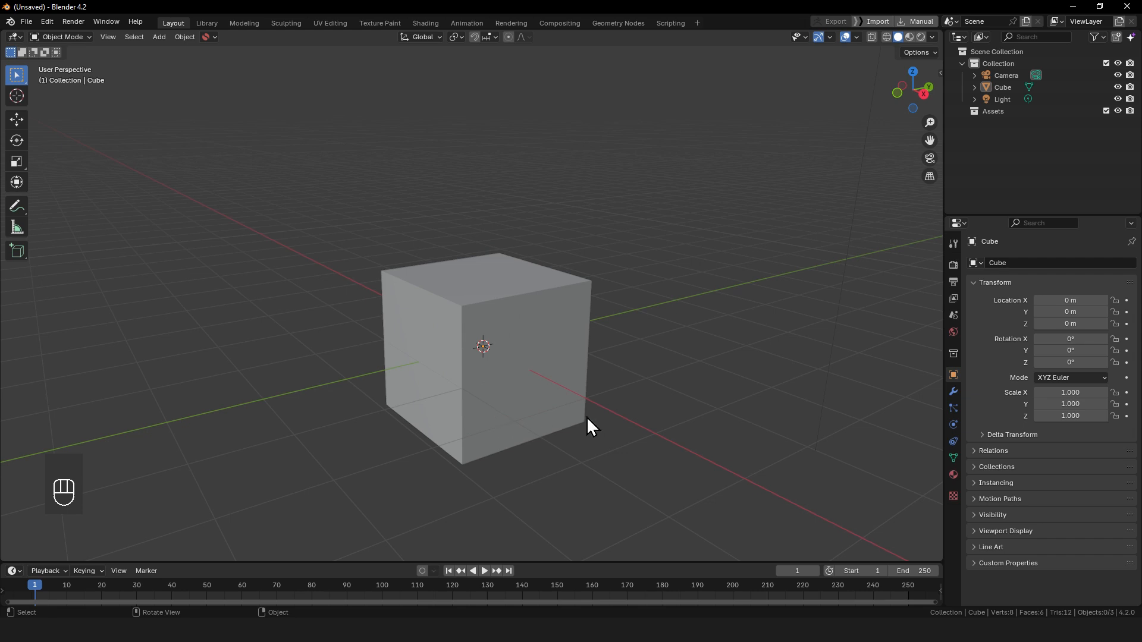
Step: Split the 3D viewport into two side-by-side areas and turn the new area into a UV Editor
{"action": "middle_click_drag", "start_coordinate": [587, 417], "coordinate": [412, 321]}
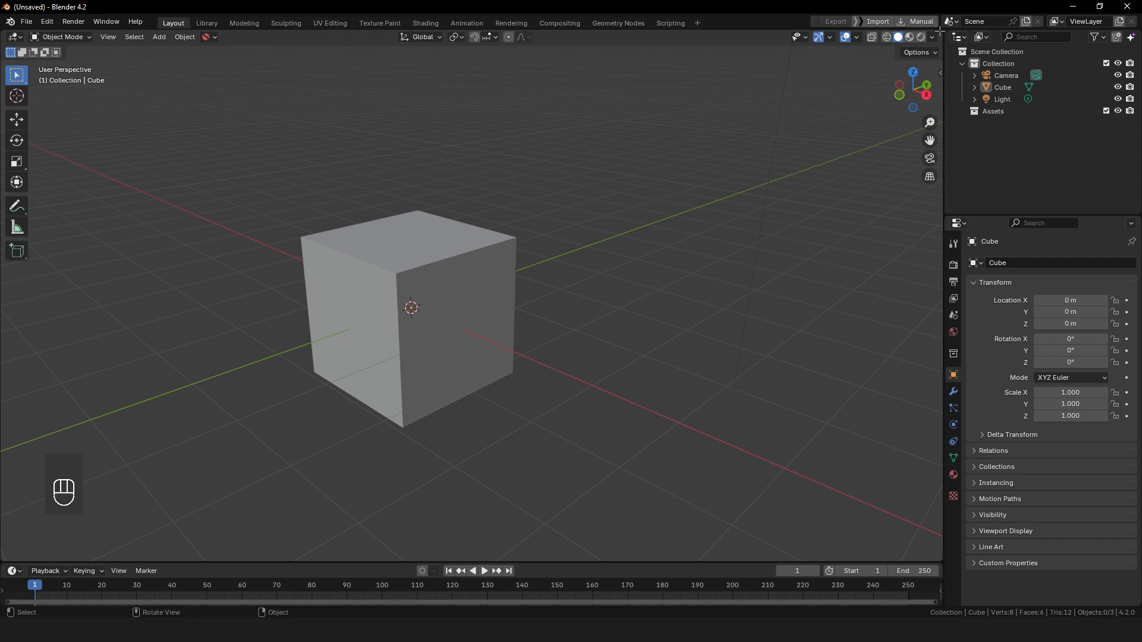
{"action": "left_click_drag", "start_coordinate": [939, 30], "coordinate": [412, 77]}
{"action": "left_click", "coordinate": [429, 36]}
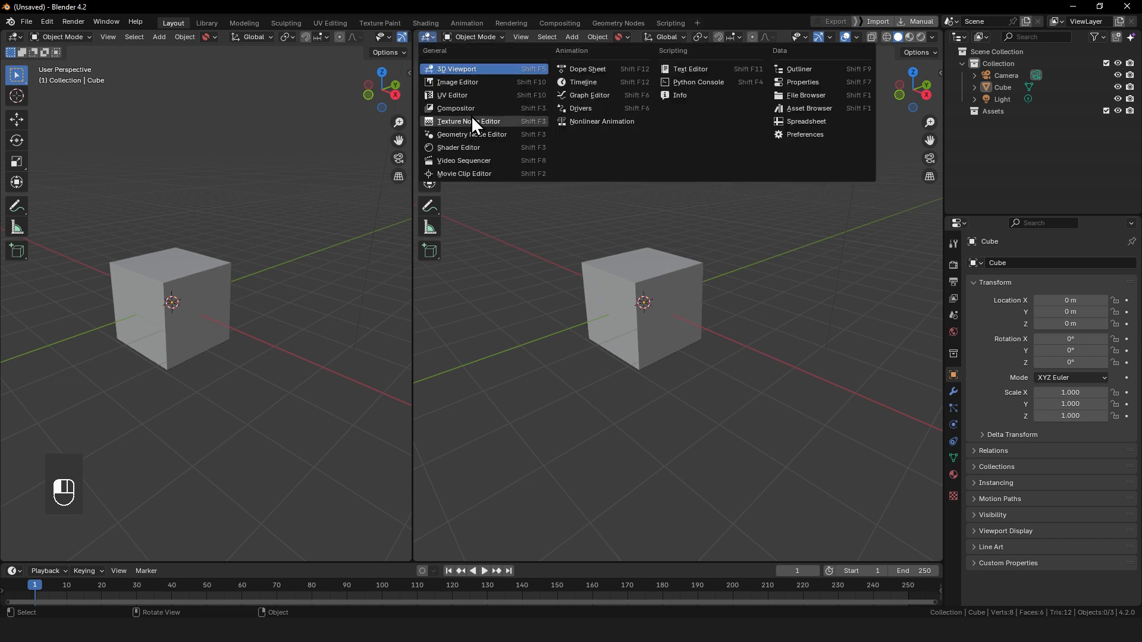
{"action": "left_click", "coordinate": [465, 95]}
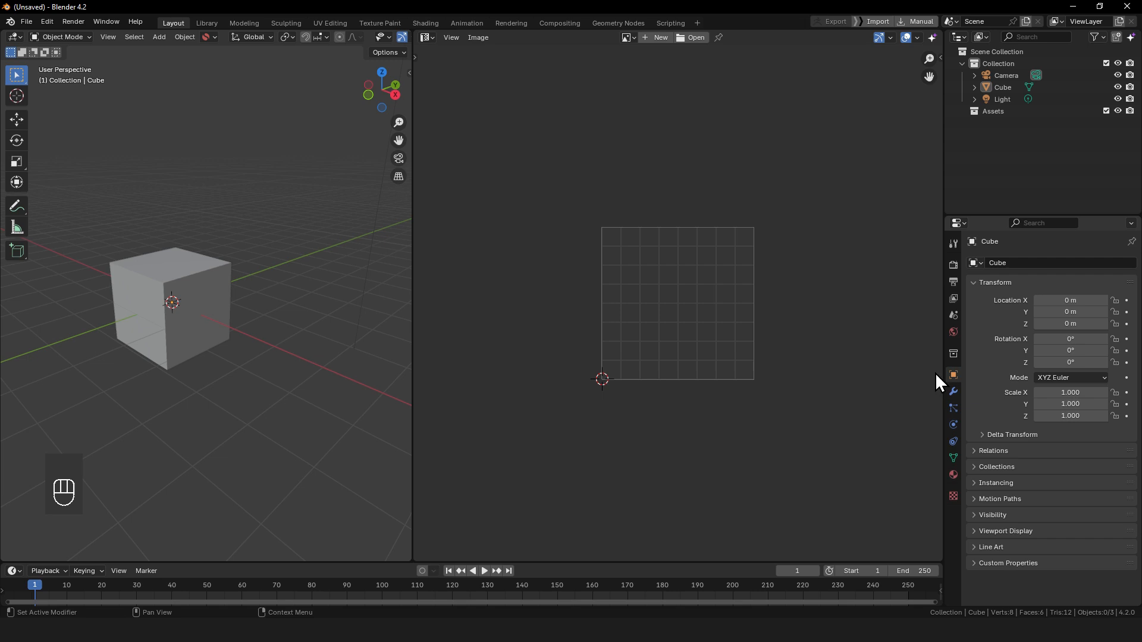
Step: Select the cube and enter Edit Mode so its UV layout is displayed in the UV Editor
{"action": "left_click", "coordinate": [231, 301]}
{"action": "middle_click_drag", "start_coordinate": [247, 319], "coordinate": [293, 339], "text": "alt+shift"}
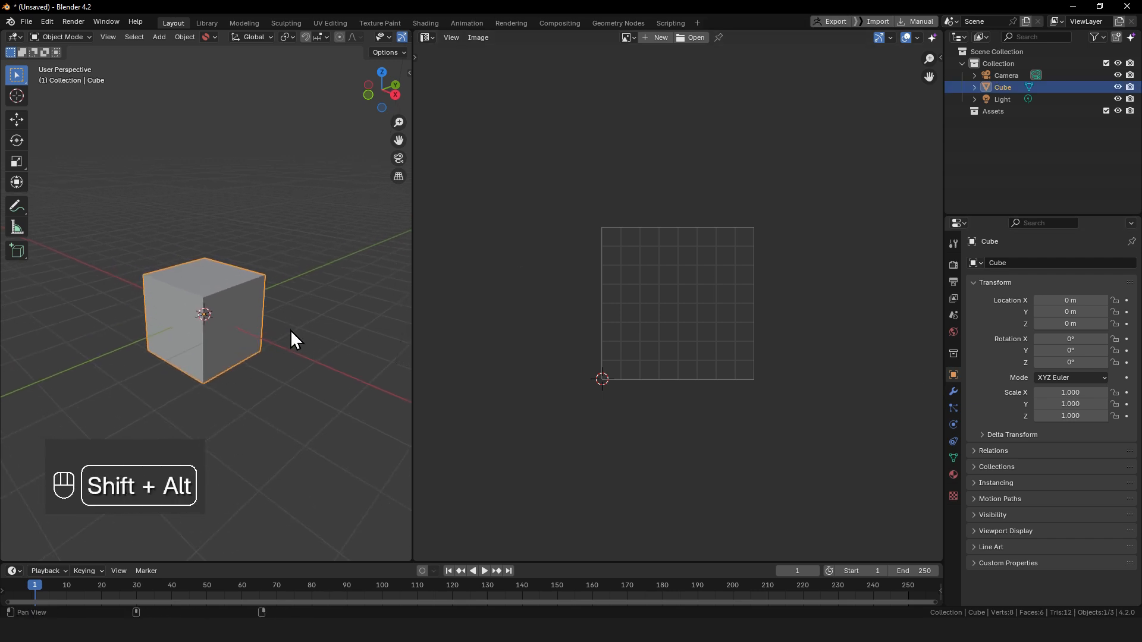
{"action": "key", "text": "Tab"}
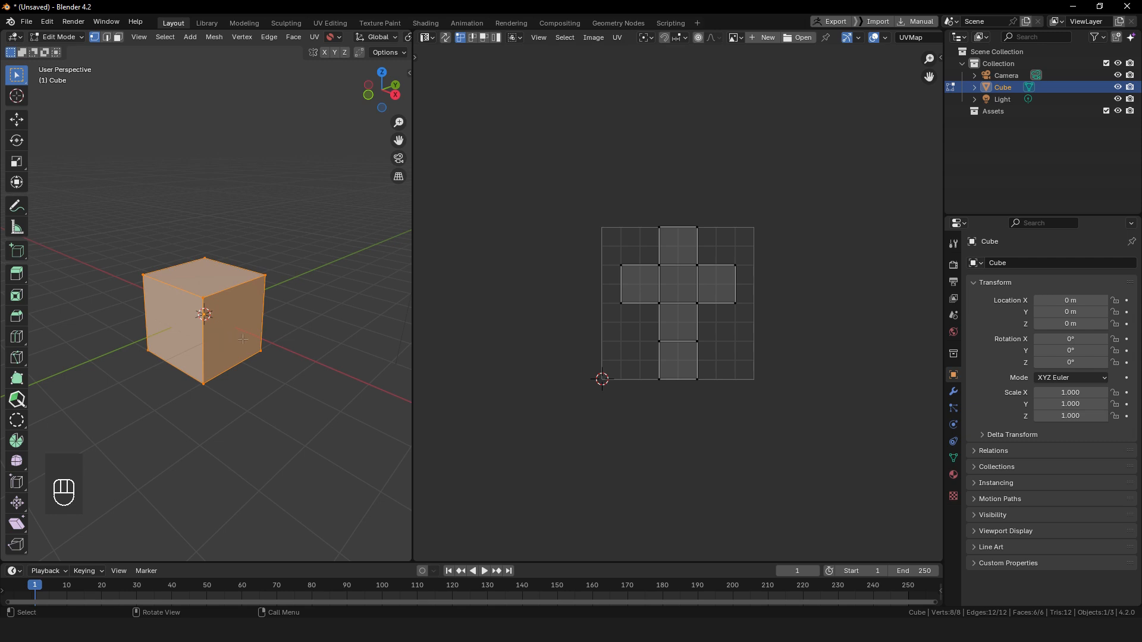
{"action": "middle_click_drag", "start_coordinate": [242, 339], "coordinate": [261, 342]}
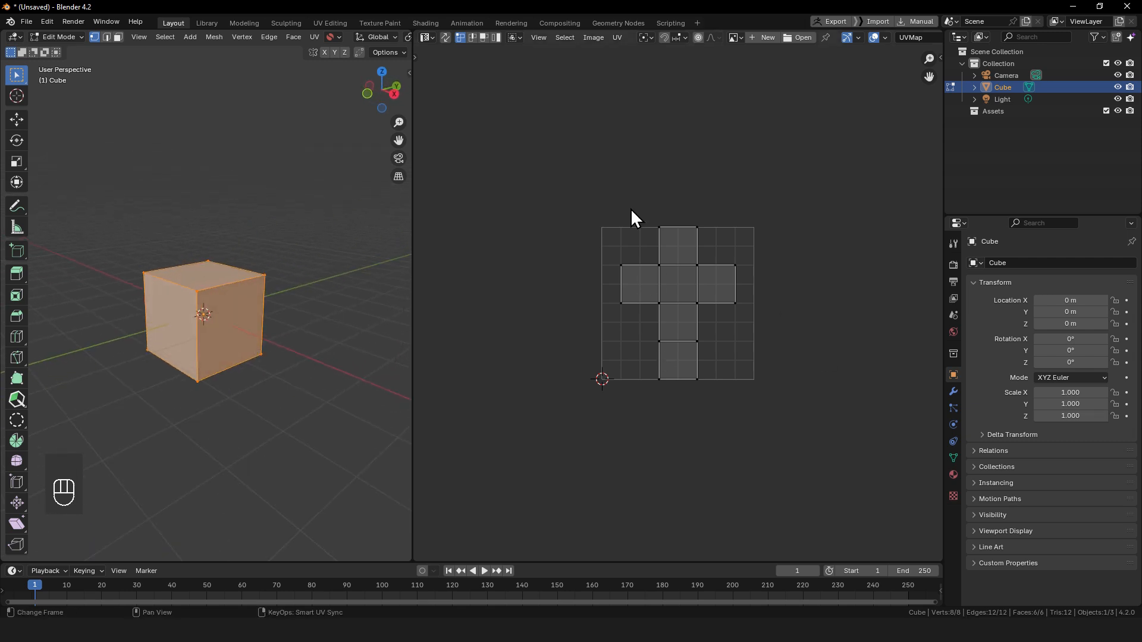
{"action": "mouse_move", "coordinate": [717, 371]}
{"action": "middle_mouse_down"}
{"action": "mouse_move", "coordinate": [699, 371]}
{"action": "mouse_move", "coordinate": [723, 376]}
{"action": "middle_mouse_up"}
{"action": "left_click_drag", "start_coordinate": [754, 351], "coordinate": [805, 266], "text": "ctrl+alt"}
{"action": "left_click_drag", "start_coordinate": [805, 266], "coordinate": [757, 269], "text": "alt+shift"}
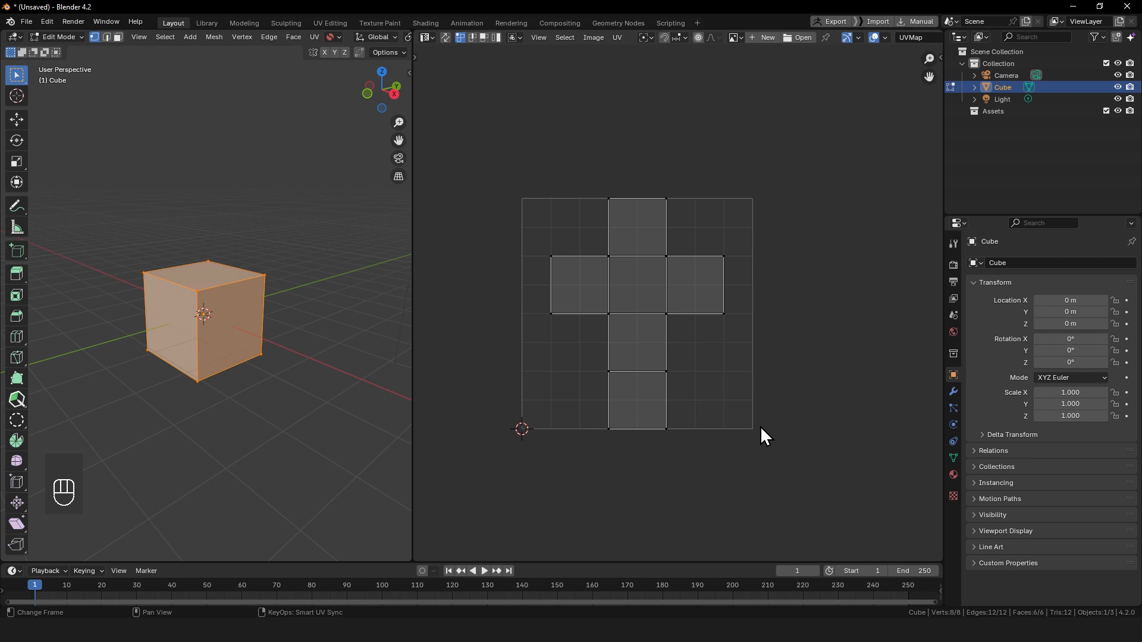
{"action": "middle_click_drag", "start_coordinate": [628, 337], "coordinate": [622, 350]}
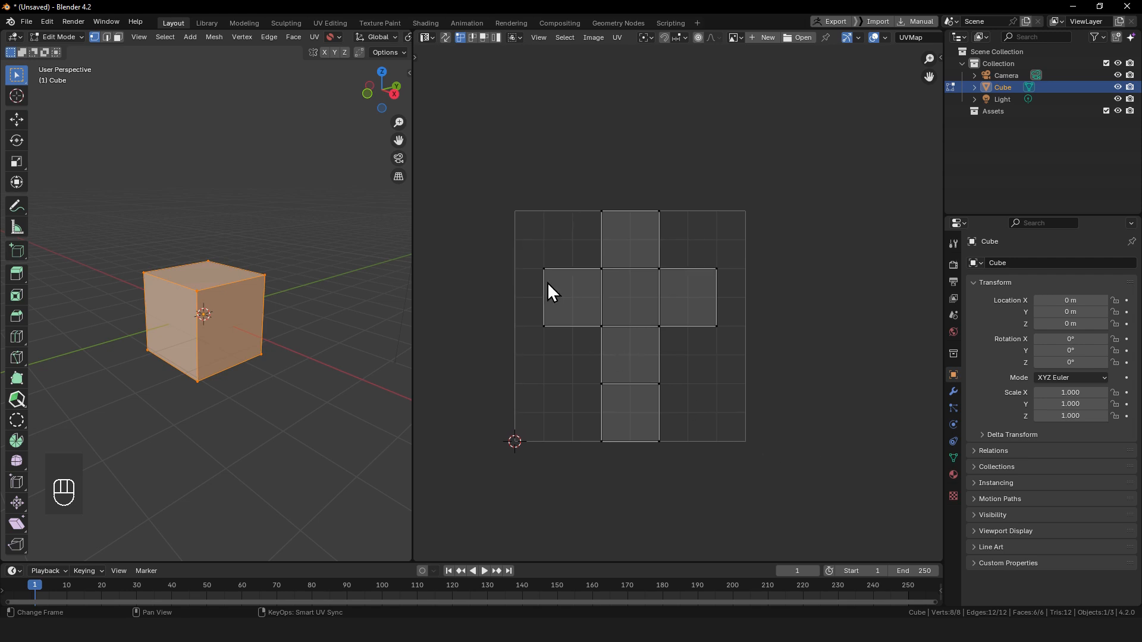
{"action": "middle_click_drag", "start_coordinate": [524, 347], "coordinate": [566, 329]}
{"action": "mouse_move", "coordinate": [109, 397]}
{"action": "middle_mouse_down"}
{"action": "mouse_move", "coordinate": [119, 396]}
{"action": "mouse_move", "coordinate": [100, 387]}
{"action": "middle_mouse_up"}
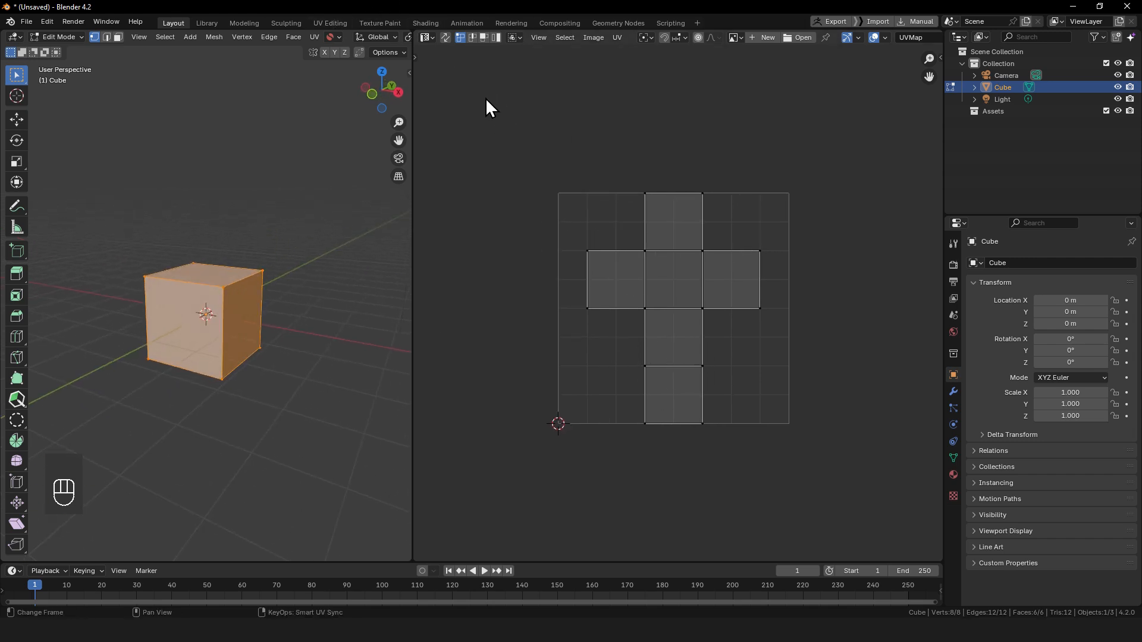
Step: Switch to the Shading workspace and set the Shader Editor from World to Object to edit the cube's material nodes
{"action": "left_click", "coordinate": [428, 23]}
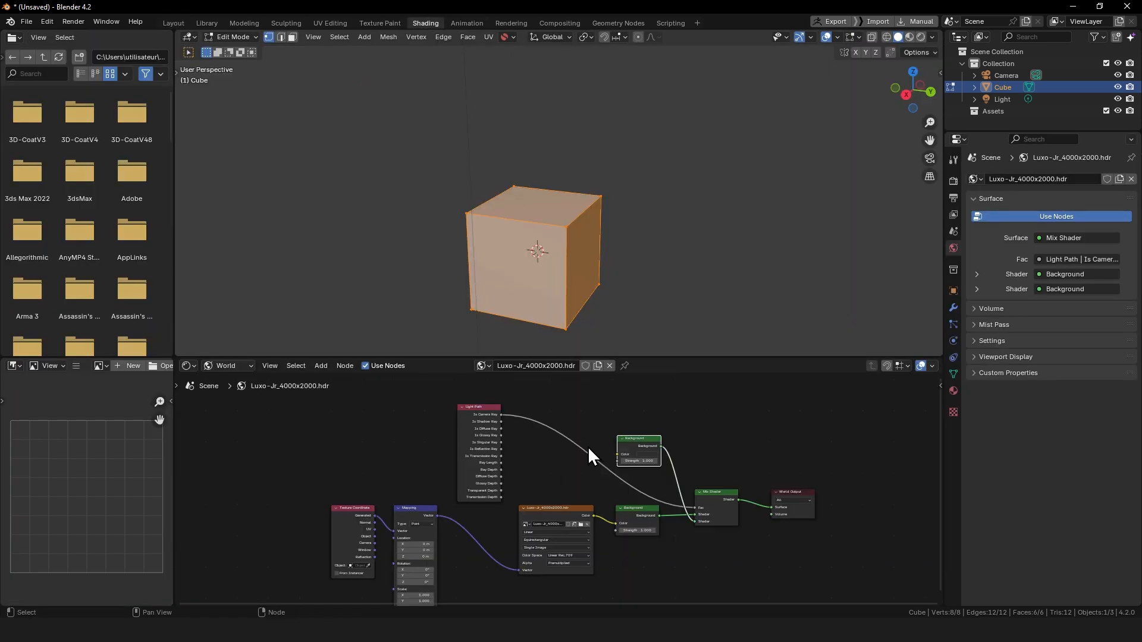
{"action": "left_click", "coordinate": [238, 366]}
{"action": "left_click", "coordinate": [229, 395]}
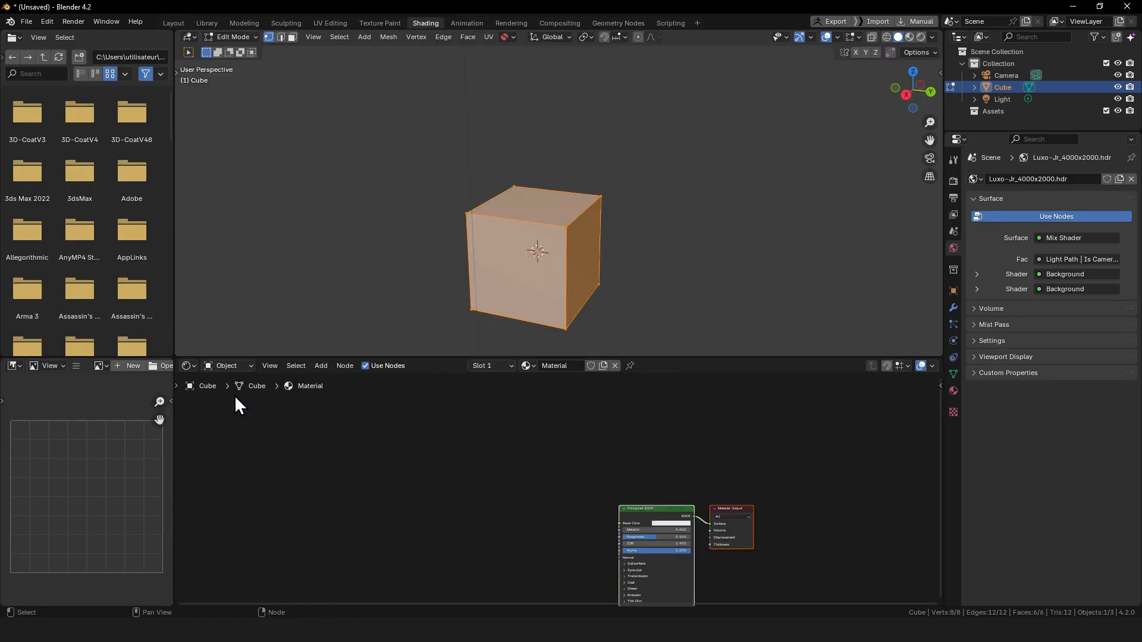
{"action": "middle_click_drag", "start_coordinate": [696, 543], "coordinate": [609, 460]}
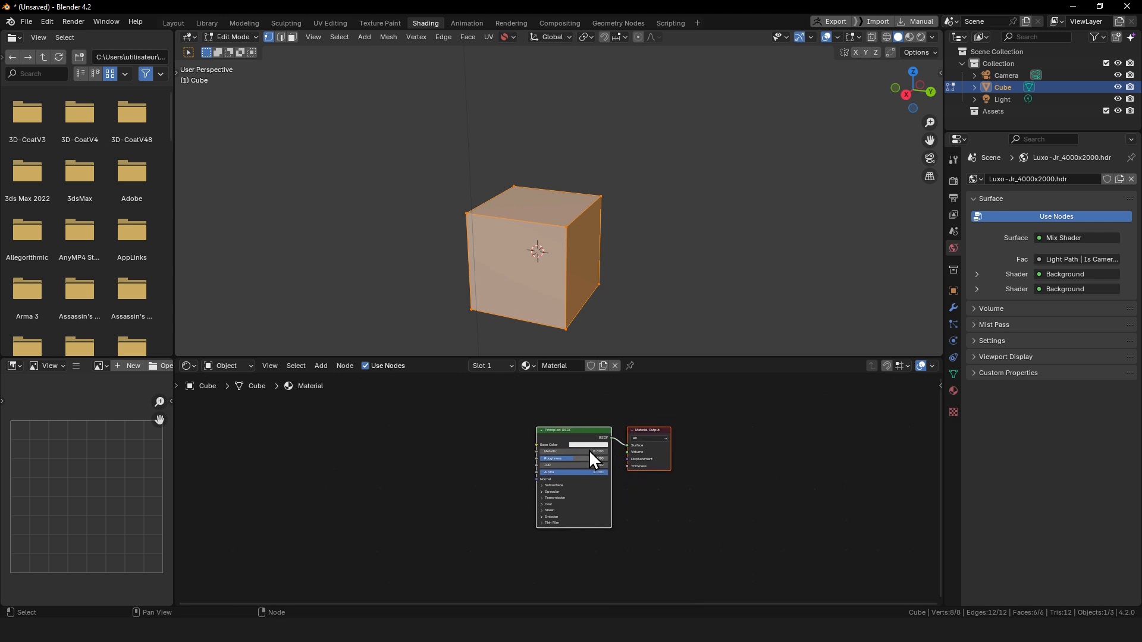
{"action": "scroll", "coordinate": [589, 450], "scroll_direction": "up", "scroll_amount": 2}
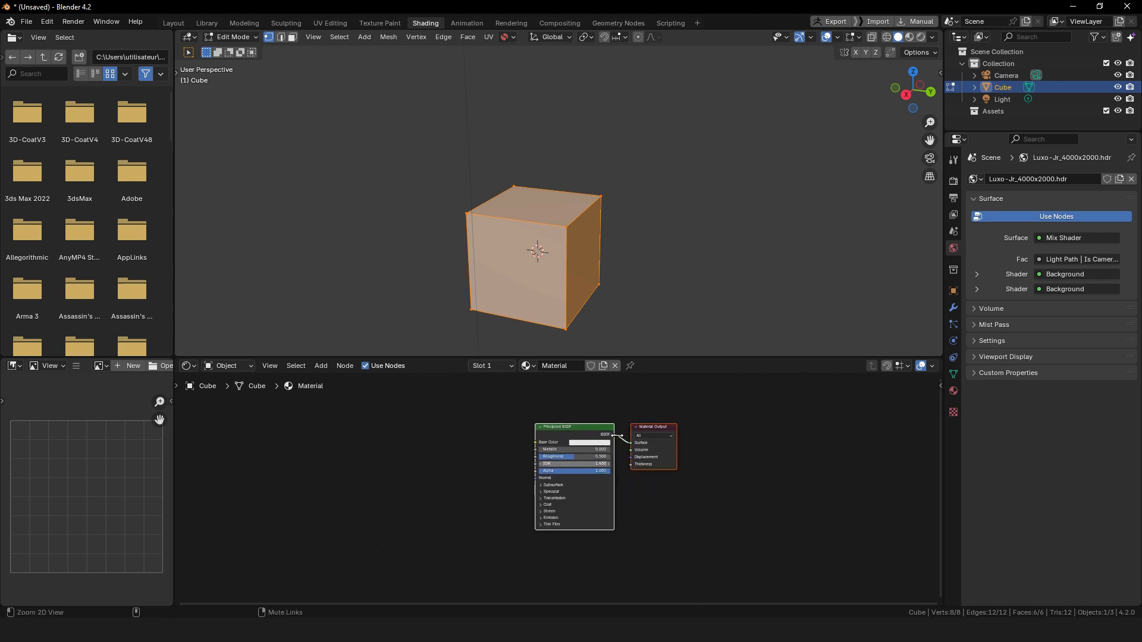
Step: Add an Image Texture node to the cube's material and place it to the left of the Principled BSDF node
{"action": "key", "text": "shift+a"}
{"action": "left_click", "coordinate": [422, 424]}
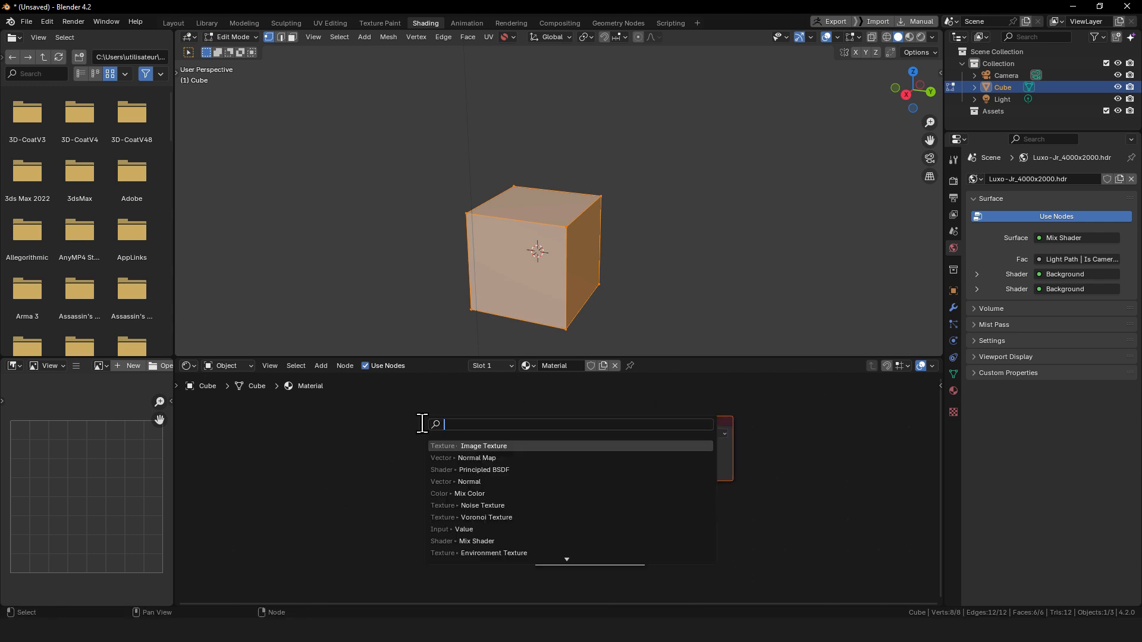
{"action": "key", "text": "Return"}
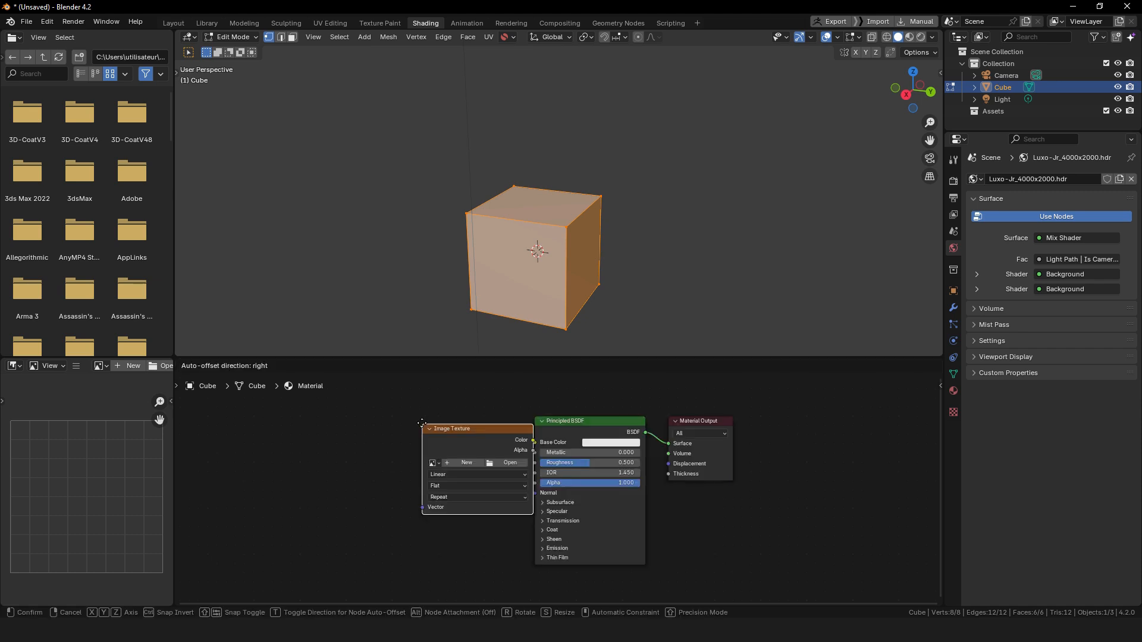
{"action": "left_click", "coordinate": [295, 421]}
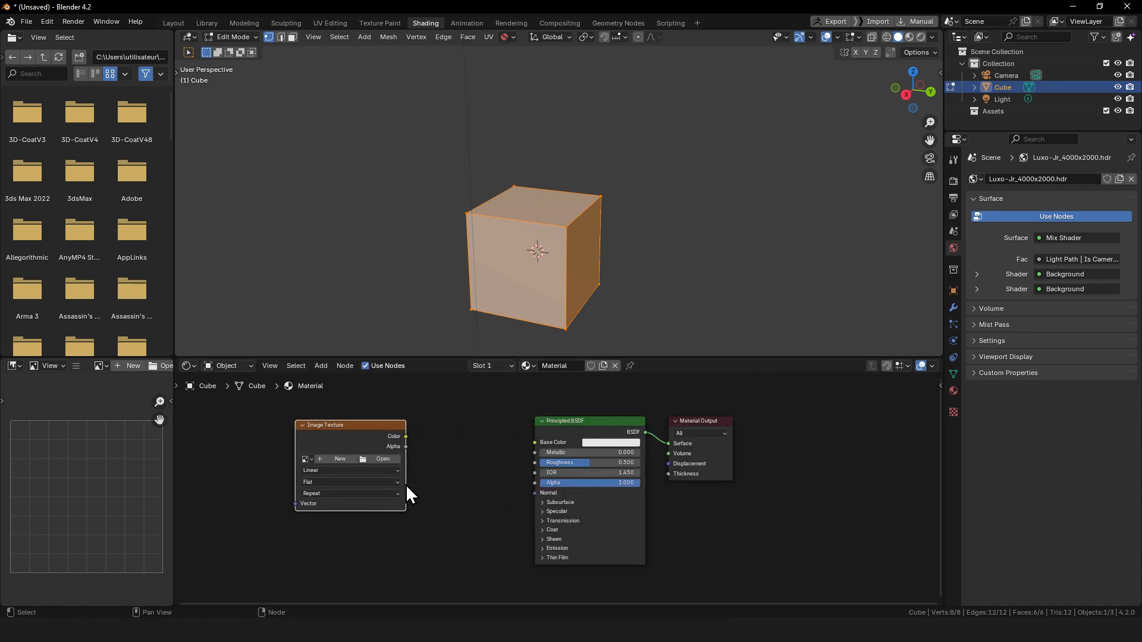
Step: Create a Color Grid image named Color without alpha in the texture node and link its Color output to Base Color
{"action": "left_click", "coordinate": [339, 459]}
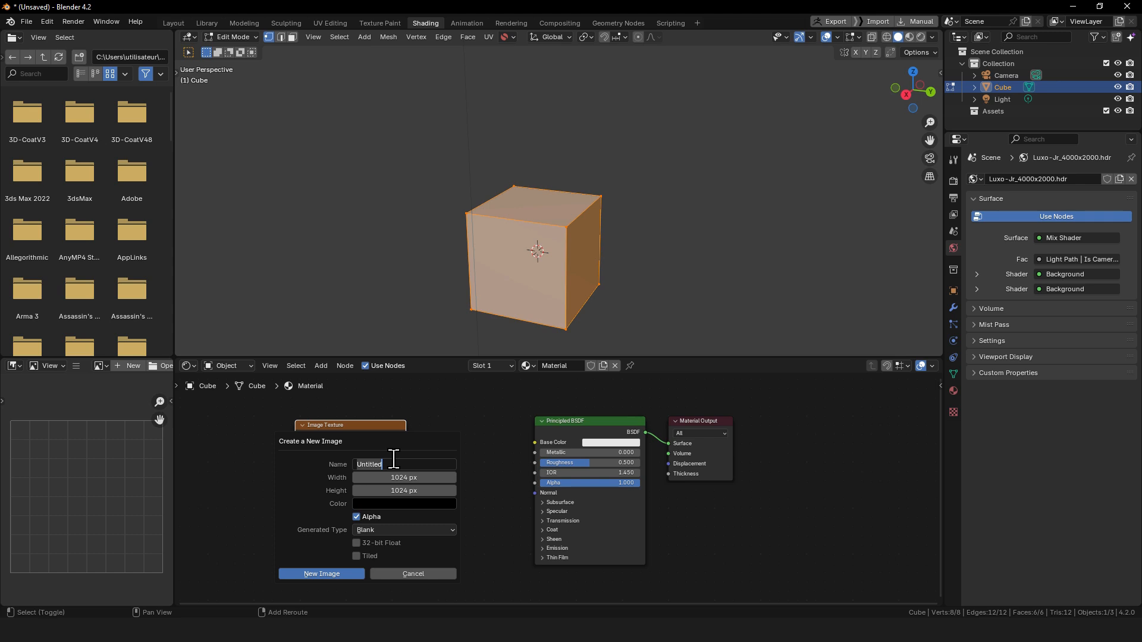
{"action": "type", "text": "Color"}
{"action": "key", "text": "Return"}
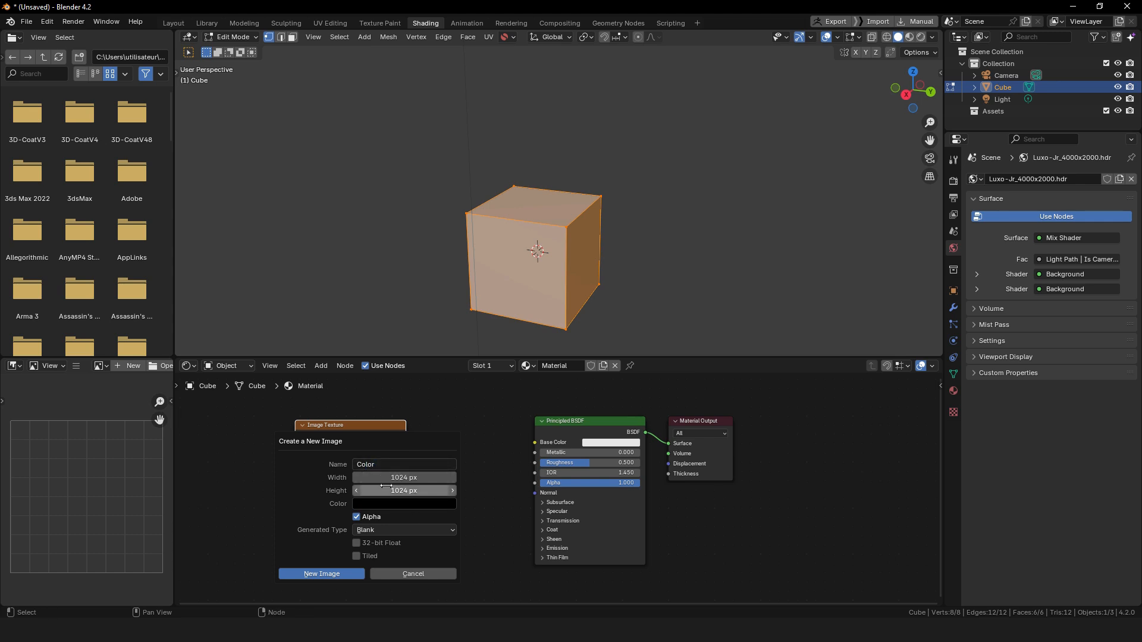
{"action": "left_click", "coordinate": [378, 530]}
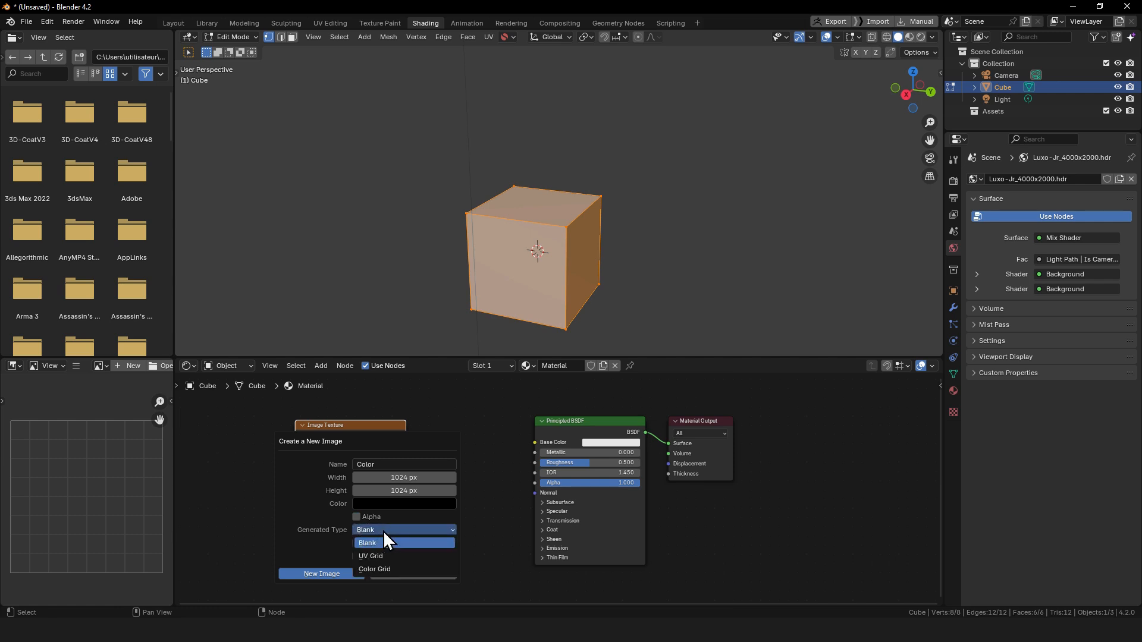
{"action": "left_click", "coordinate": [388, 569]}
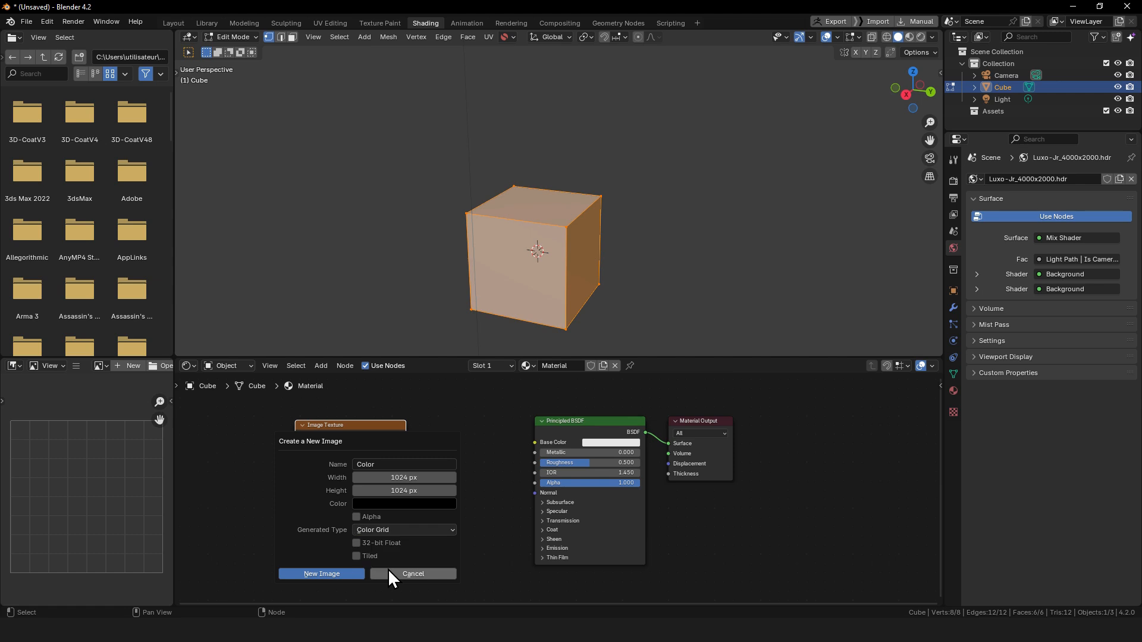
{"action": "left_click", "coordinate": [331, 572]}
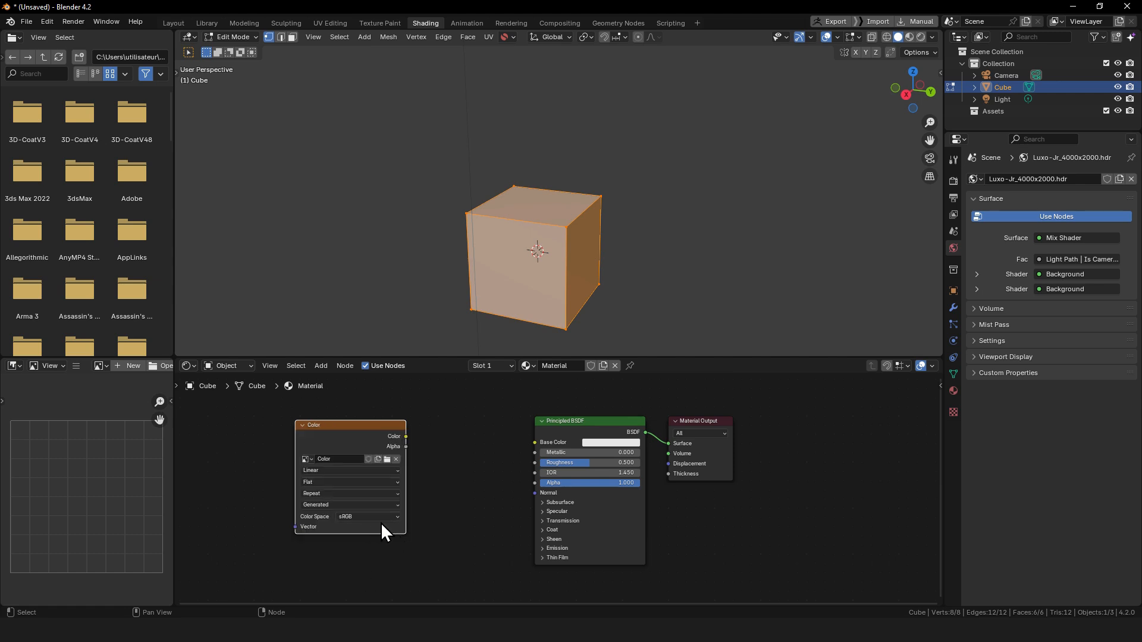
{"action": "left_click_drag", "start_coordinate": [408, 438], "coordinate": [537, 442]}
Step: Display the Color image in the Shading workspace's image editor and frame the whole grid
{"action": "left_click", "coordinate": [99, 366]}
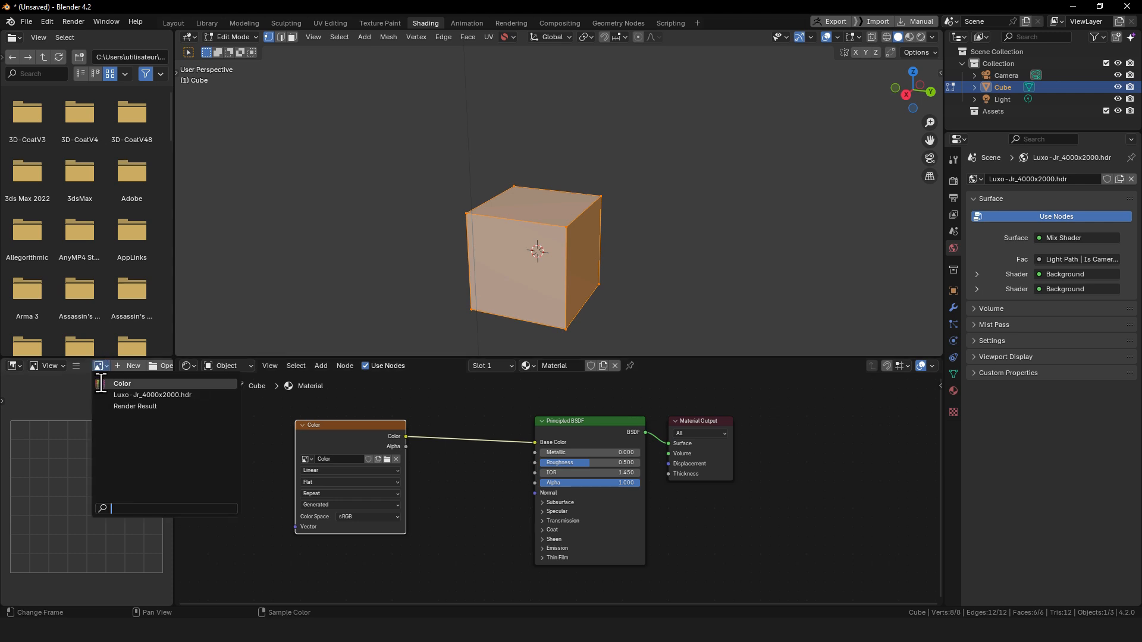
{"action": "left_click", "coordinate": [102, 383]}
{"action": "scroll", "coordinate": [102, 452], "scroll_direction": "up", "scroll_amount": 2}
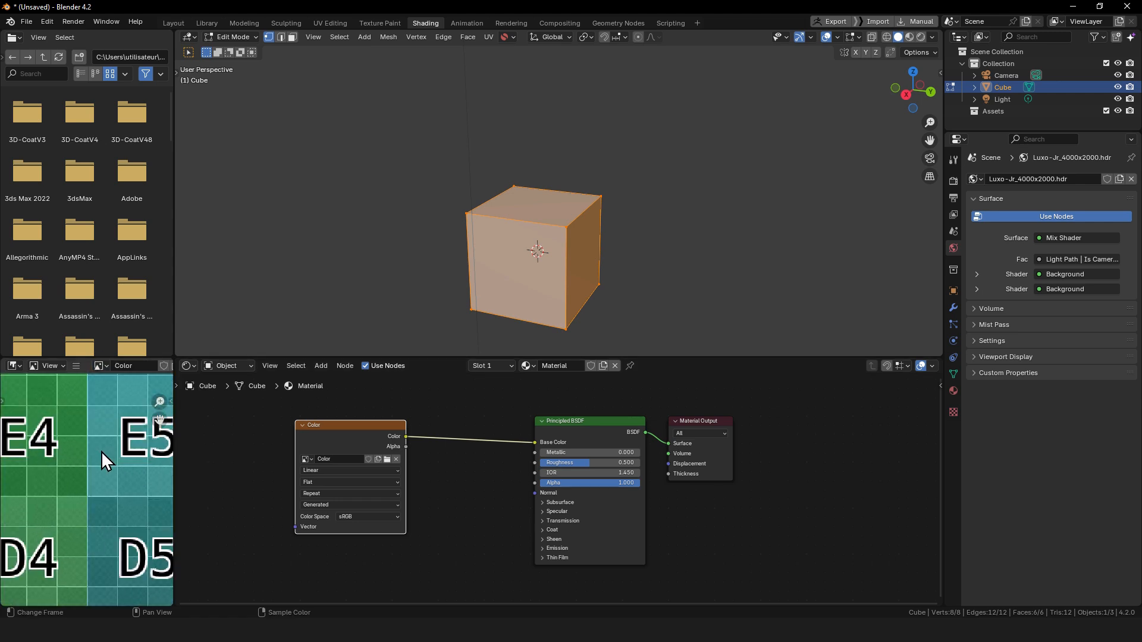
{"action": "scroll", "coordinate": [105, 441], "scroll_direction": "down", "scroll_amount": 1}
{"action": "scroll", "coordinate": [102, 438], "scroll_direction": "up", "scroll_amount": 4}
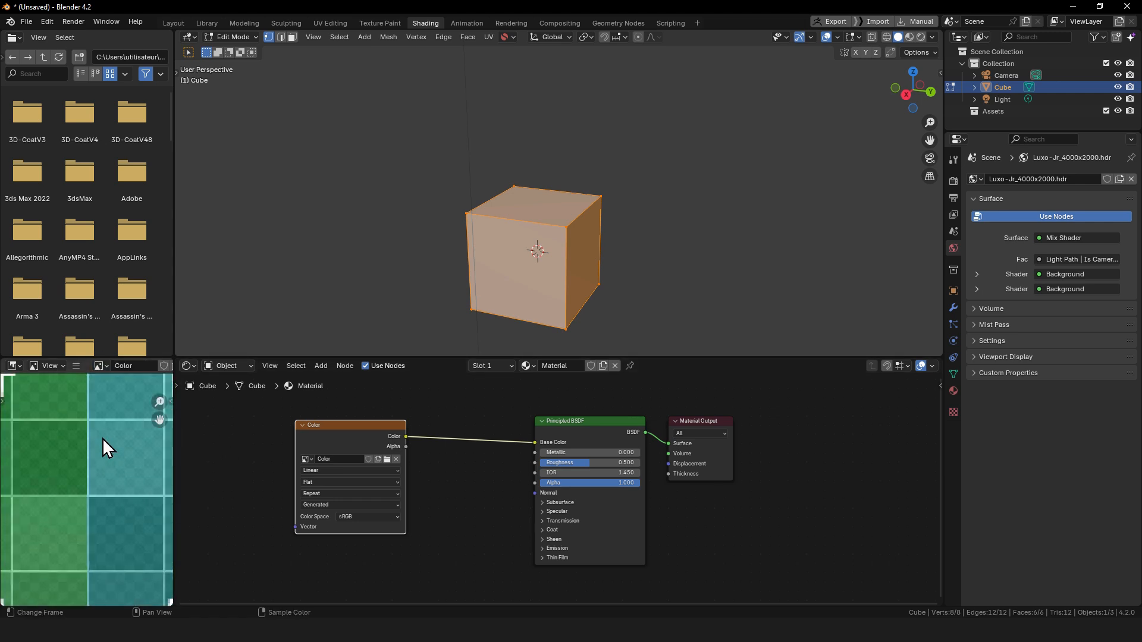
{"action": "scroll", "coordinate": [103, 434], "scroll_direction": "up", "scroll_amount": 2}
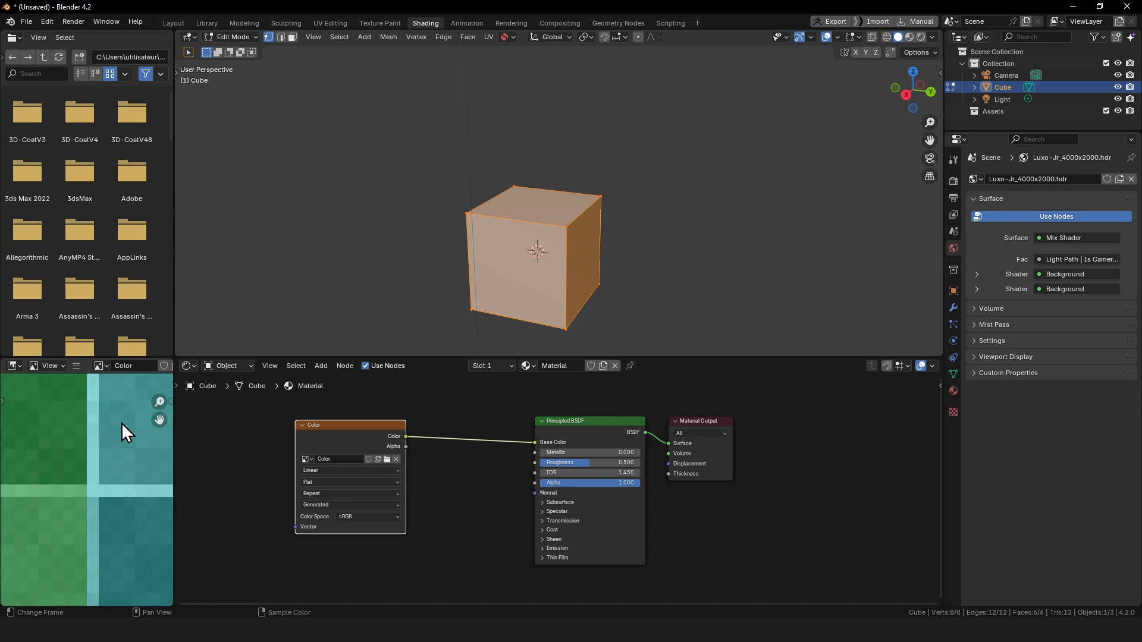
{"action": "middle_click_drag", "start_coordinate": [122, 424], "coordinate": [113, 476], "text": "ctrl"}
{"action": "middle_click_drag", "start_coordinate": [128, 515], "coordinate": [147, 553], "text": "ctrl"}
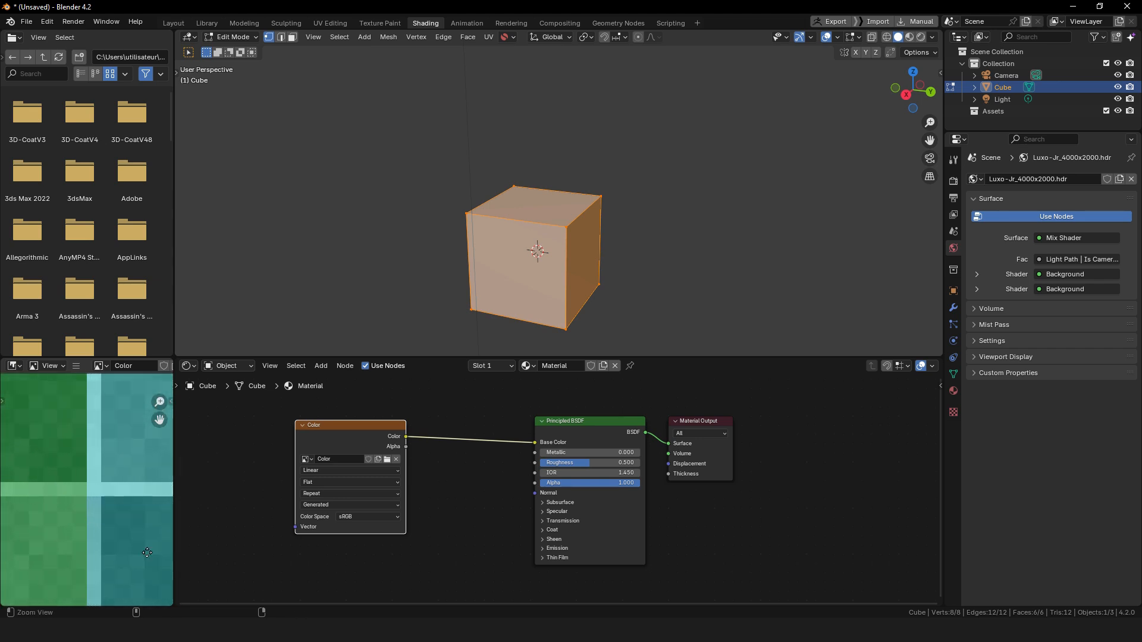
{"action": "left_click_drag", "start_coordinate": [147, 552], "coordinate": [33, 279], "text": "ctrl+alt"}
{"action": "left_click_drag", "start_coordinate": [96, 496], "coordinate": [115, 385], "text": "ctrl+alt"}
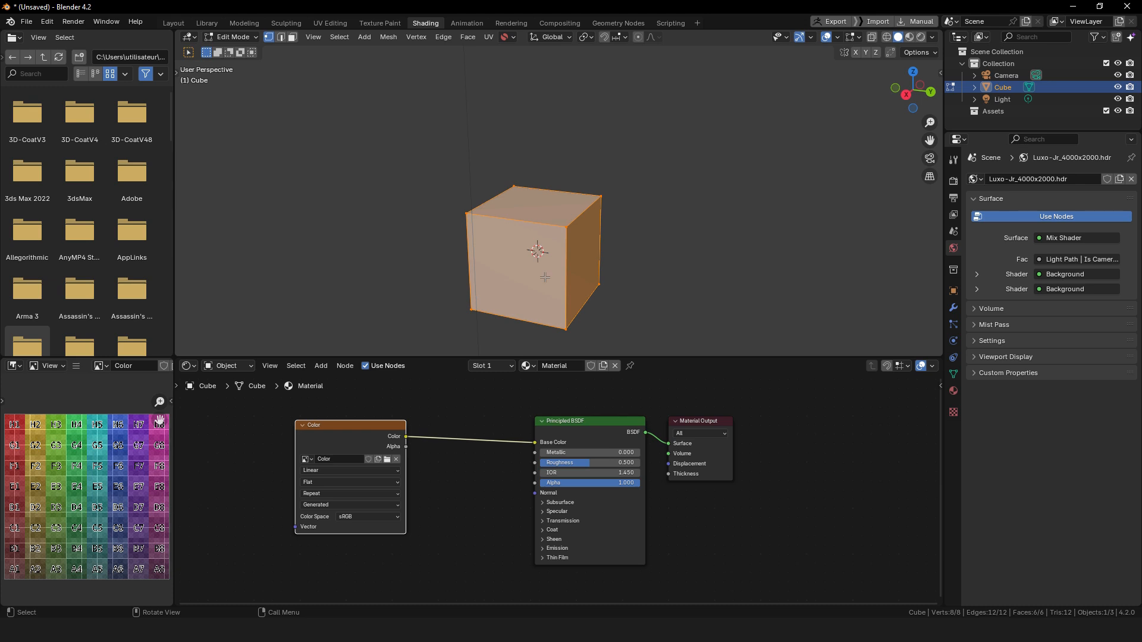
{"action": "scroll", "coordinate": [546, 276], "scroll_direction": "down", "scroll_amount": 1}
{"action": "middle_click_drag", "start_coordinate": [88, 488], "coordinate": [68, 471]}
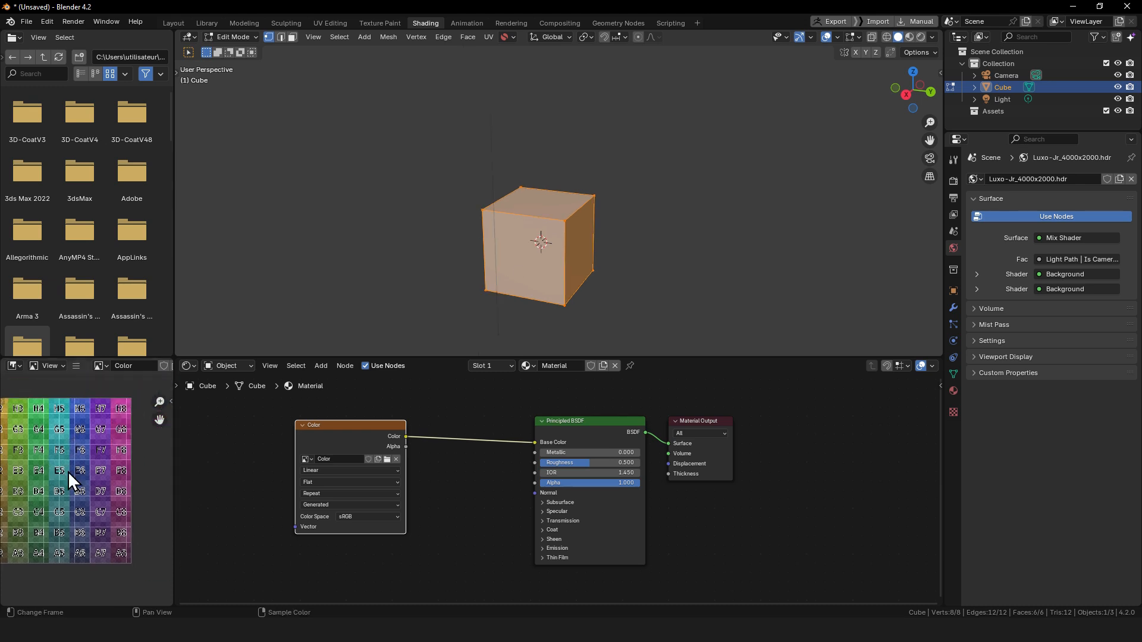
Step: Set the Shading viewport to Rendered and inspect the color grid on the cube's faces
{"action": "key", "text": "z"}
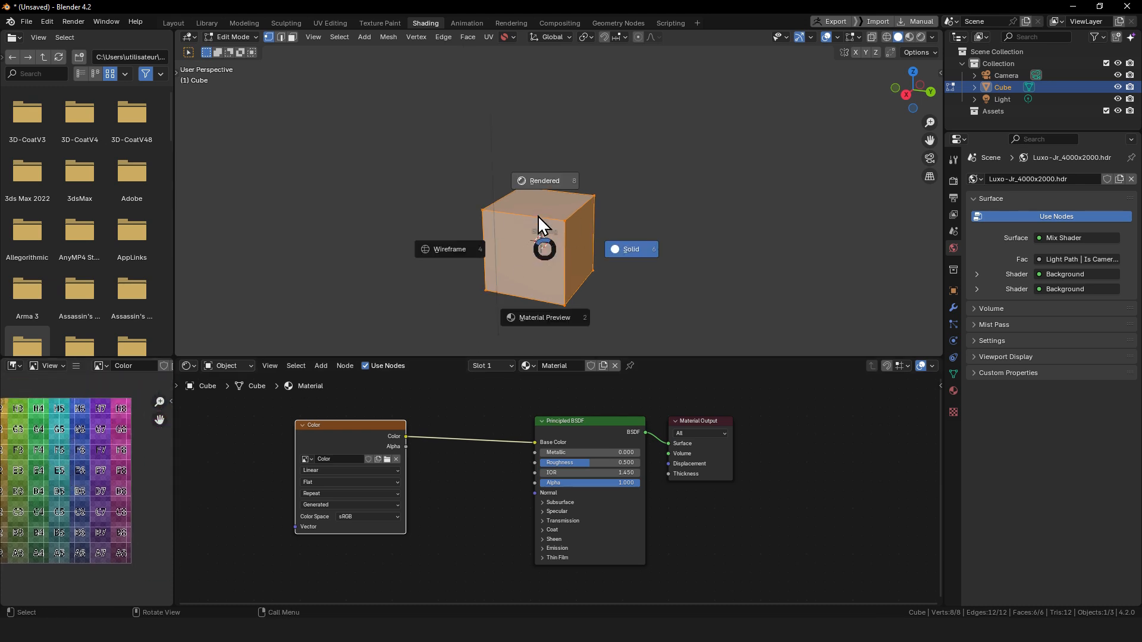
{"action": "left_click", "coordinate": [539, 182]}
{"action": "middle_click_drag", "start_coordinate": [476, 291], "coordinate": [470, 291]}
{"action": "scroll", "coordinate": [573, 224], "scroll_direction": "up", "scroll_amount": 4}
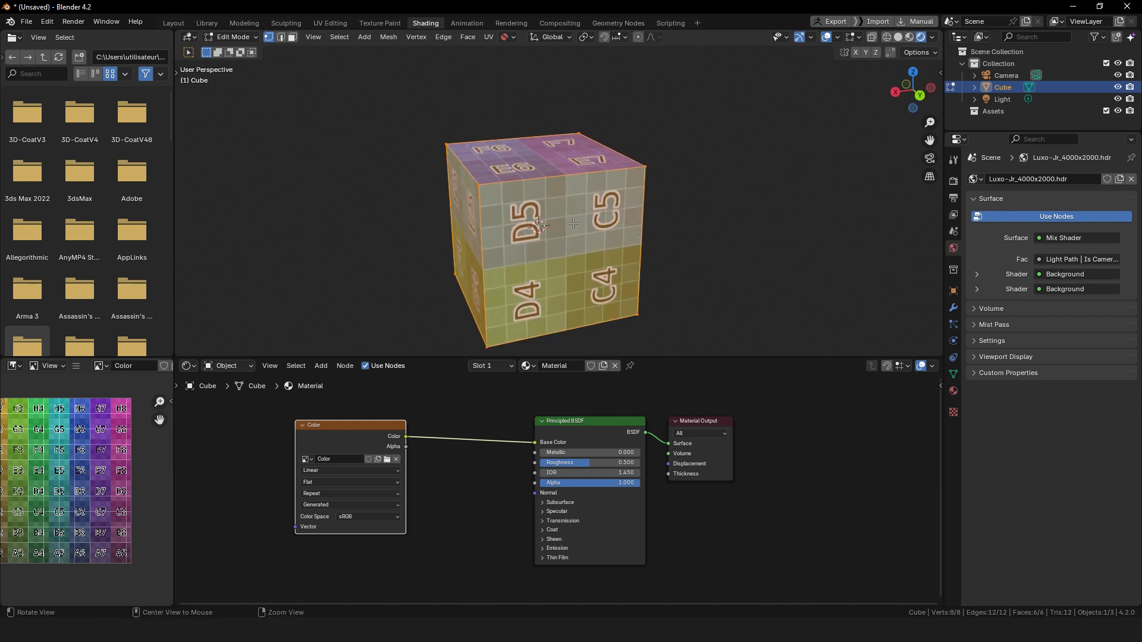
{"action": "middle_click_drag", "start_coordinate": [573, 223], "coordinate": [520, 266]}
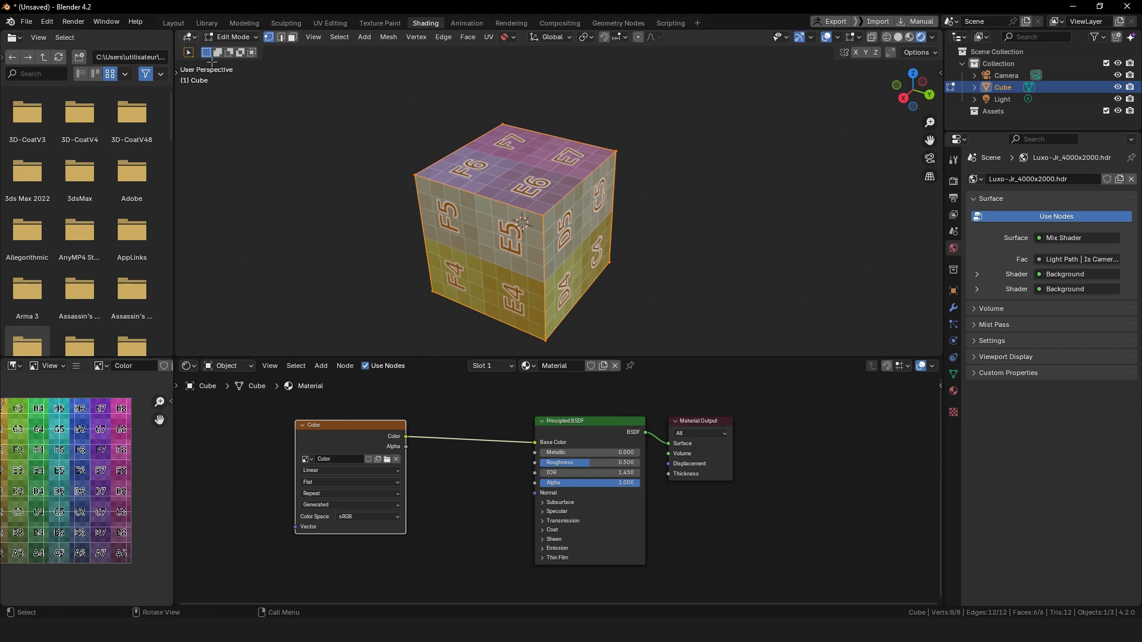
Step: Return to the Layout workspace and set its 3D viewport shading to Rendered to show the textured cube
{"action": "left_click", "coordinate": [173, 23]}
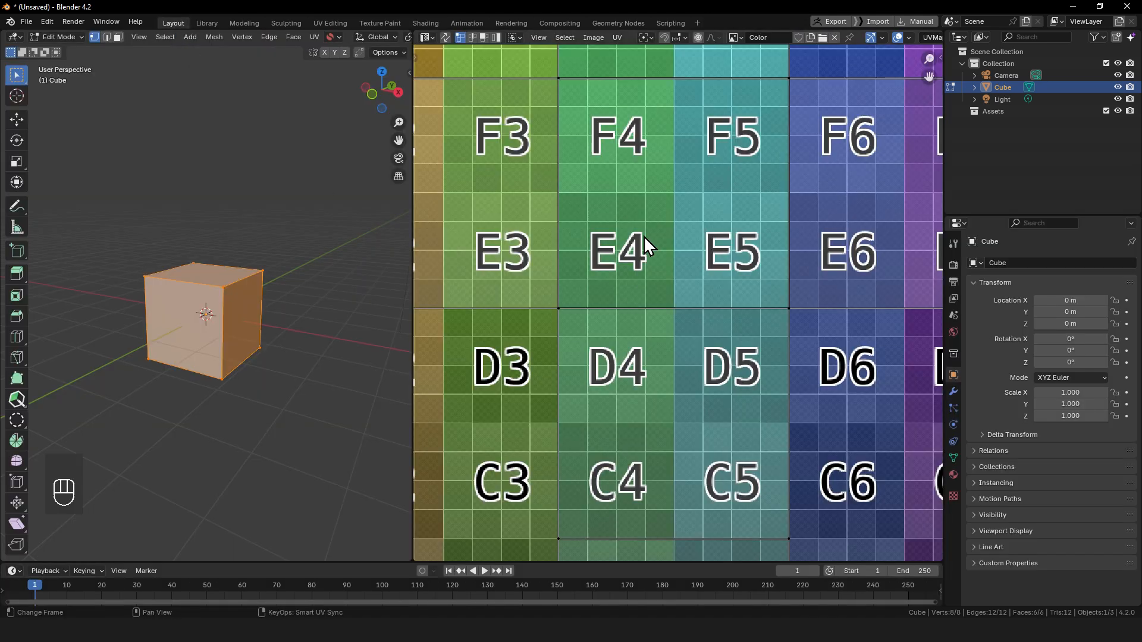
{"action": "middle_click_drag", "start_coordinate": [643, 238], "coordinate": [618, 249], "text": "ctrl"}
{"action": "key", "text": "z"}
{"action": "left_click", "coordinate": [264, 172]}
{"action": "left_click_drag", "start_coordinate": [256, 321], "coordinate": [261, 298], "text": "ctrl+alt"}
{"action": "left_click_drag", "start_coordinate": [279, 333], "coordinate": [202, 350], "text": "alt"}
Step: Leave and re-enter Edit Mode on the cube, and select all of its UVs in the UV Editor
{"action": "key", "text": "Tab"}
{"action": "scroll", "coordinate": [778, 322], "scroll_direction": "down", "scroll_amount": 6}
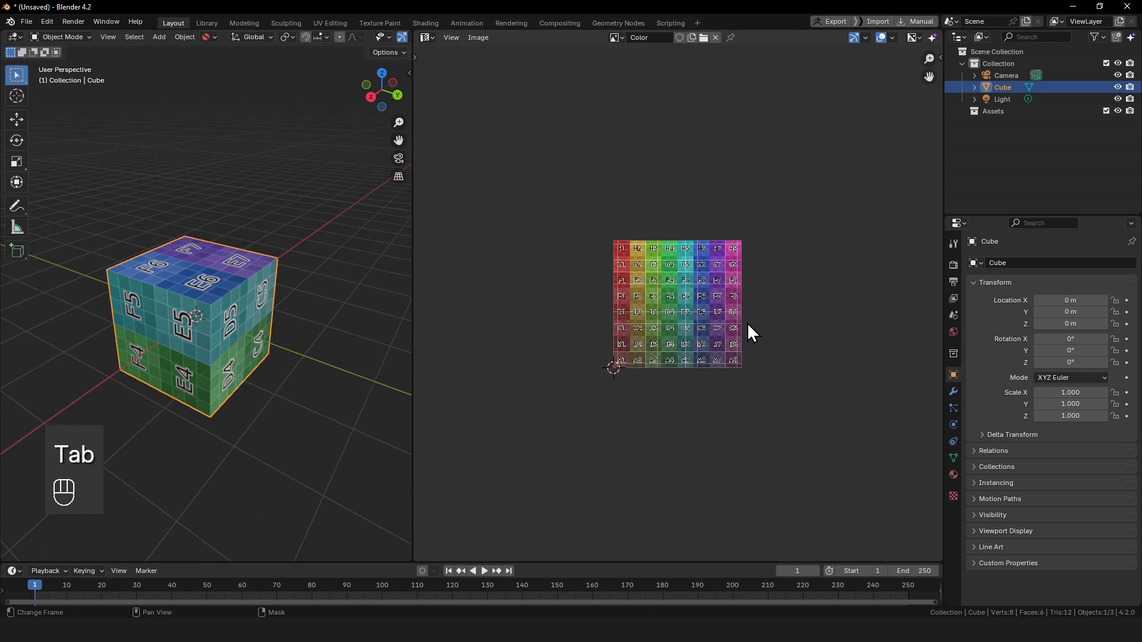
{"action": "key", "text": "Tab"}
{"action": "scroll", "coordinate": [675, 306], "scroll_direction": "up", "scroll_amount": 2}
{"action": "key", "text": "a"}
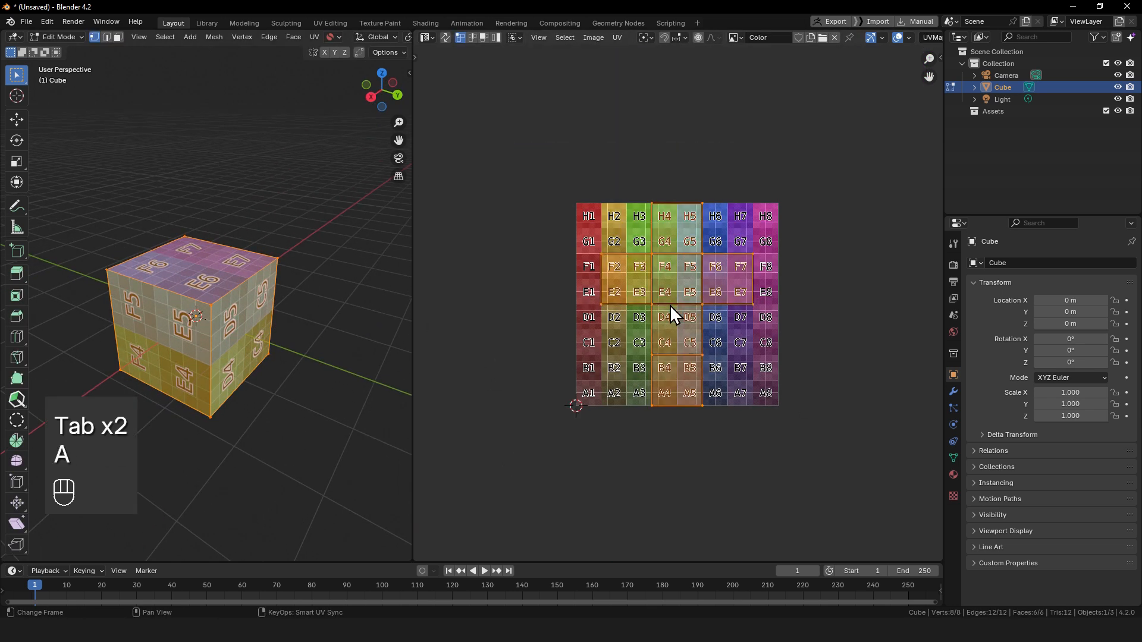
{"action": "left_click_drag", "start_coordinate": [764, 315], "coordinate": [729, 332], "text": "alt+shift"}
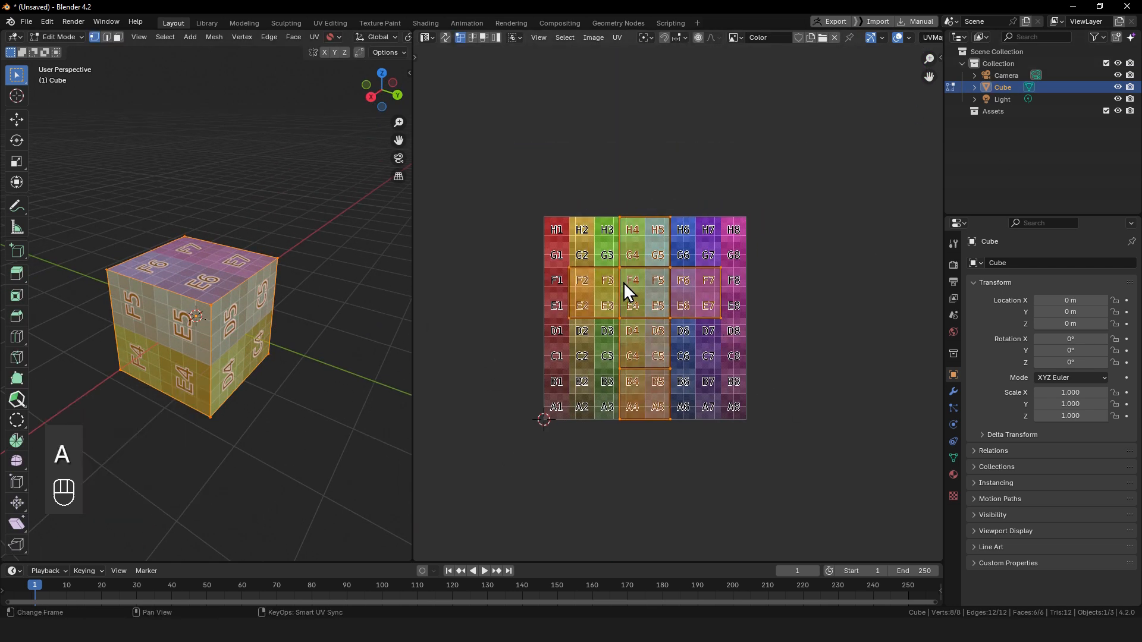
Step: Enable the UV Stretch overlay in the UV Editor and lower its opacity so the color grid shows through
{"action": "left_click_drag", "start_coordinate": [675, 299], "coordinate": [721, 295], "text": "ctrl+alt"}
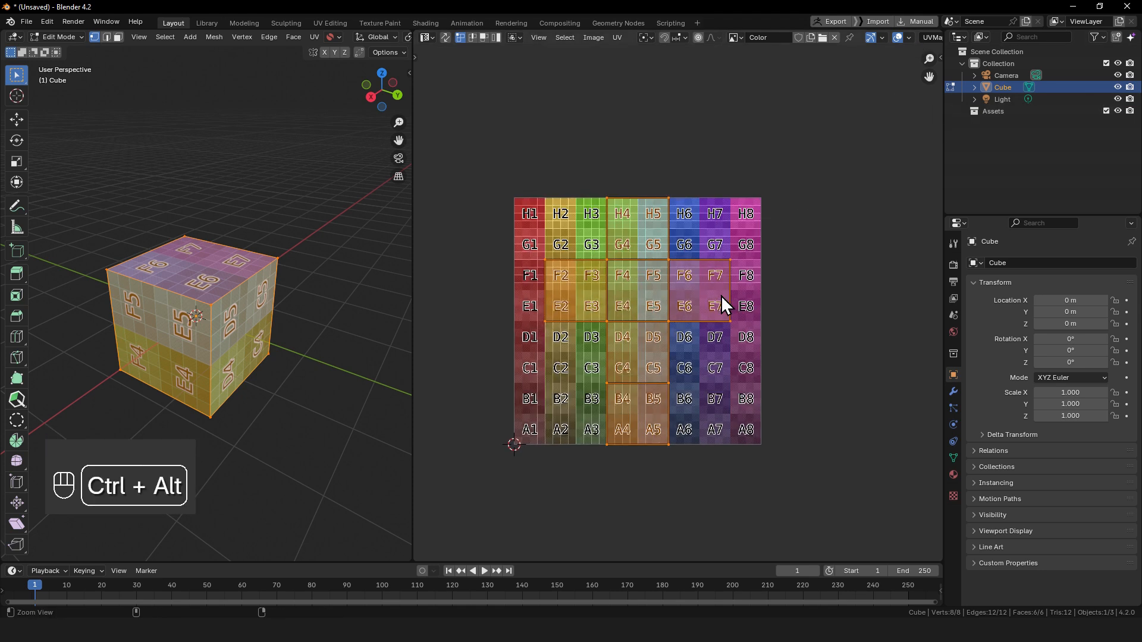
{"action": "left_click", "coordinate": [910, 38]}
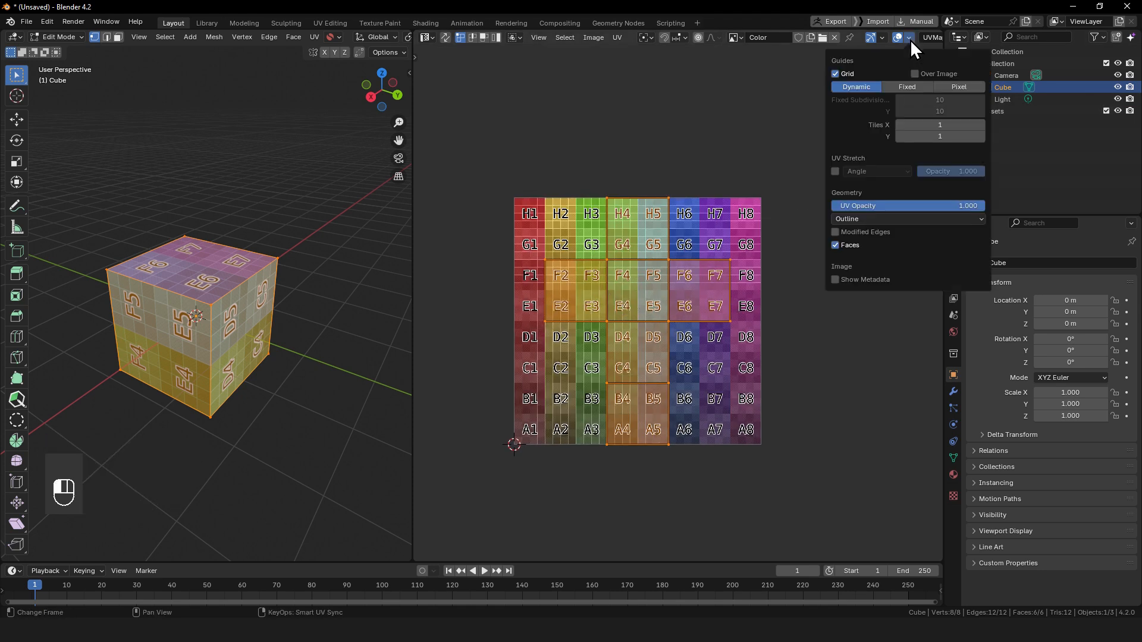
{"action": "left_click", "coordinate": [835, 171]}
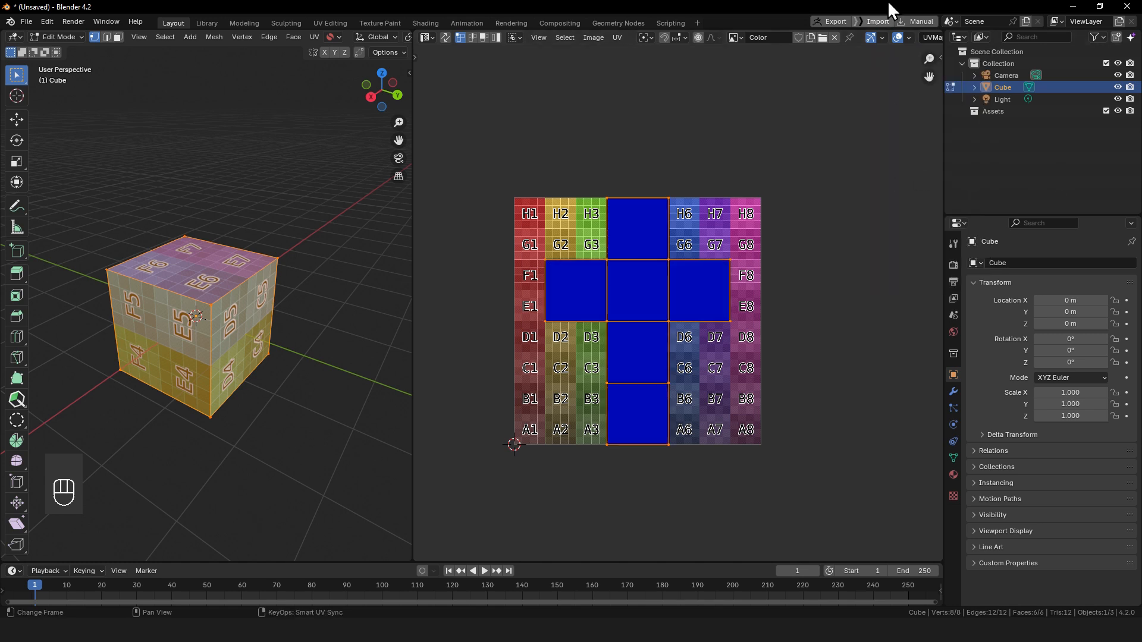
{"action": "left_click", "coordinate": [907, 37]}
{"action": "left_click_drag", "start_coordinate": [975, 171], "coordinate": [936, 174]}
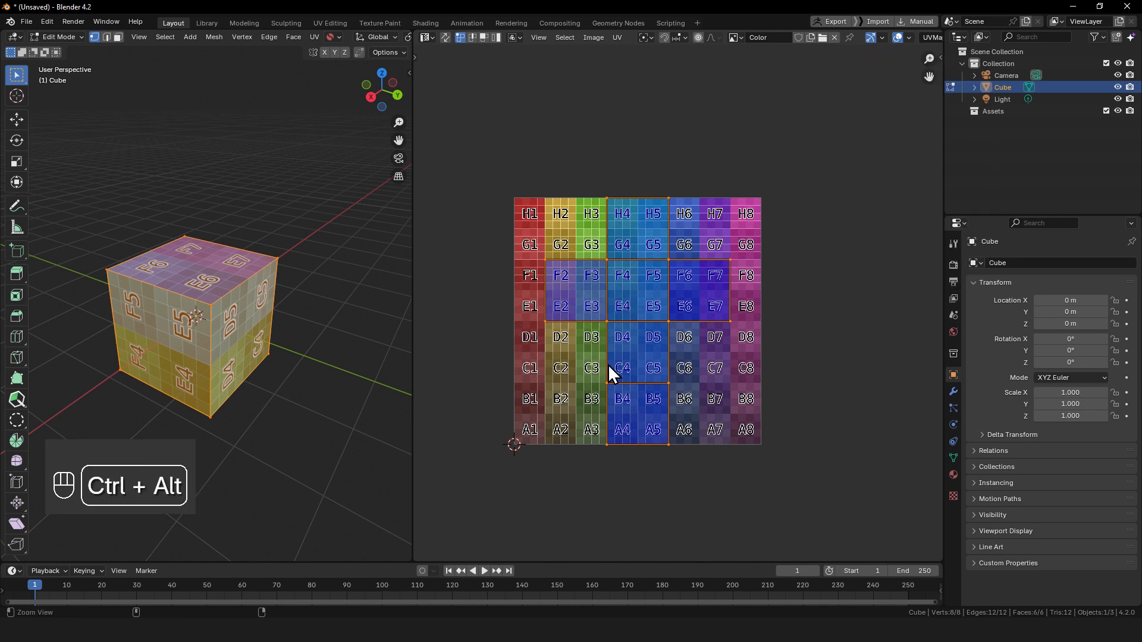
{"action": "left_click_drag", "start_coordinate": [608, 366], "coordinate": [627, 277], "text": "ctrl+alt"}
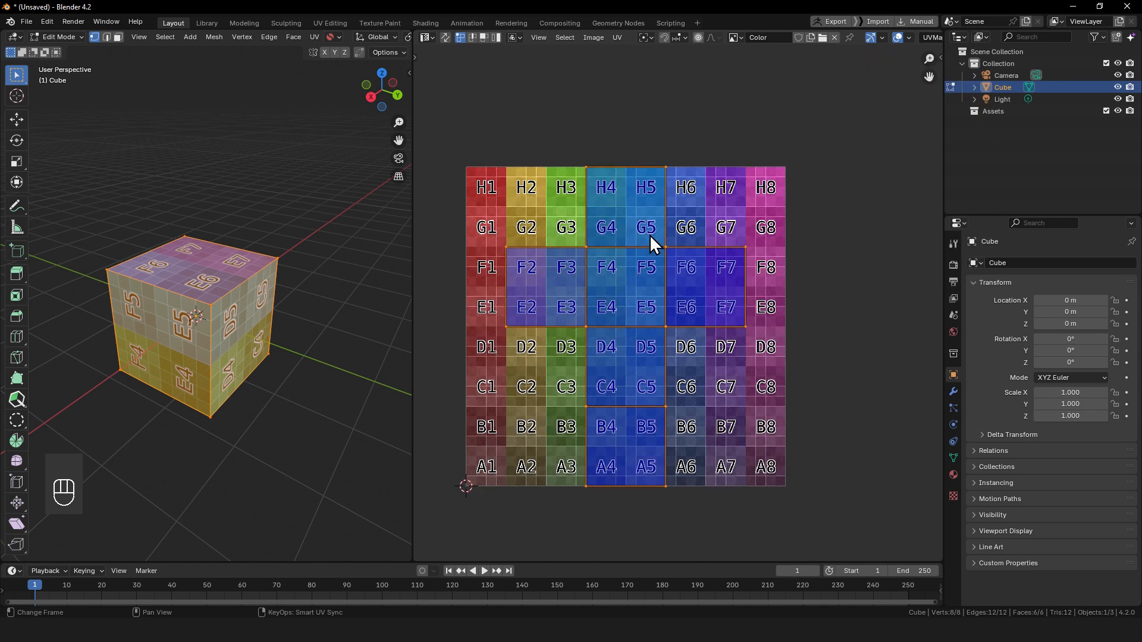
Step: Select the UV vertex at the lower-left corner of tile E2 and try moving it outward to preview the stretching
{"action": "middle_click_drag", "start_coordinate": [153, 347], "coordinate": [145, 377]}
{"action": "left_click", "coordinate": [515, 327]}
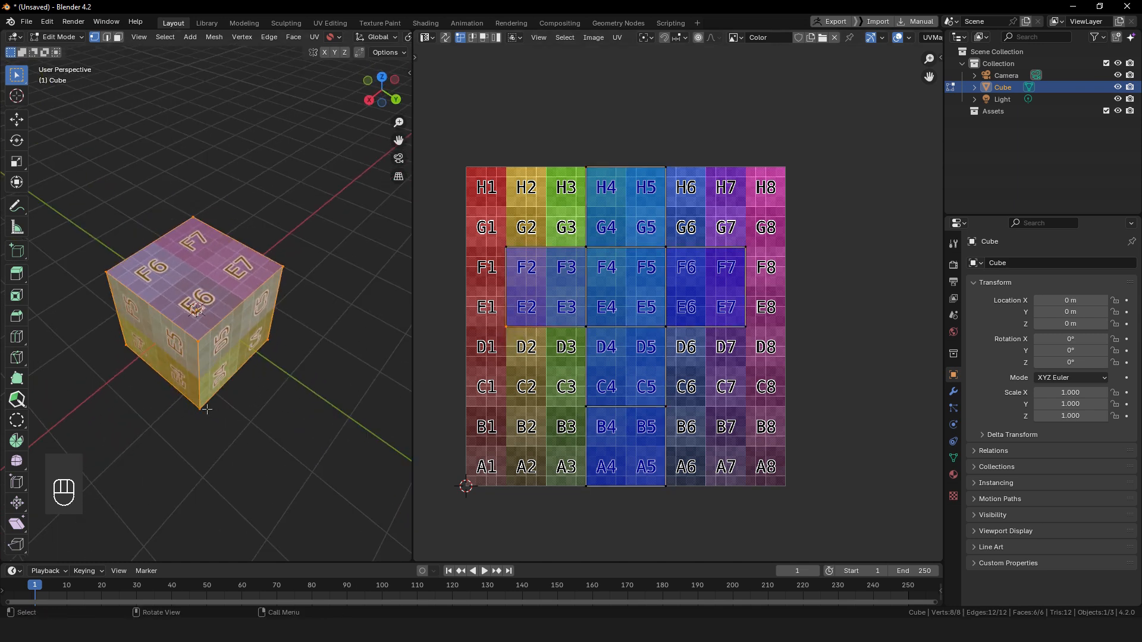
{"action": "middle_click_drag", "start_coordinate": [202, 333], "coordinate": [304, 268]}
{"action": "key", "text": "g"}
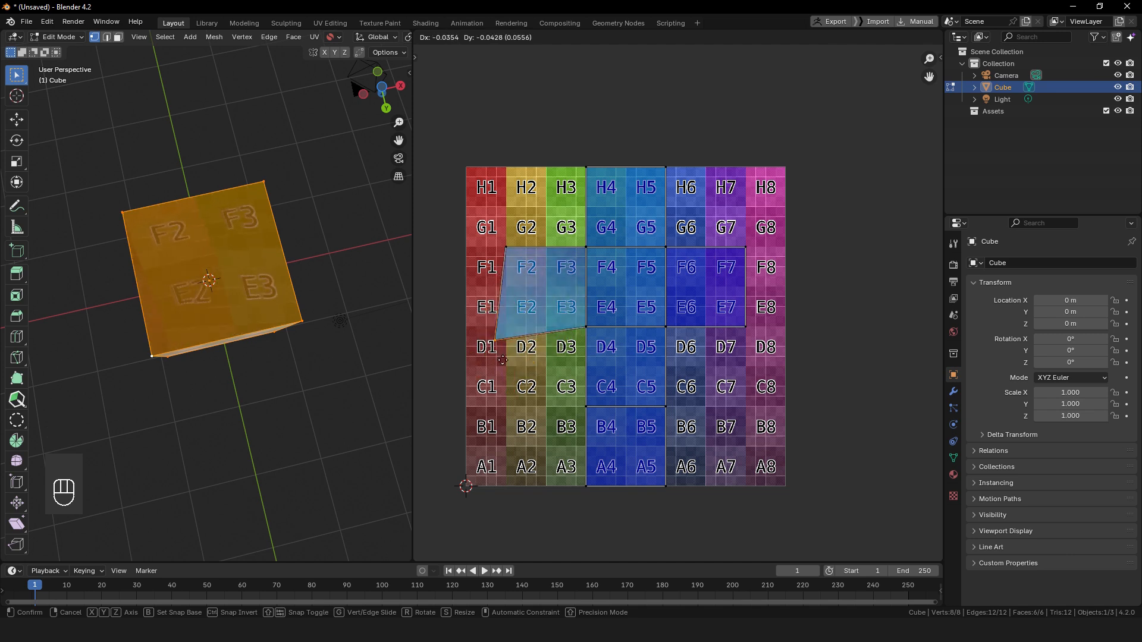
{"action": "key", "text": "Escape"}
{"action": "left_click", "coordinate": [909, 38]}
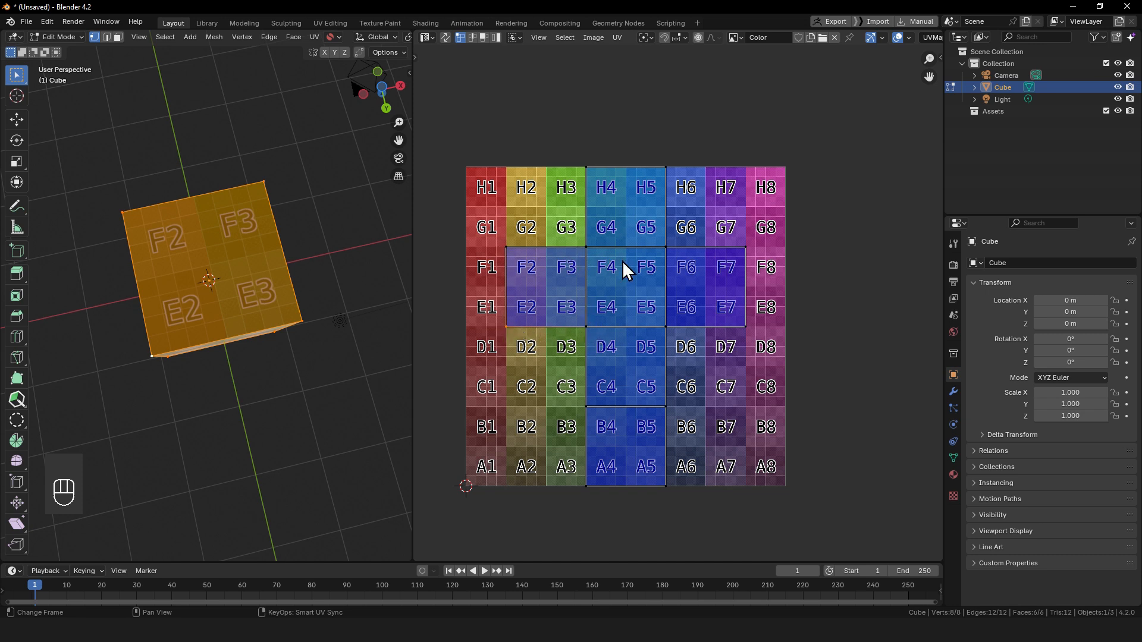
Step: Move the selected UV vertex from tile E2's corner down to about the border of tiles D1 and C1, and undo the move
{"action": "middle_click_drag", "start_coordinate": [196, 323], "coordinate": [139, 281]}
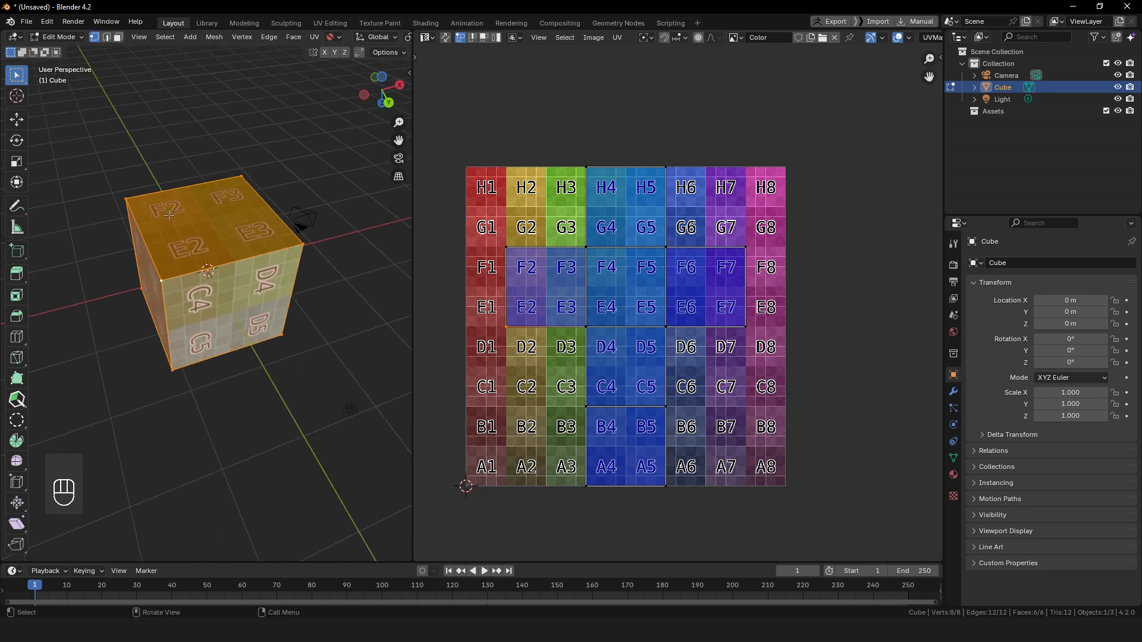
{"action": "middle_click_drag", "start_coordinate": [169, 215], "coordinate": [241, 235], "text": "ctrl"}
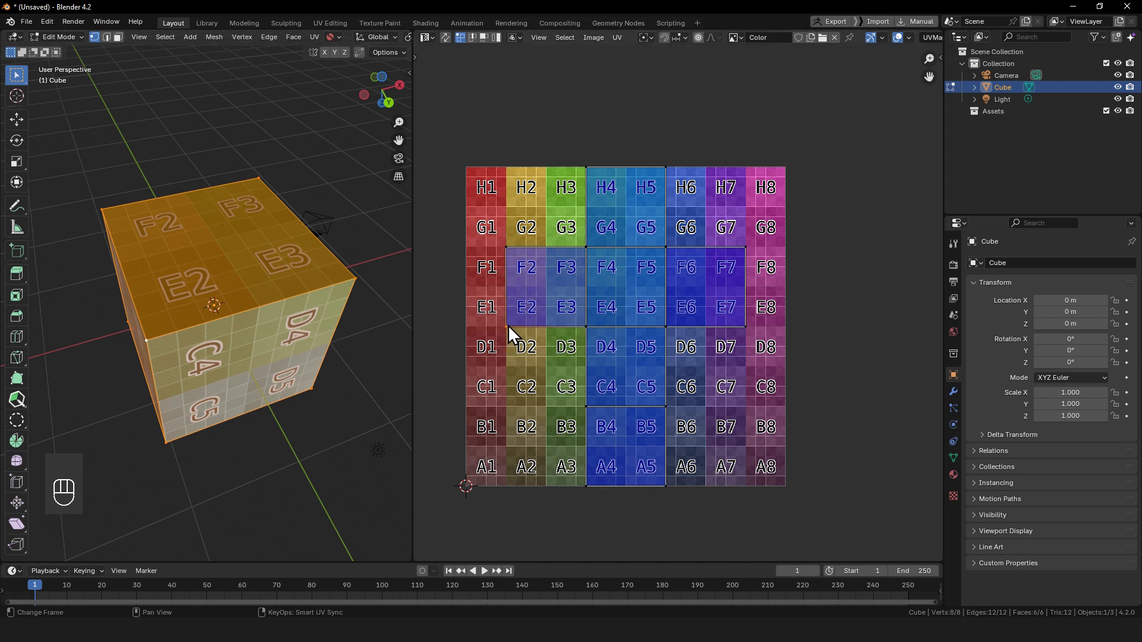
{"action": "key", "text": "g"}
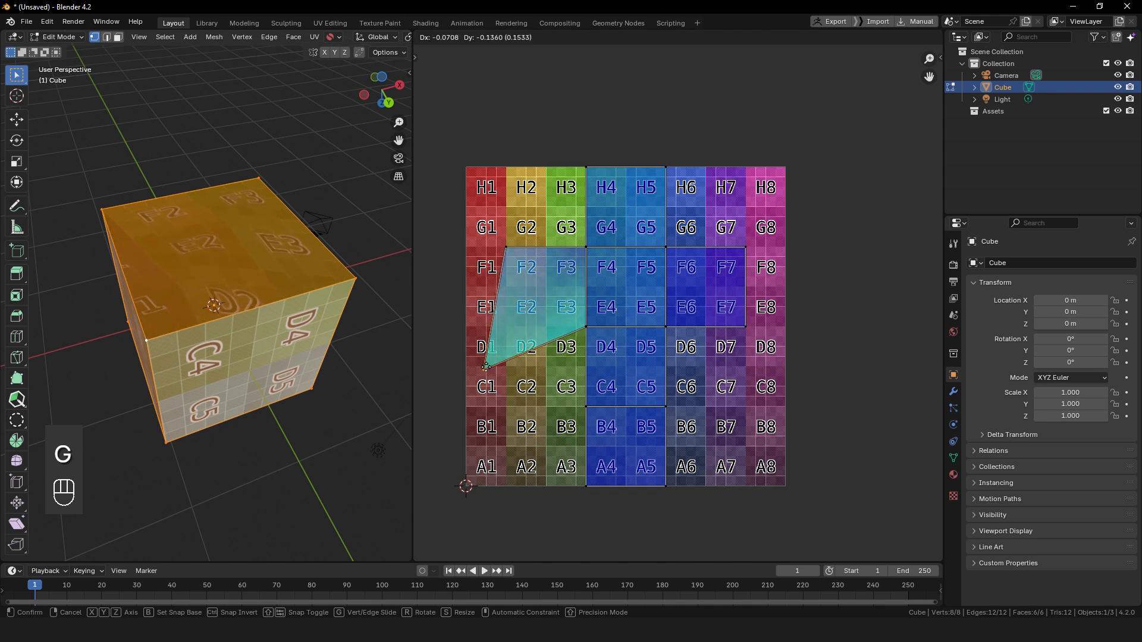
{"action": "left_click", "coordinate": [486, 367]}
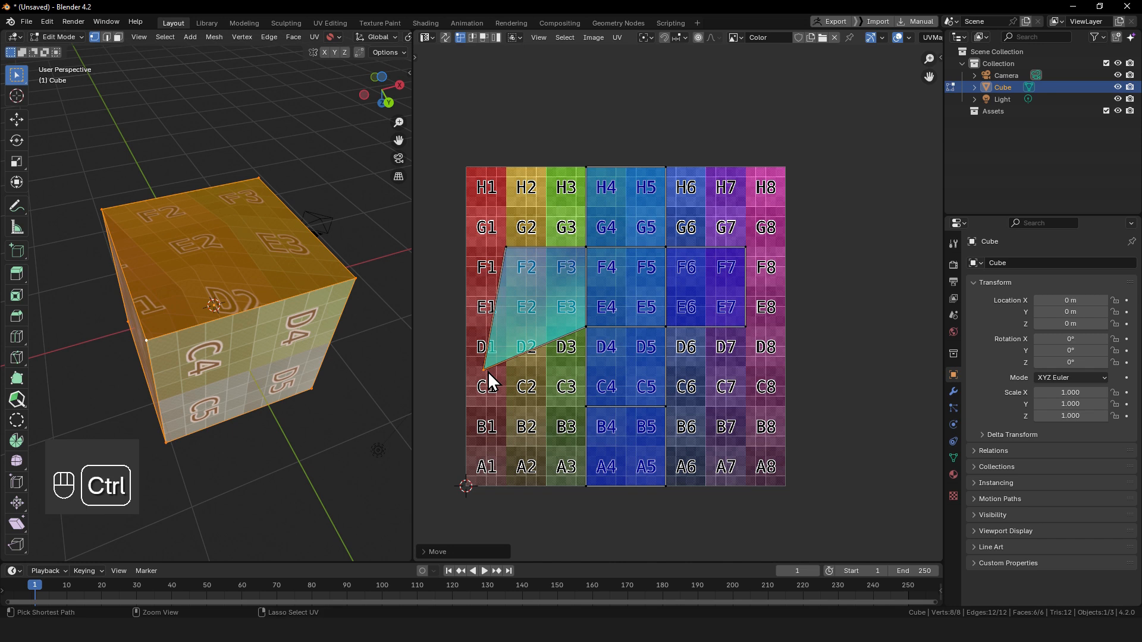
{"action": "key", "text": "ctrl+z"}
Step: In face select mode, select the cube face mapped to tiles E2 to F3 and unwrap it
{"action": "mouse_move", "coordinate": [201, 282]}
{"action": "middle_mouse_down"}
{"action": "mouse_move", "coordinate": [195, 293]}
{"action": "mouse_move", "coordinate": [180, 271]}
{"action": "mouse_move", "coordinate": [189, 278]}
{"action": "middle_mouse_up"}
{"action": "middle_click_drag", "start_coordinate": [220, 292], "coordinate": [258, 343], "text": "ctrl+alt"}
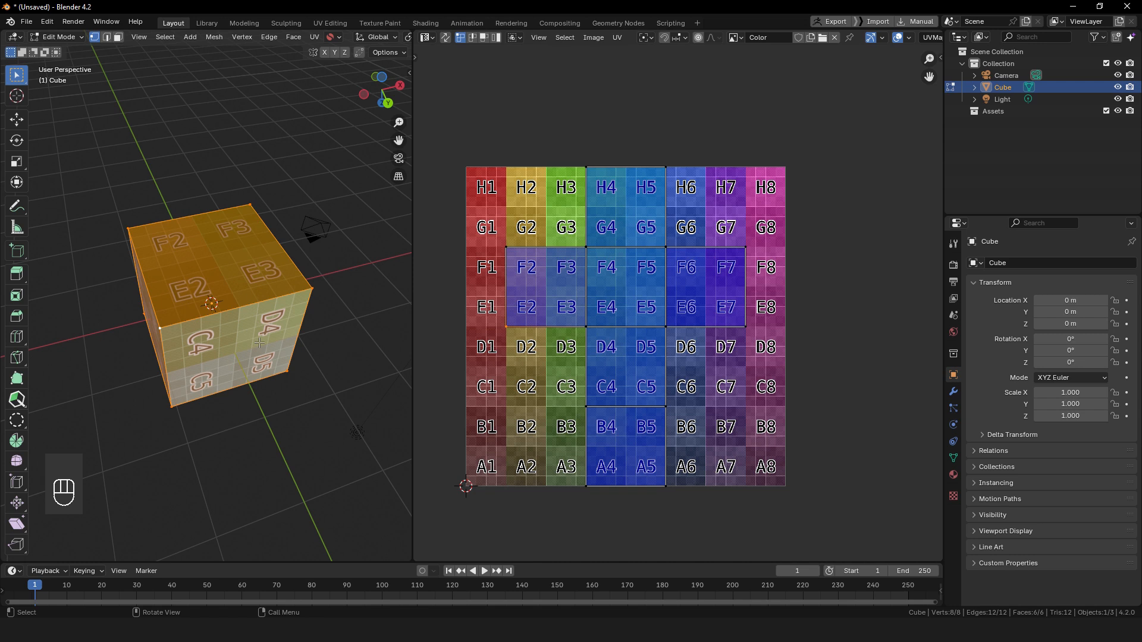
{"action": "middle_click_drag", "start_coordinate": [259, 343], "coordinate": [229, 300]}
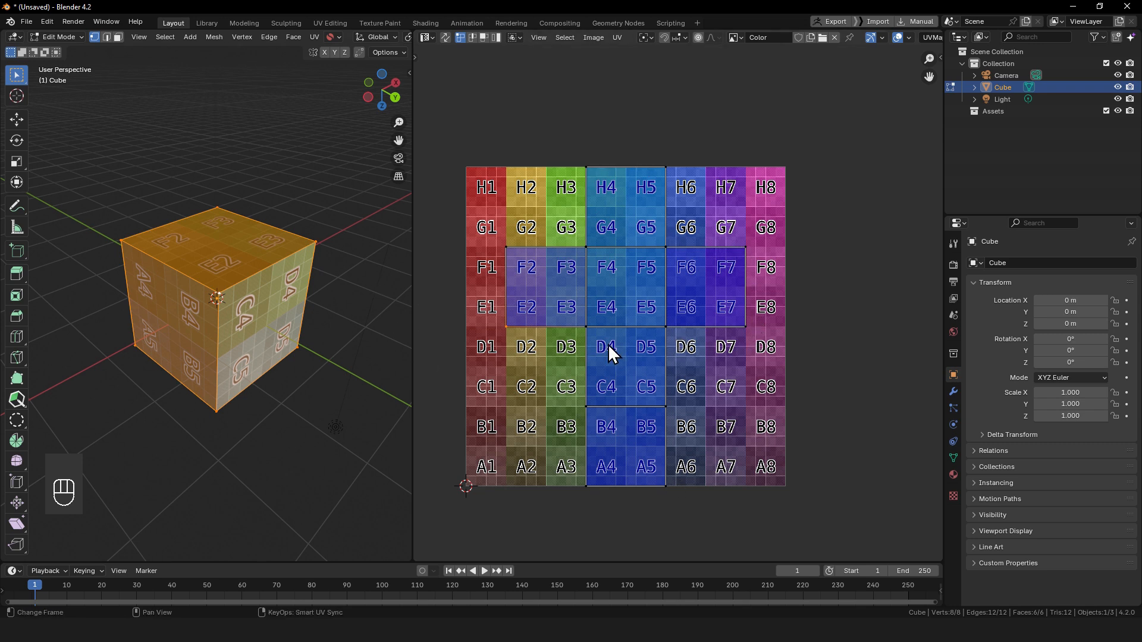
{"action": "middle_click_drag", "start_coordinate": [608, 343], "coordinate": [628, 356]}
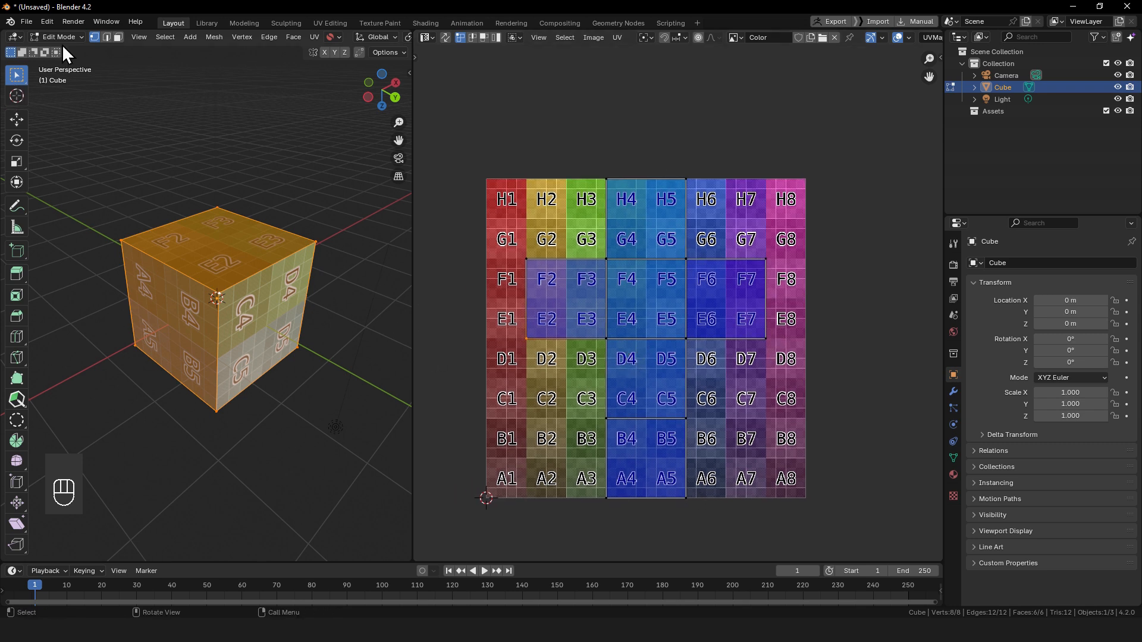
{"action": "left_click", "coordinate": [201, 235]}
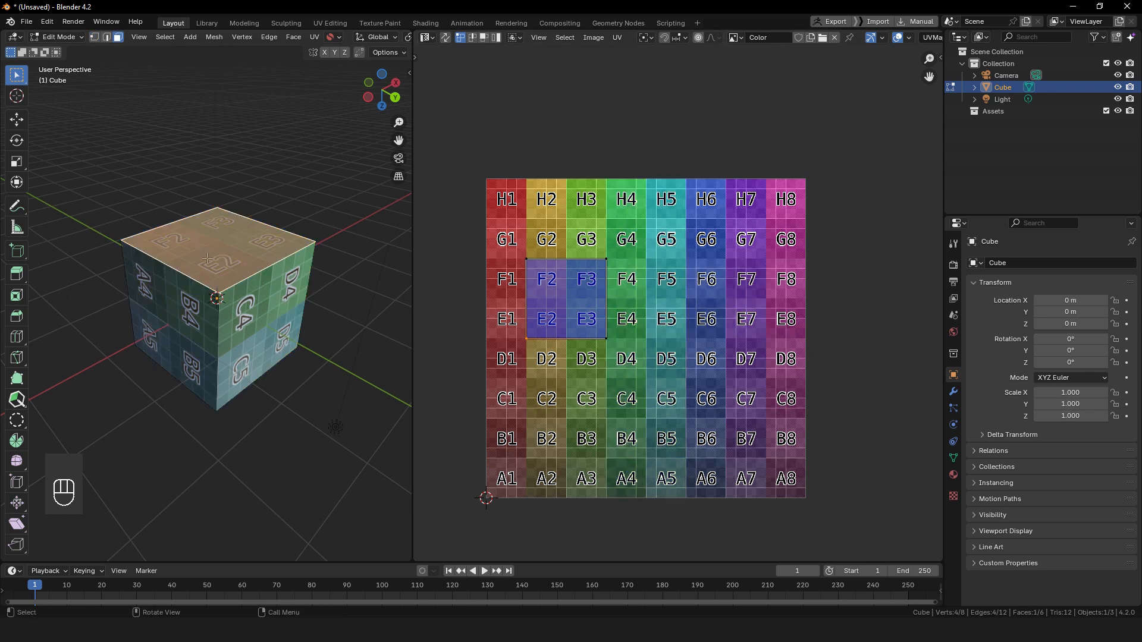
{"action": "key", "text": "u"}
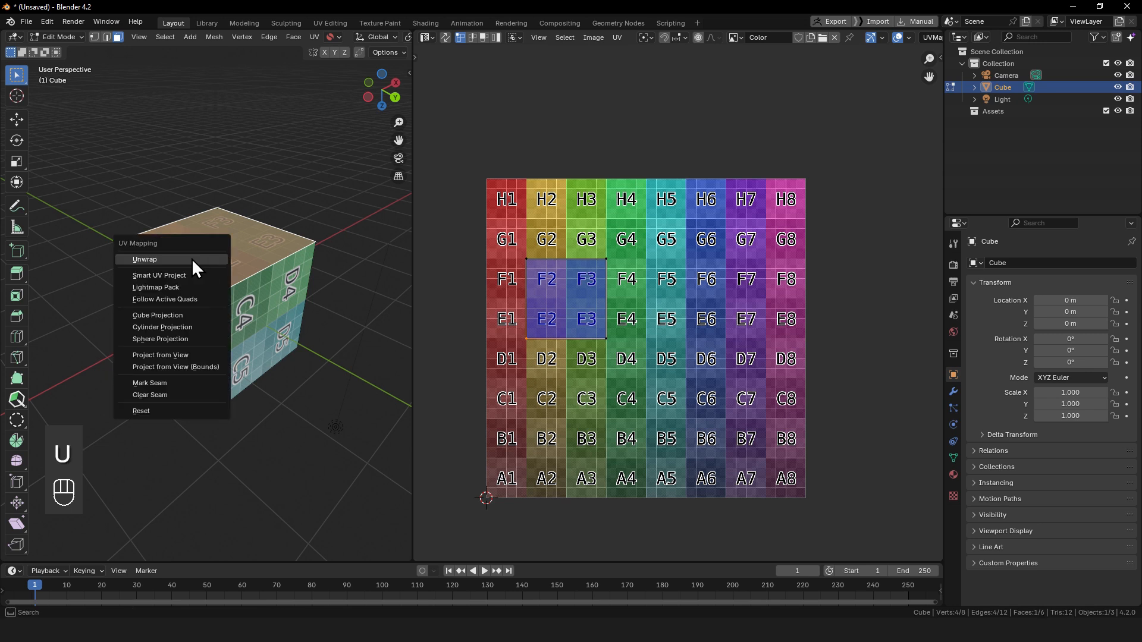
{"action": "left_click", "coordinate": [191, 258]}
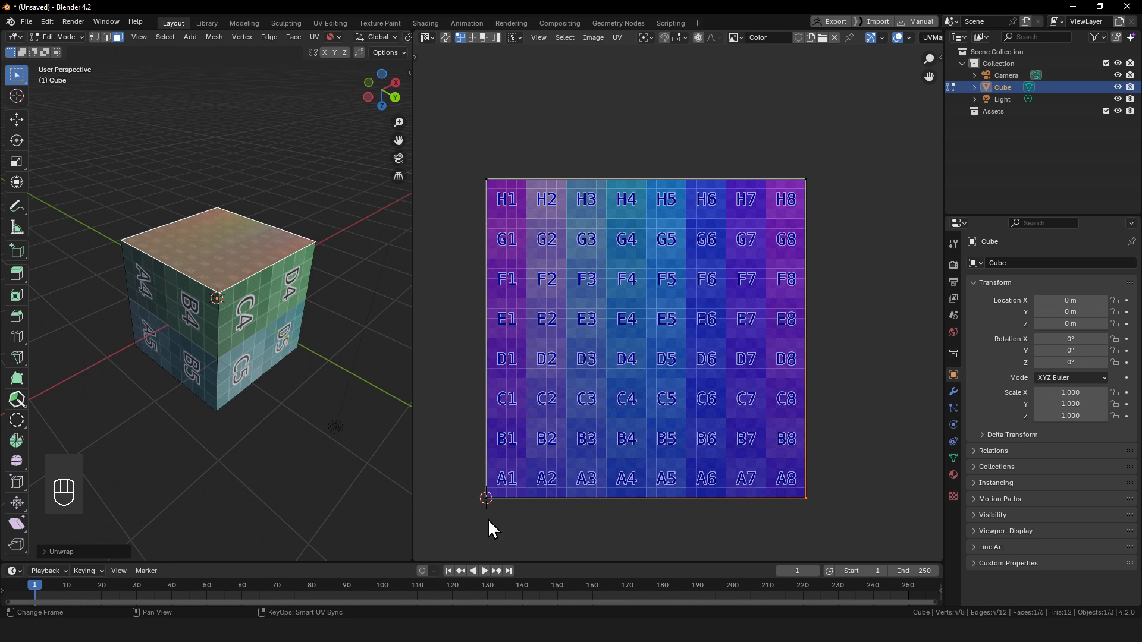
Step: Select all UVs of the unwrapped face, scale them to about a third and move them over tiles B6 to C8
{"action": "key", "text": "a"}
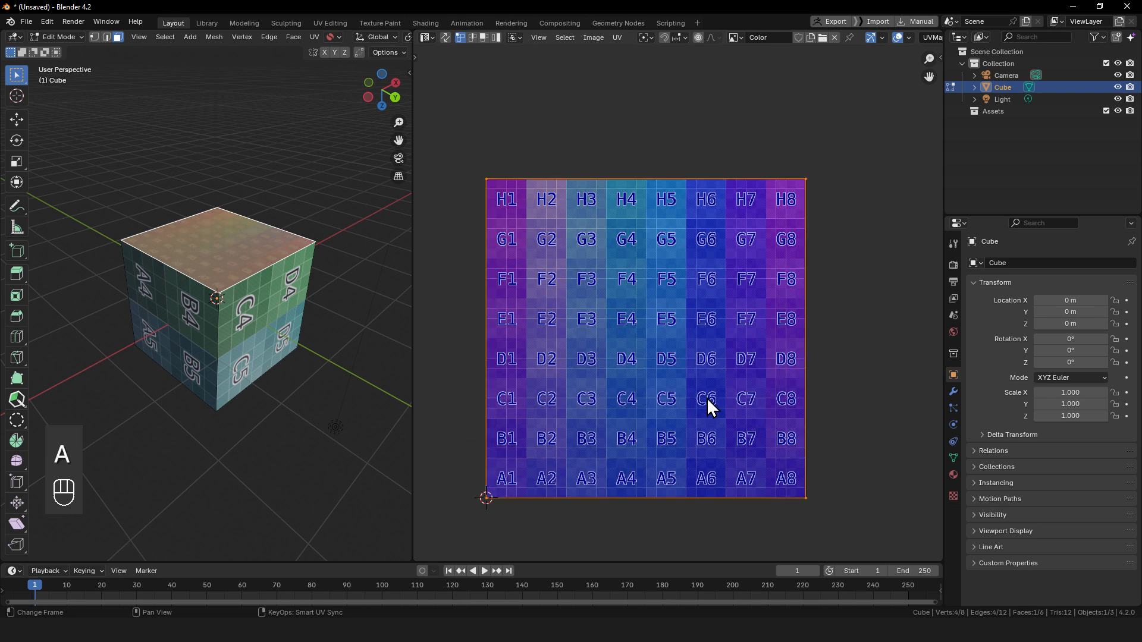
{"action": "middle_click_drag", "start_coordinate": [196, 285], "coordinate": [217, 328]}
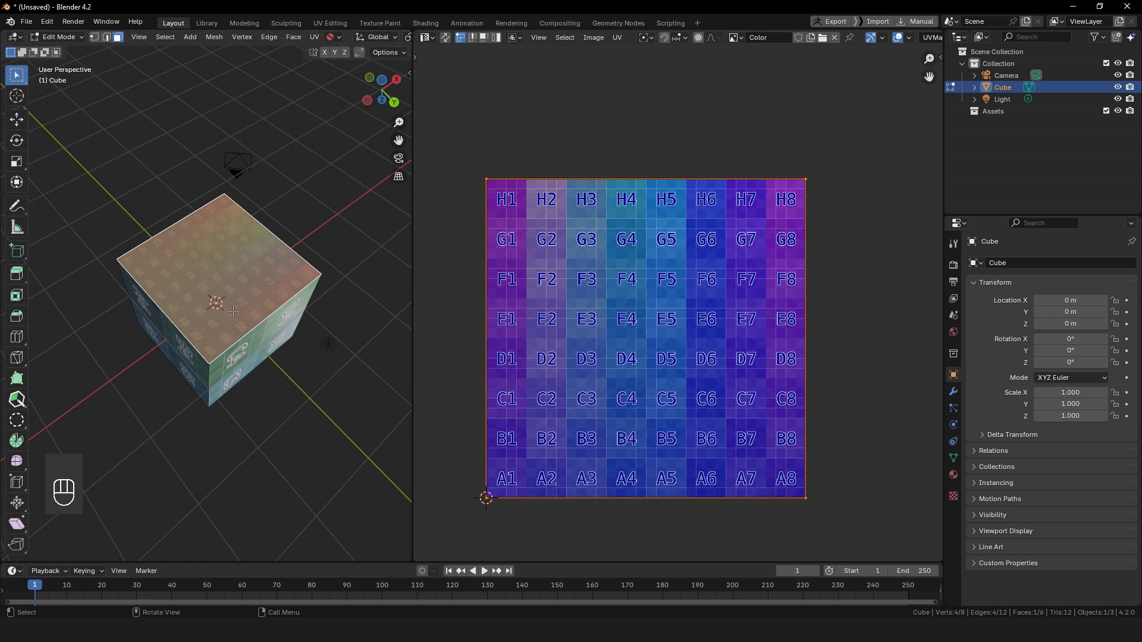
{"action": "middle_click_drag", "start_coordinate": [233, 312], "coordinate": [307, 228], "text": "ctrl+alt"}
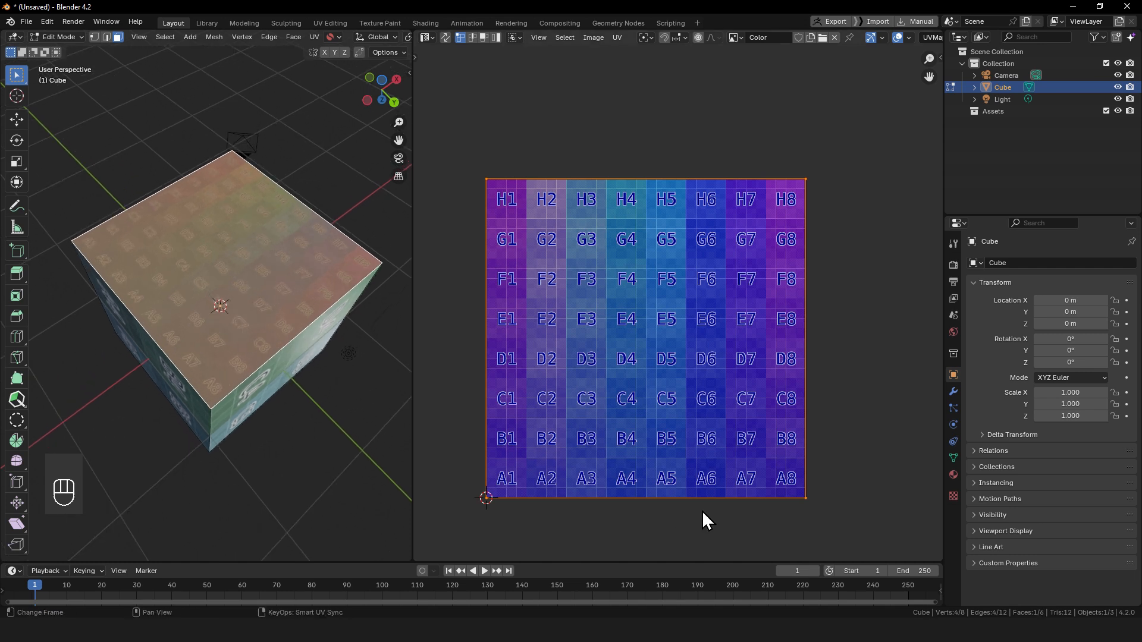
{"action": "key", "text": "s"}
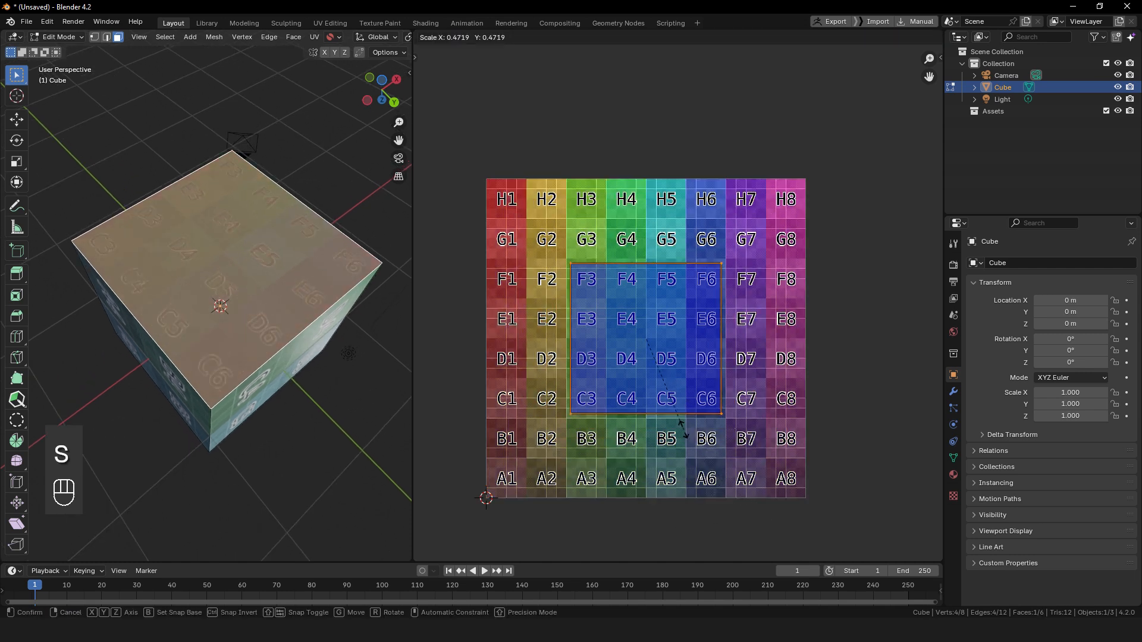
{"action": "left_click", "coordinate": [667, 405]}
{"action": "key", "text": "g"}
{"action": "left_click", "coordinate": [759, 491]}
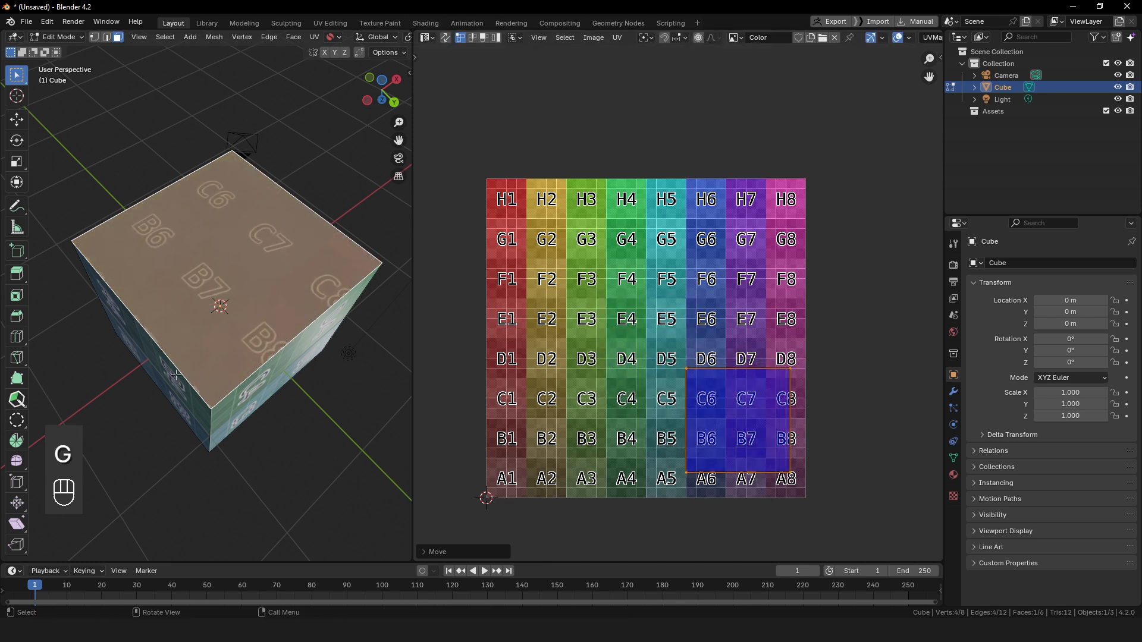
Step: Move the face's UV island up over tiles F6 to H8 and inspect the changed texture on the cube
{"action": "mouse_move", "coordinate": [333, 411]}
{"action": "middle_mouse_down"}
{"action": "mouse_move", "coordinate": [282, 390]}
{"action": "mouse_move", "coordinate": [331, 413]}
{"action": "middle_mouse_up"}
{"action": "key", "text": "g"}
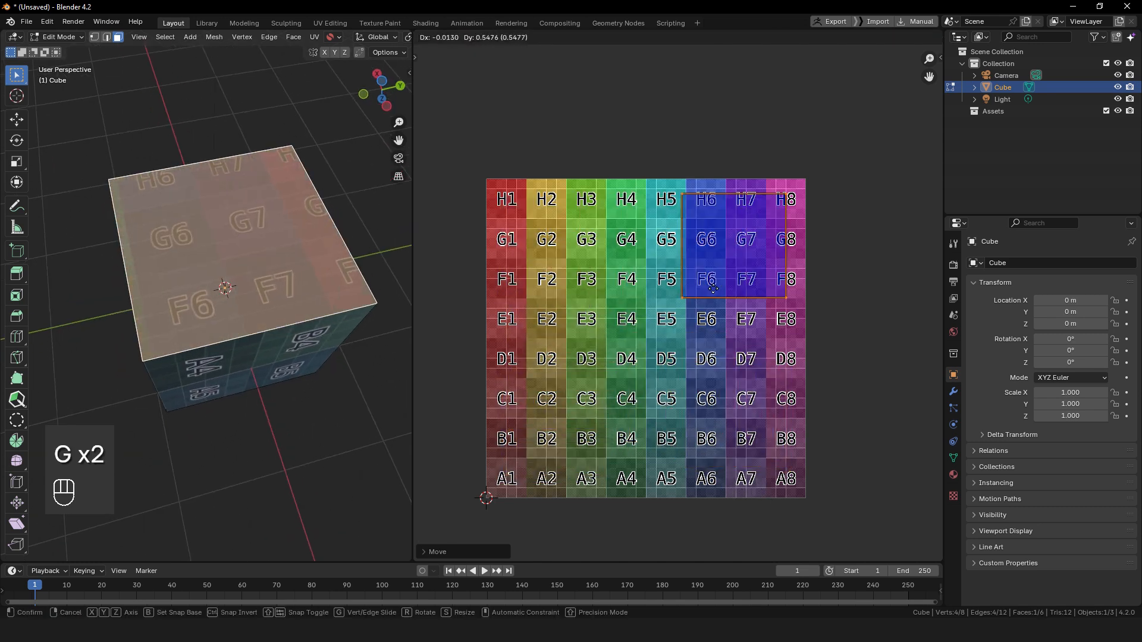
{"action": "left_click", "coordinate": [726, 284]}
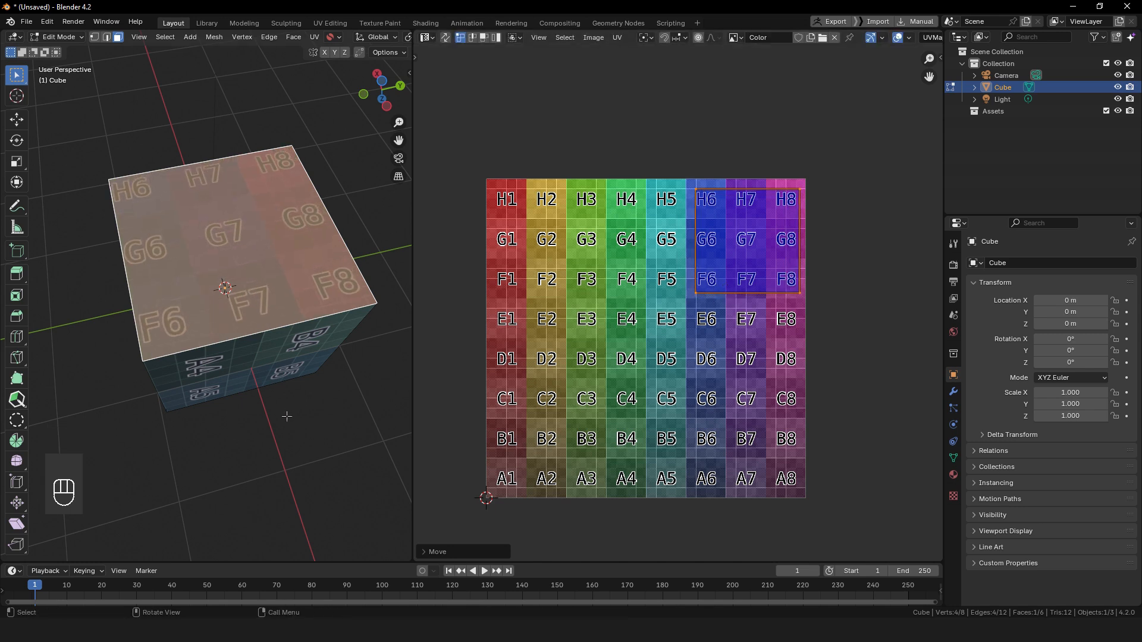
{"action": "middle_click_drag", "start_coordinate": [287, 417], "coordinate": [391, 424]}
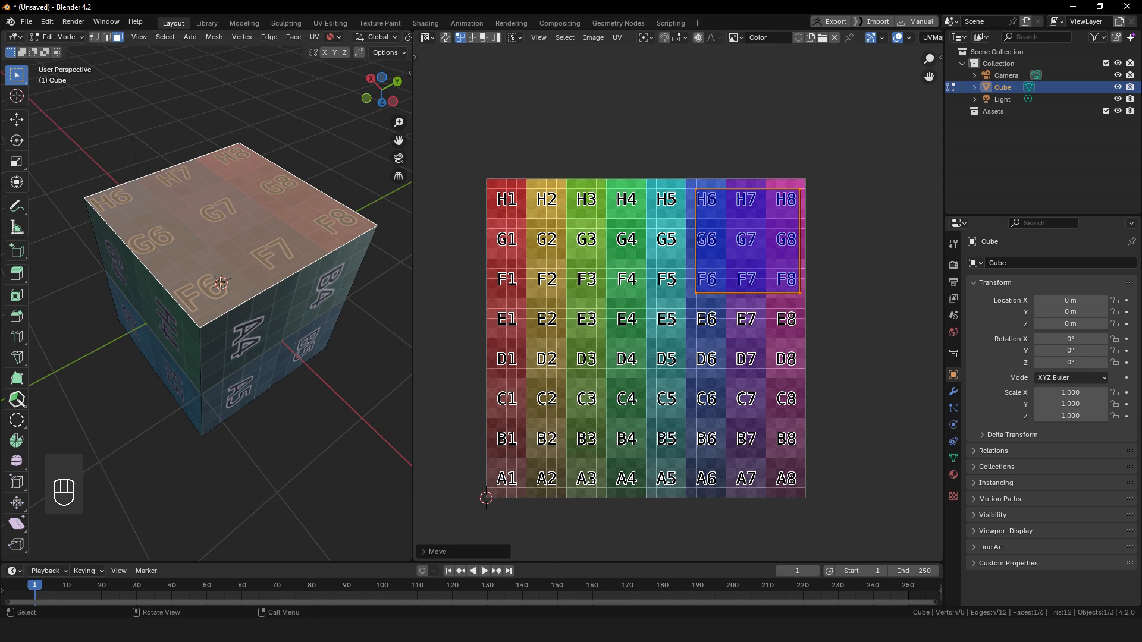
Step: Select all of the cube's faces, move the displaced UV island over tiles E1 to F3 and scale it down slightly
{"action": "key", "text": "a"}
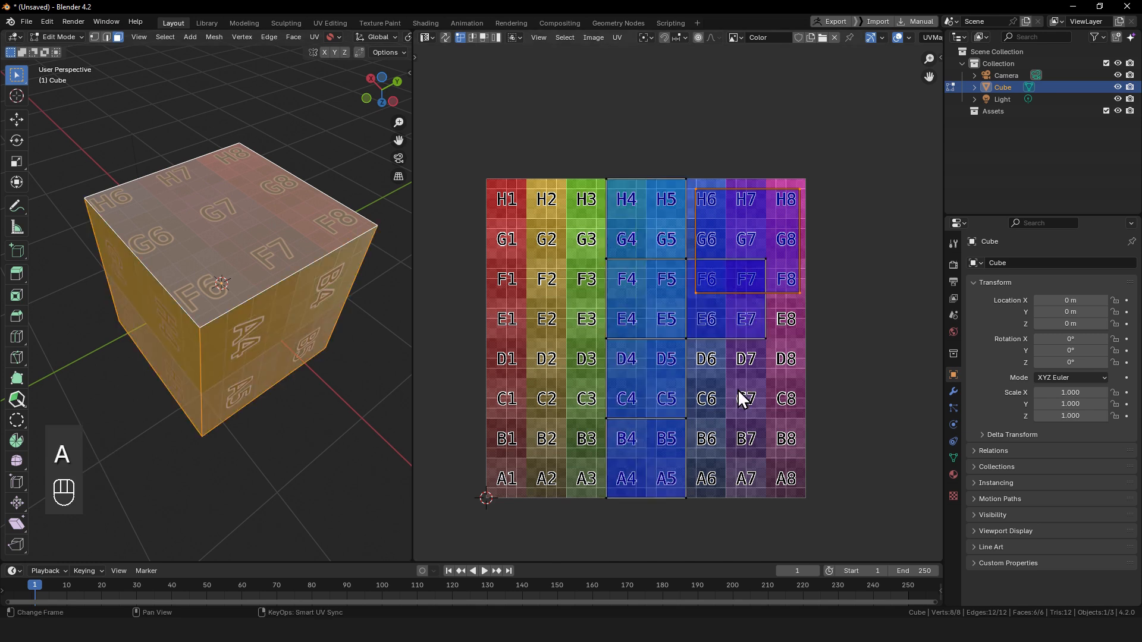
{"action": "key", "text": "g"}
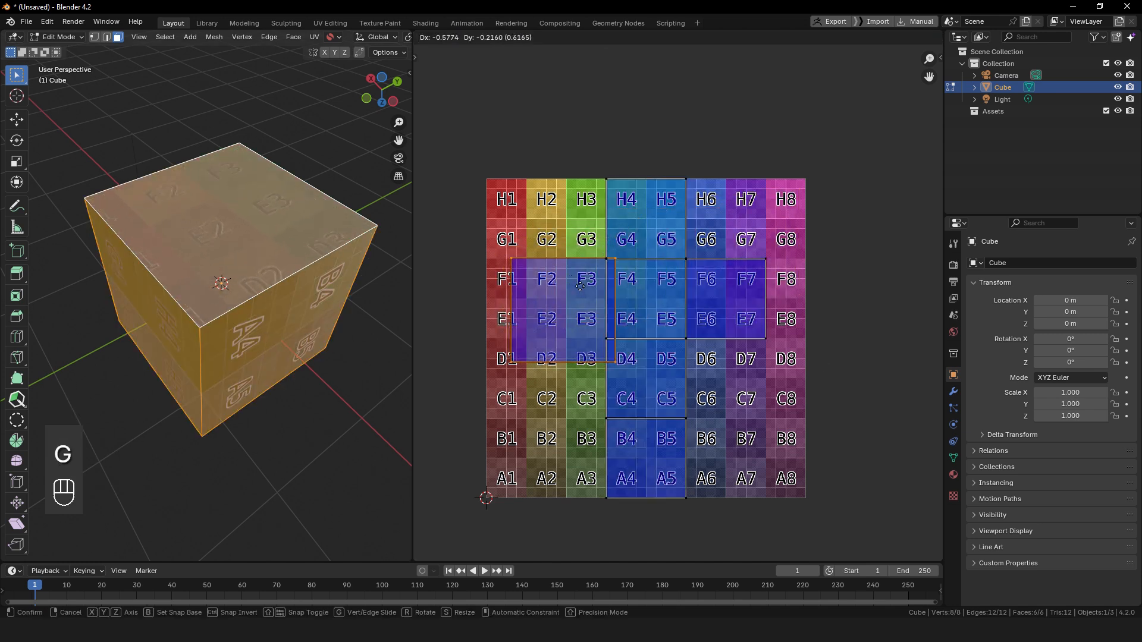
{"action": "left_click", "coordinate": [565, 281]}
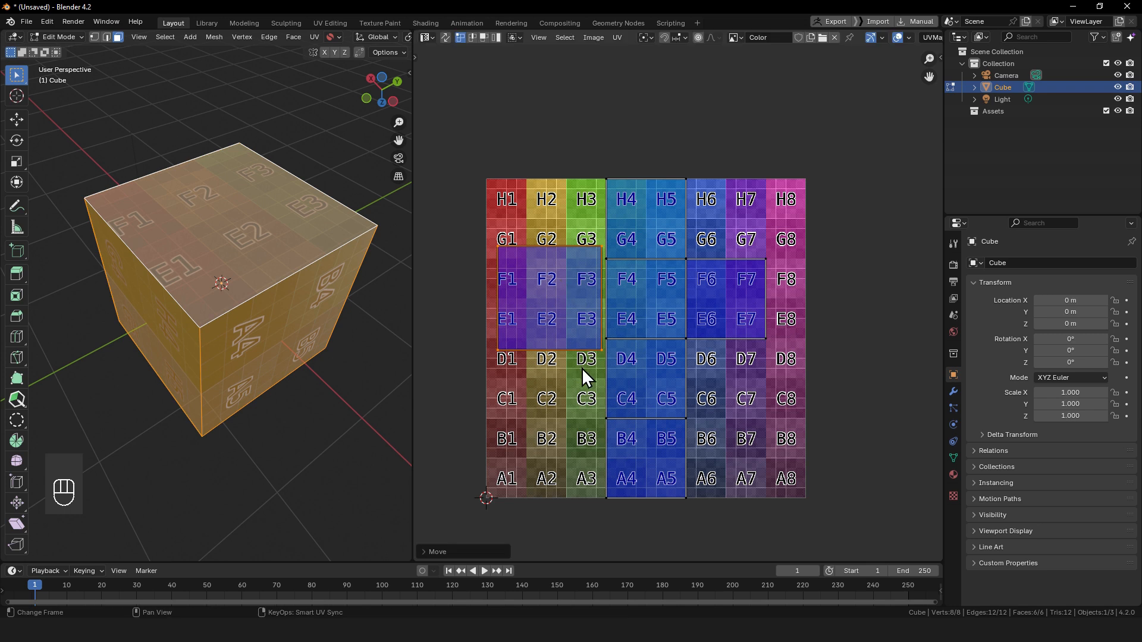
{"action": "key", "text": "s"}
{"action": "left_click", "coordinate": [611, 363]}
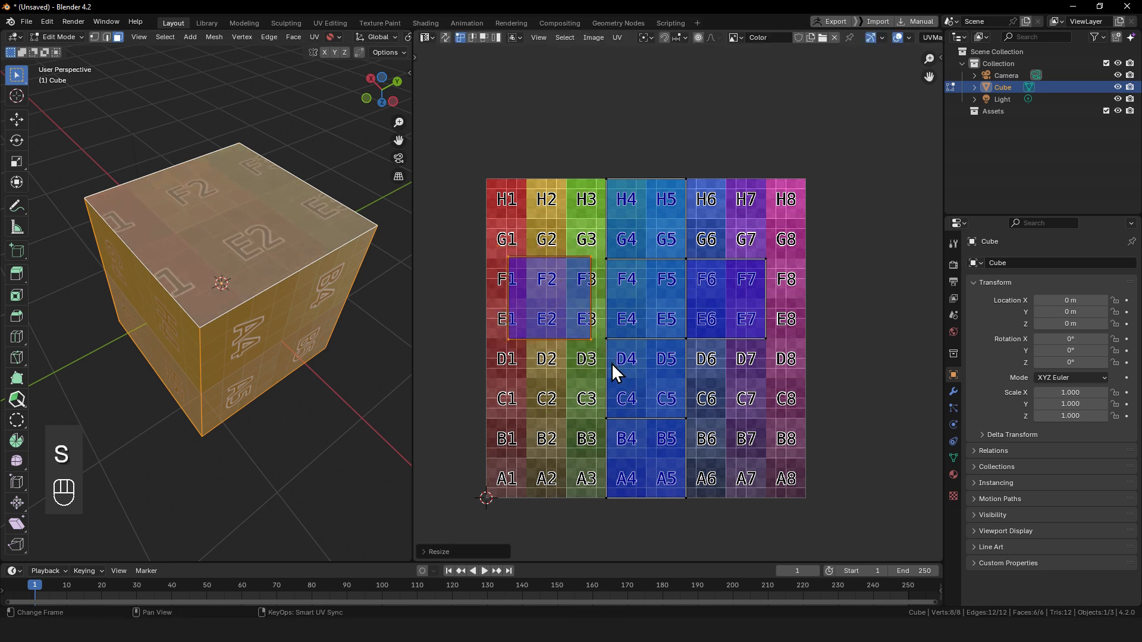
Step: Fine-tune the island's position and scale until it fits tiles E2 to F3 beside the rest of the UV layout
{"action": "key", "text": "g"}
{"action": "left_click", "coordinate": [620, 366]}
{"action": "key", "text": "s"}
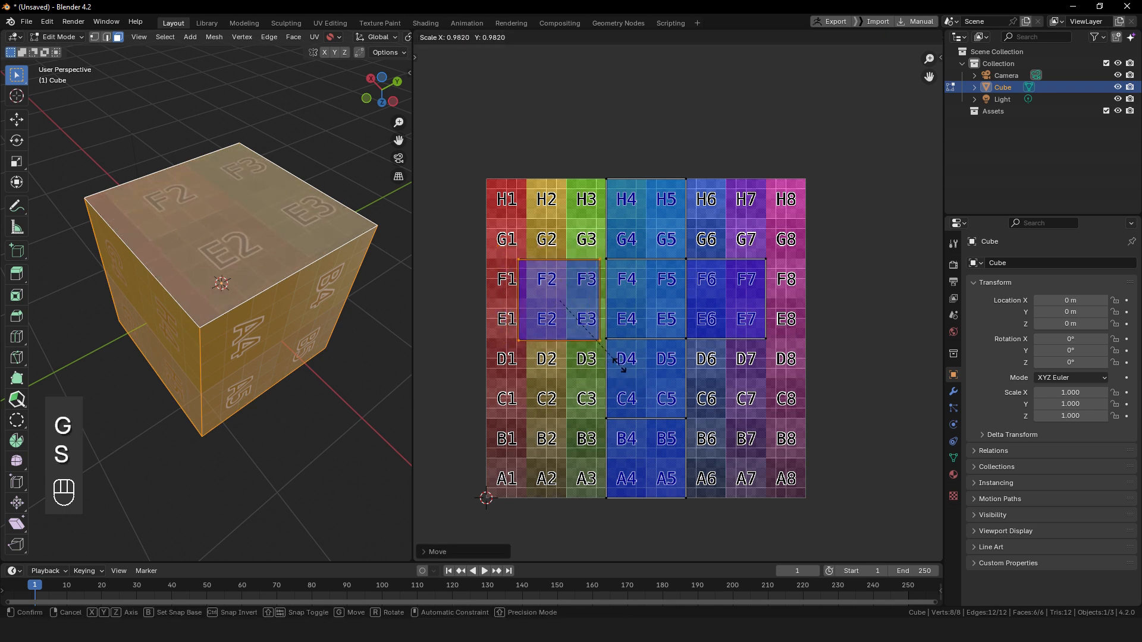
{"action": "key", "text": "g"}
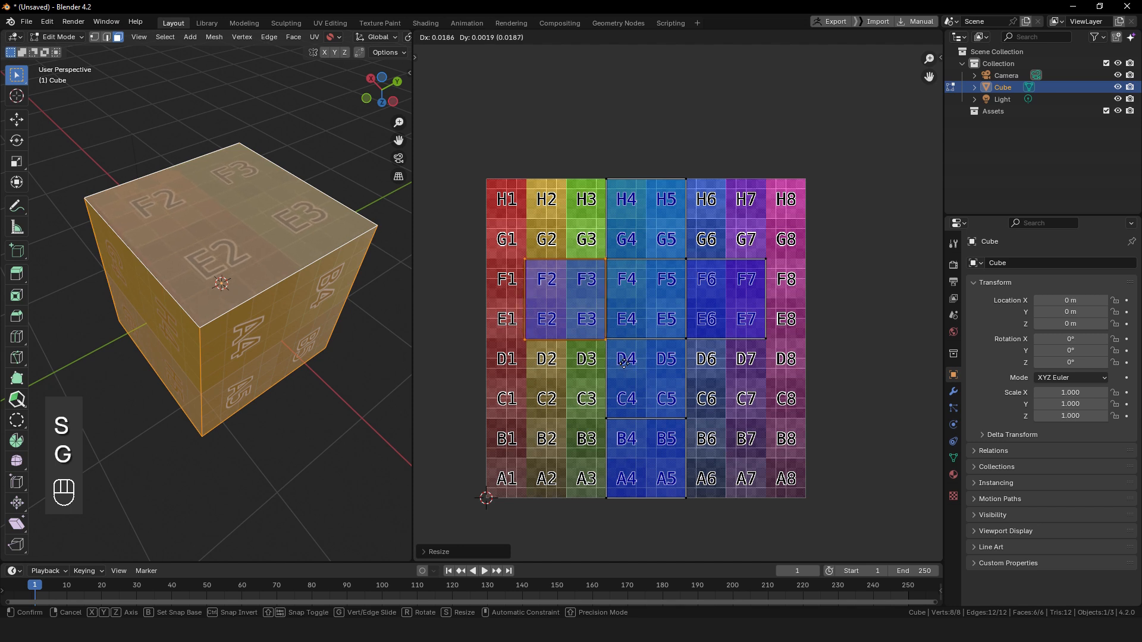
{"action": "left_click", "coordinate": [588, 298]}
{"action": "key", "text": "s"}
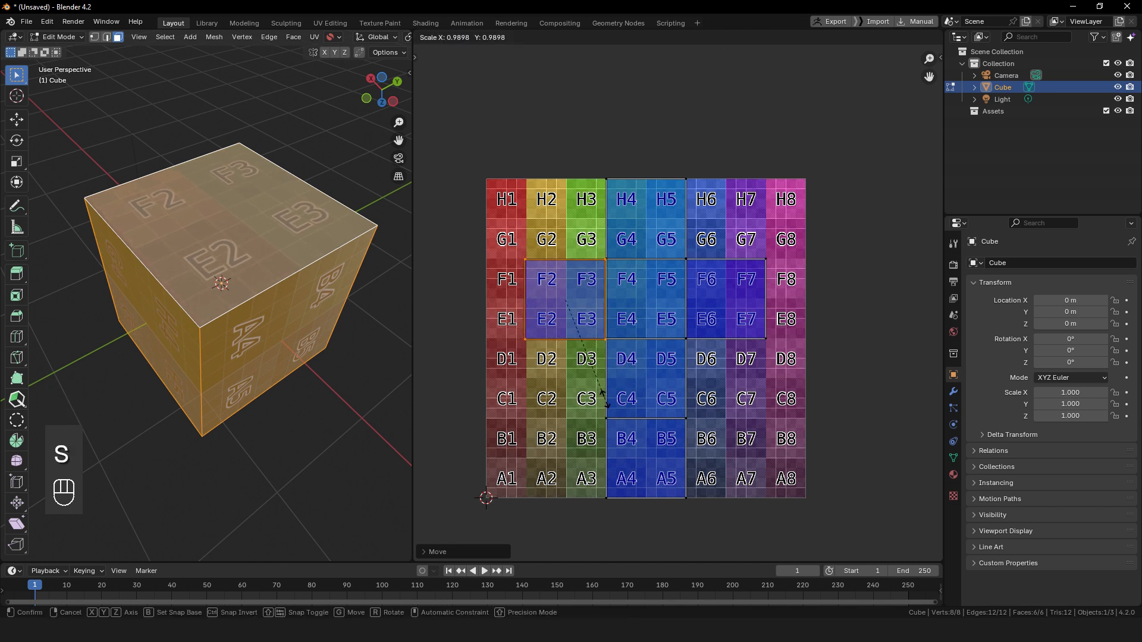
{"action": "key", "text": "g"}
{"action": "left_click", "coordinate": [602, 397]}
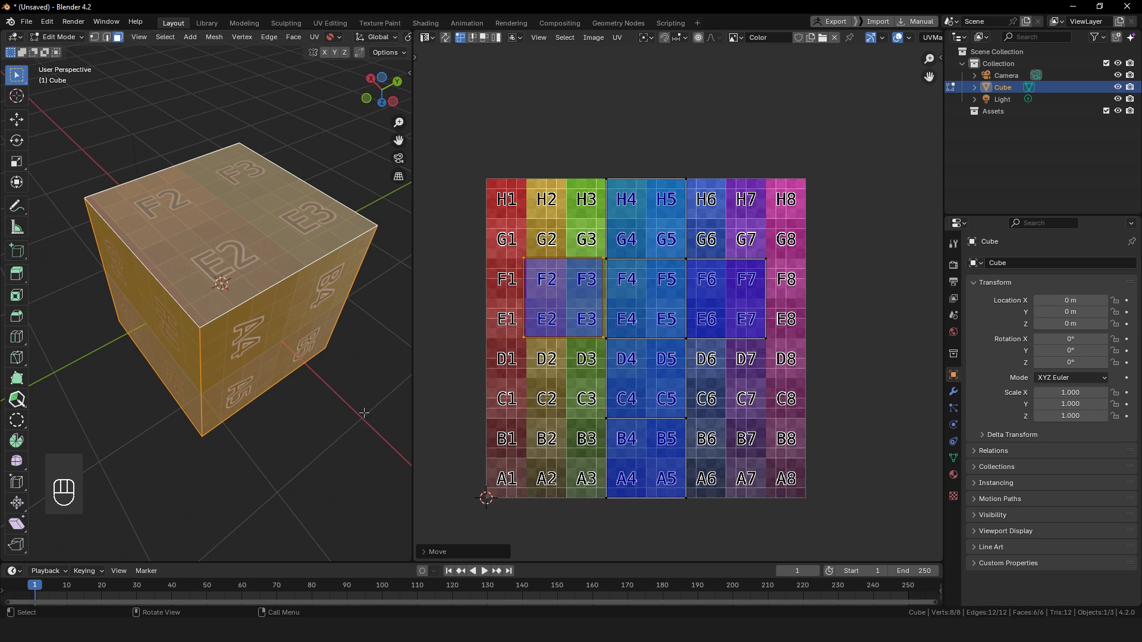
Step: Select the cube's side face mapped to tiles G4 to H5
{"action": "middle_click_drag", "start_coordinate": [544, 350], "coordinate": [562, 353]}
{"action": "middle_click_drag", "start_coordinate": [215, 355], "coordinate": [267, 293]}
{"action": "left_click", "coordinate": [197, 259]}
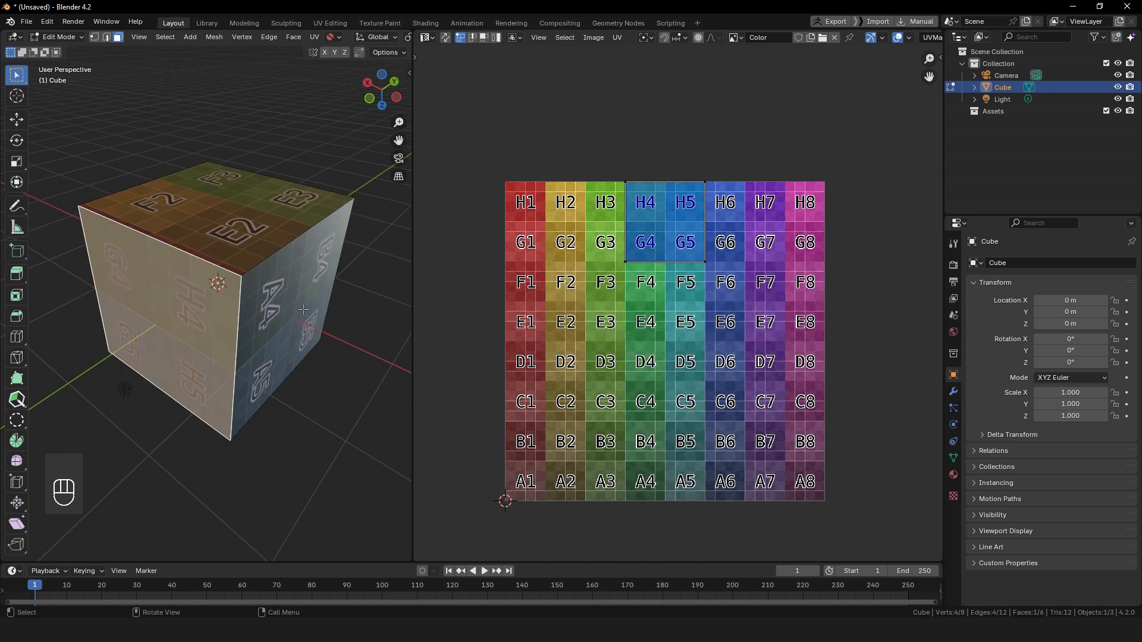
Step: Select five cube edges: three around the E2–F3 top face and the two vertical edges bordering the A4–B5 side
{"action": "key", "text": "2"}
{"action": "left_click", "coordinate": [128, 203]}
{"action": "left_click", "coordinate": [148, 179], "text": "shift"}
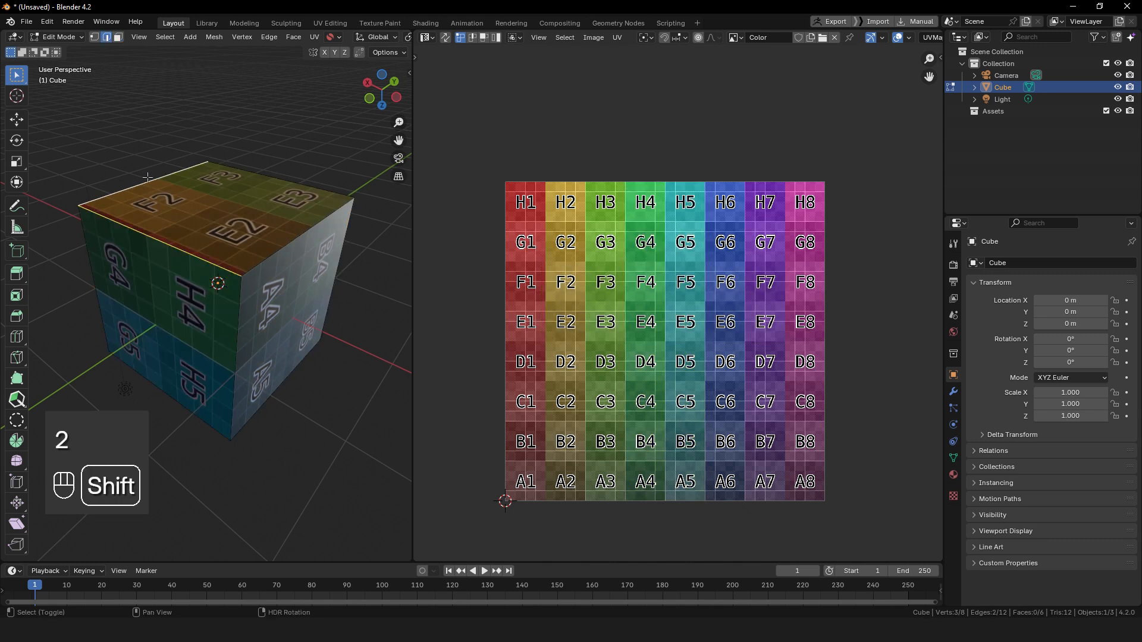
{"action": "left_click", "coordinate": [237, 169], "text": "shift"}
{"action": "left_click", "coordinate": [337, 274], "text": "shift"}
{"action": "left_click", "coordinate": [236, 368], "text": "shift"}
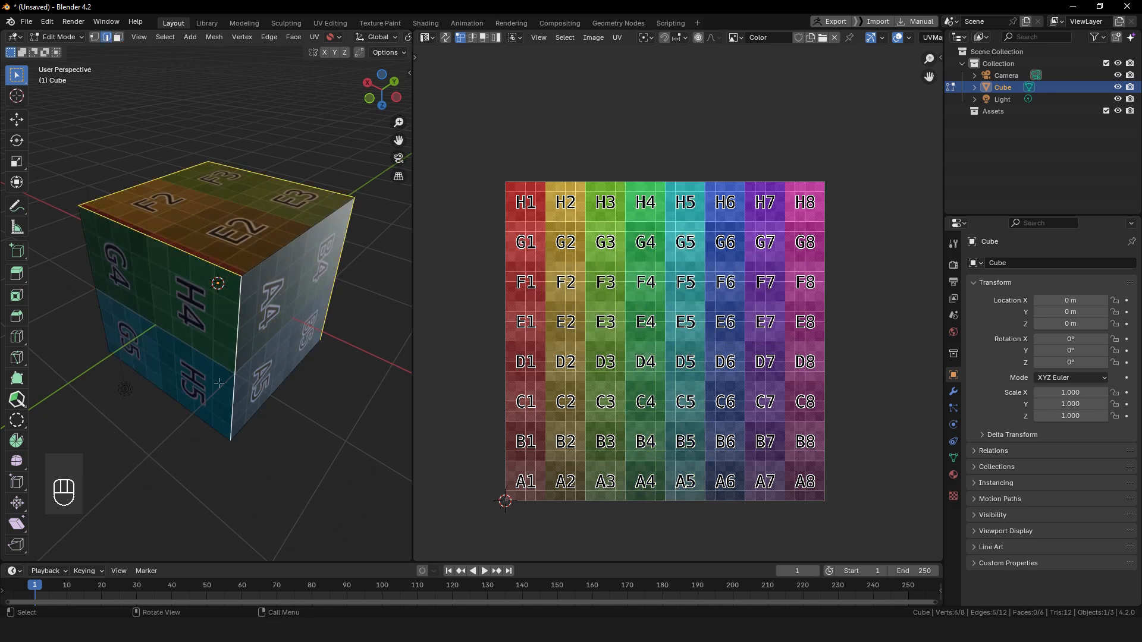
Step: Add the three underside edges not shared with the A4–B5 side, mark all selected edges as seams, and deselect everything
{"action": "middle_click_drag", "start_coordinate": [234, 368], "coordinate": [196, 259]}
{"action": "left_click", "coordinate": [145, 327], "text": "shift"}
{"action": "left_click", "coordinate": [154, 408], "text": "shift"}
{"action": "left_click", "coordinate": [286, 411], "text": "shift"}
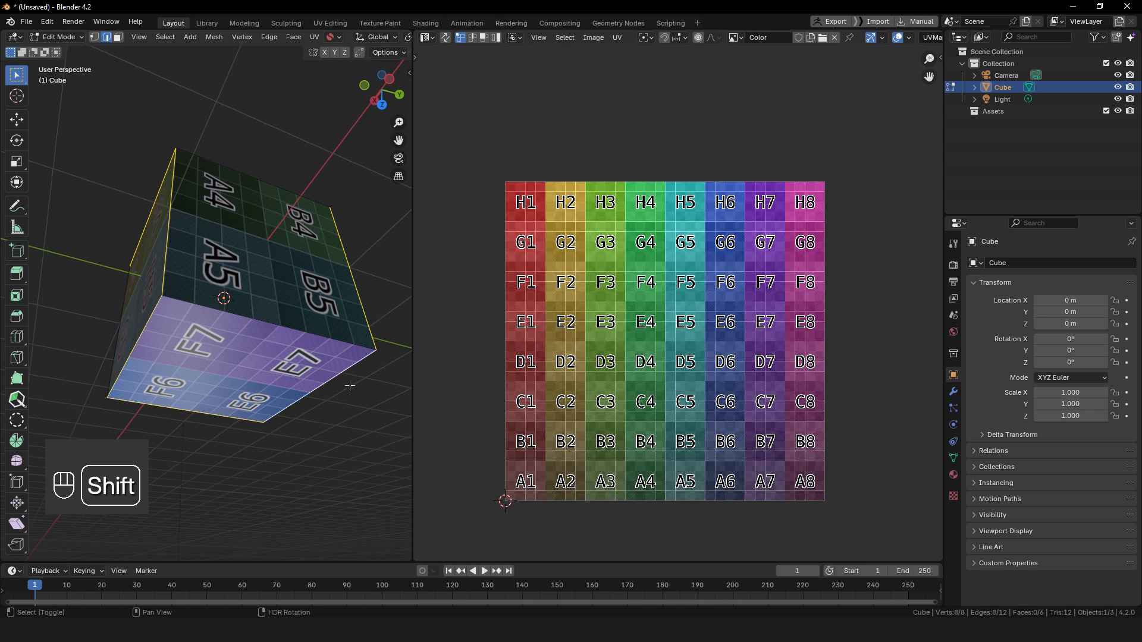
{"action": "middle_click_drag", "start_coordinate": [286, 411], "coordinate": [297, 332]}
{"action": "key", "text": "ctrl+e"}
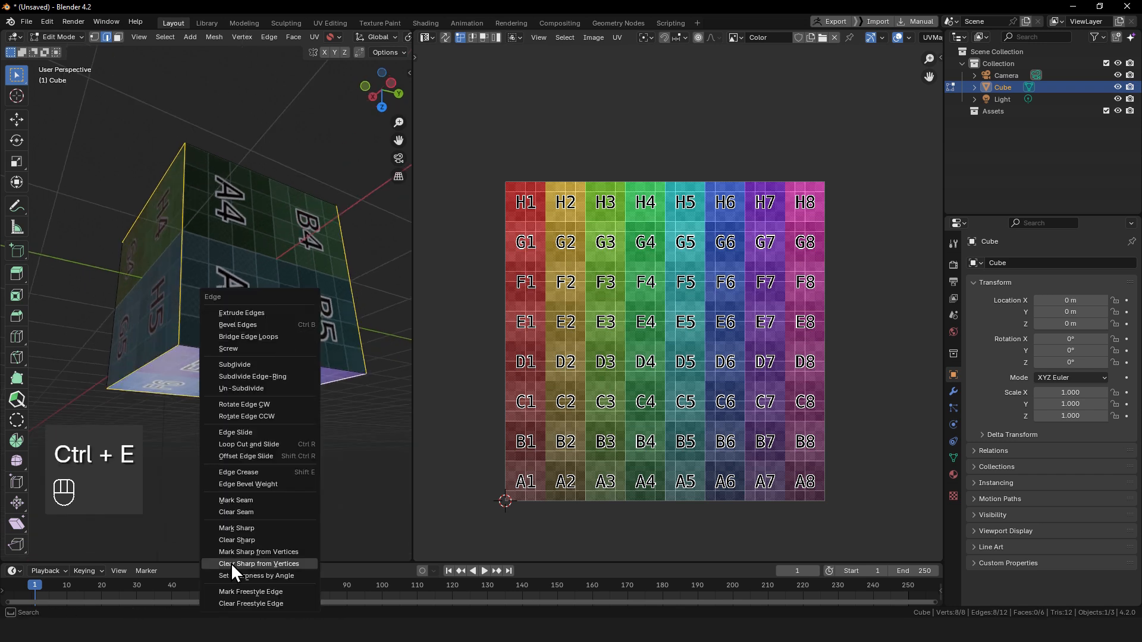
{"action": "left_click", "coordinate": [247, 500]}
{"action": "middle_click_drag", "start_coordinate": [272, 408], "coordinate": [257, 435]}
{"action": "key", "text": "alt+a"}
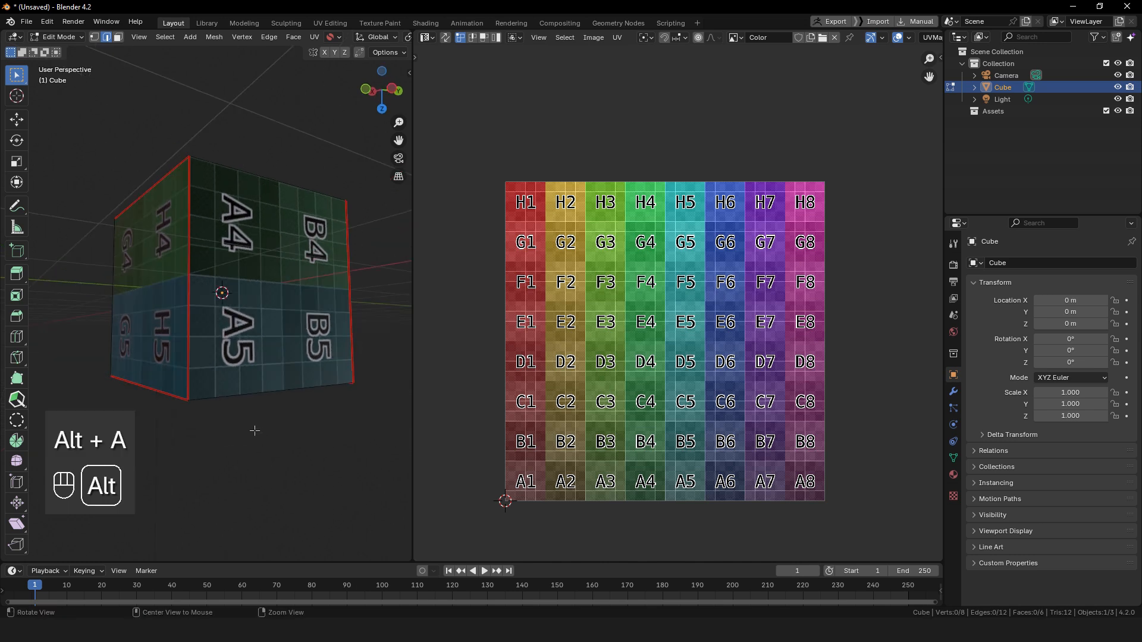
Step: Reselect three seam edges of the top face plus one vertical edge and the lower edge of the G4–H5 side
{"action": "middle_click_drag", "start_coordinate": [98, 243], "coordinate": [148, 241]}
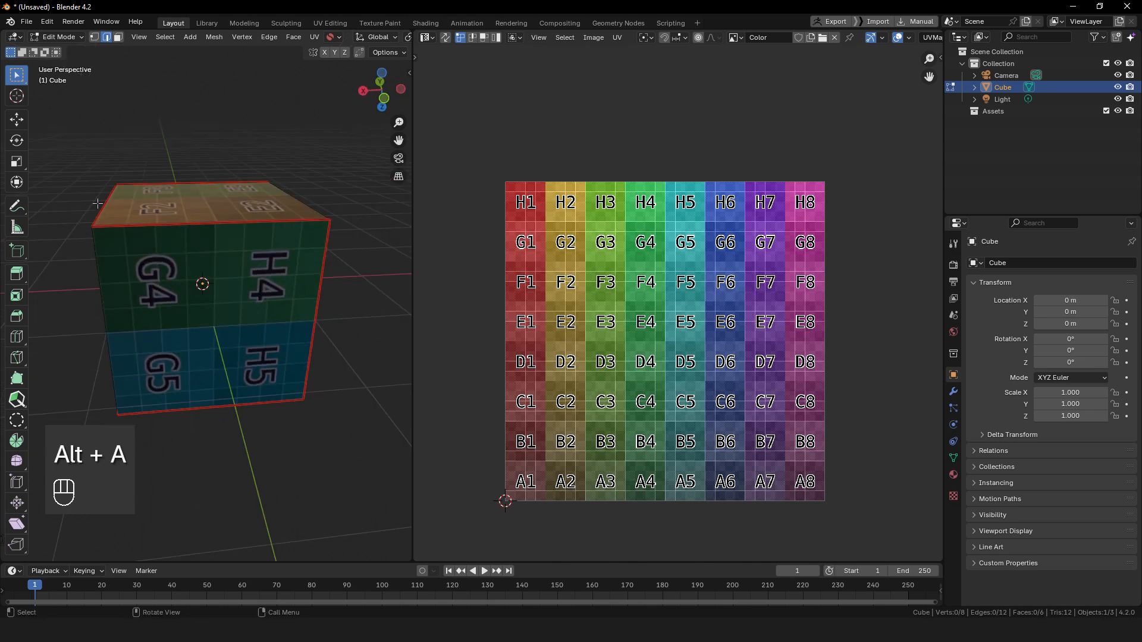
{"action": "left_click", "coordinate": [127, 193]}
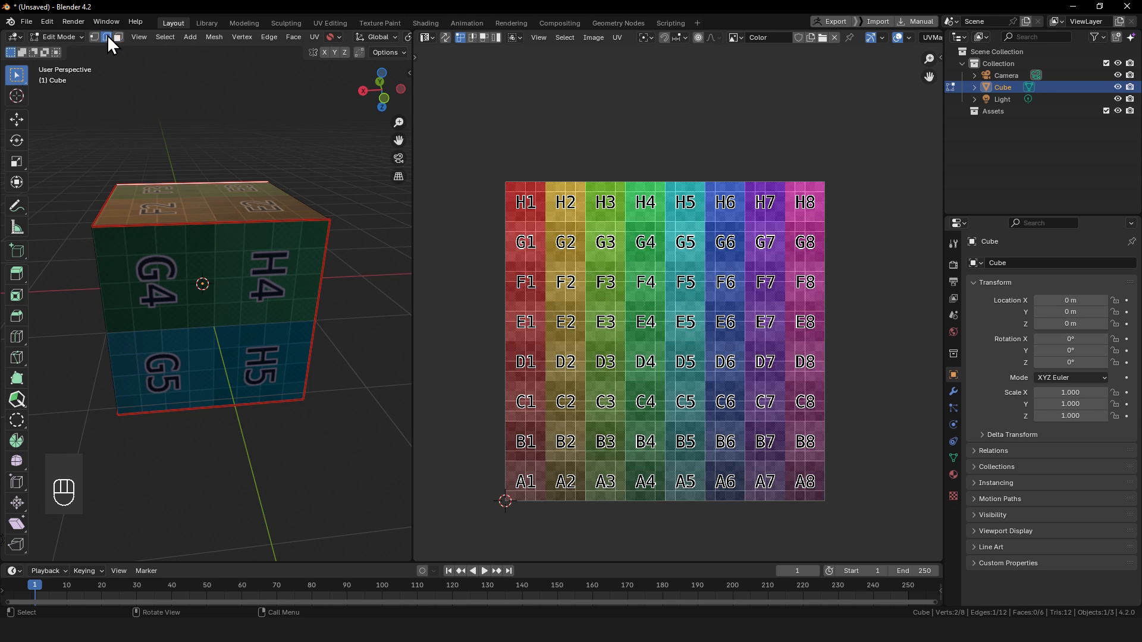
{"action": "left_click", "coordinate": [102, 208], "text": "shift"}
{"action": "left_click", "coordinate": [129, 225], "text": "shift"}
{"action": "left_click", "coordinate": [305, 325], "text": "shift"}
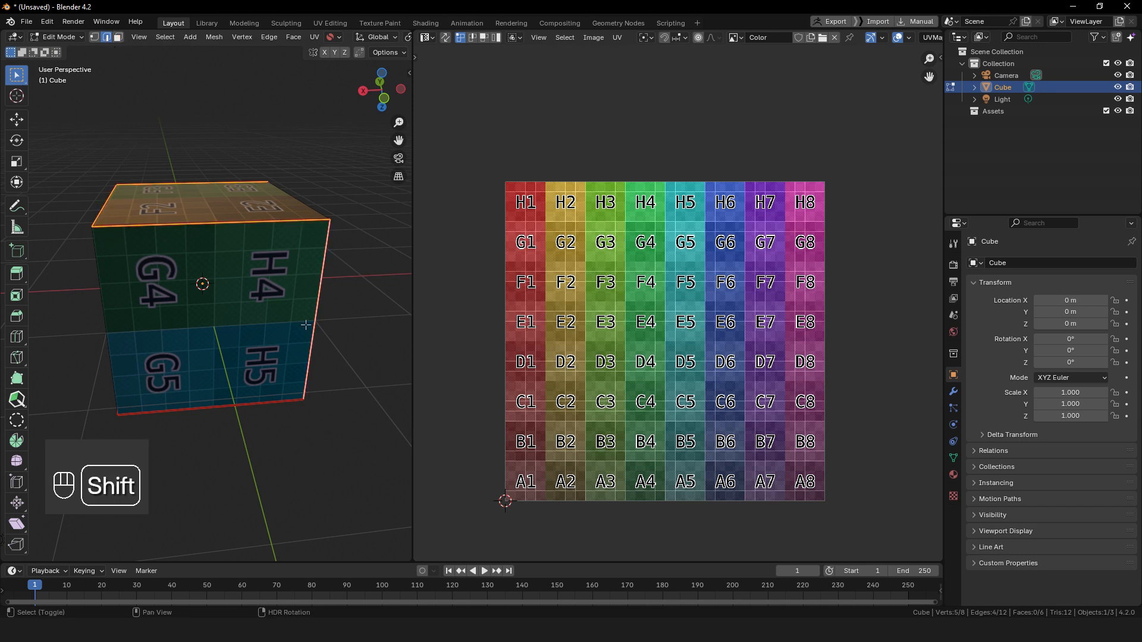
{"action": "left_click", "coordinate": [218, 409], "text": "shift"}
Step: Add the two remaining underside seam edges and the other vertical seam edge, and mark the selection as seams again
{"action": "middle_click_drag", "start_coordinate": [218, 440], "coordinate": [132, 392]}
{"action": "left_click", "coordinate": [126, 409], "text": "shift"}
{"action": "left_click", "coordinate": [282, 415], "text": "shift"}
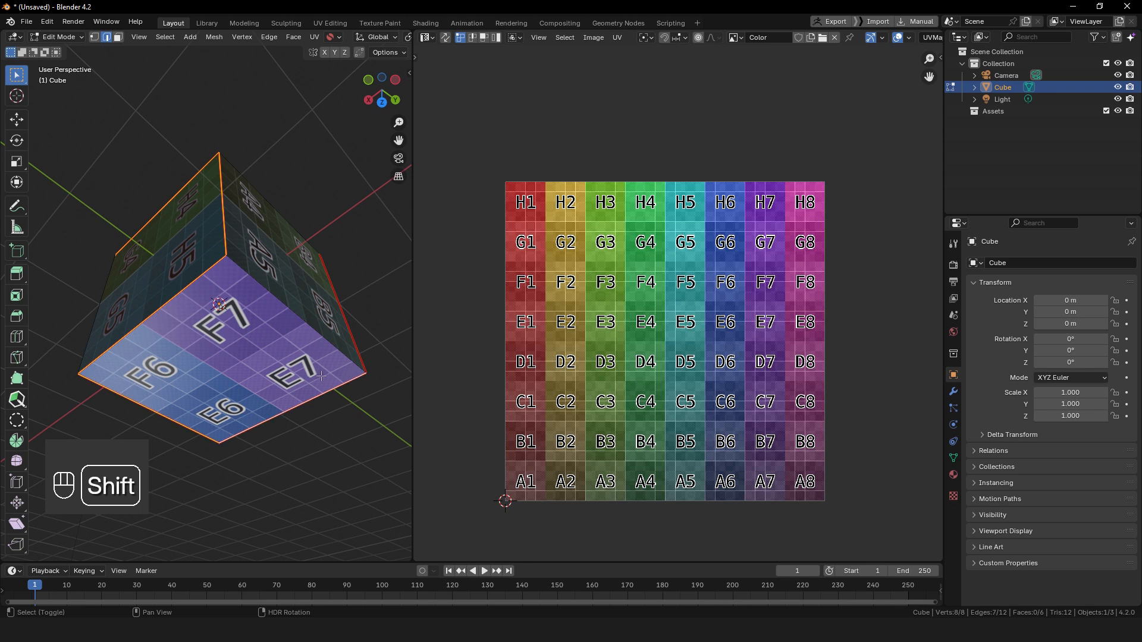
{"action": "middle_click_drag", "start_coordinate": [380, 241], "coordinate": [338, 284]}
{"action": "left_click", "coordinate": [351, 265], "text": "shift"}
{"action": "middle_click_drag", "start_coordinate": [357, 113], "coordinate": [362, 189]}
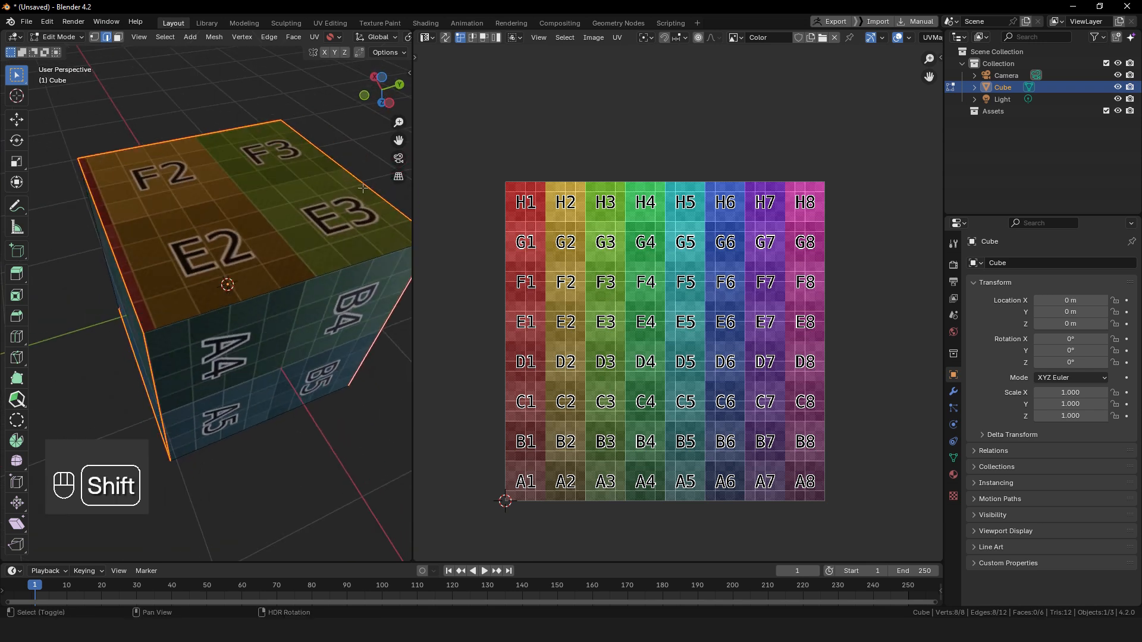
{"action": "left_click_drag", "start_coordinate": [363, 189], "coordinate": [226, 279], "text": "ctrl+alt"}
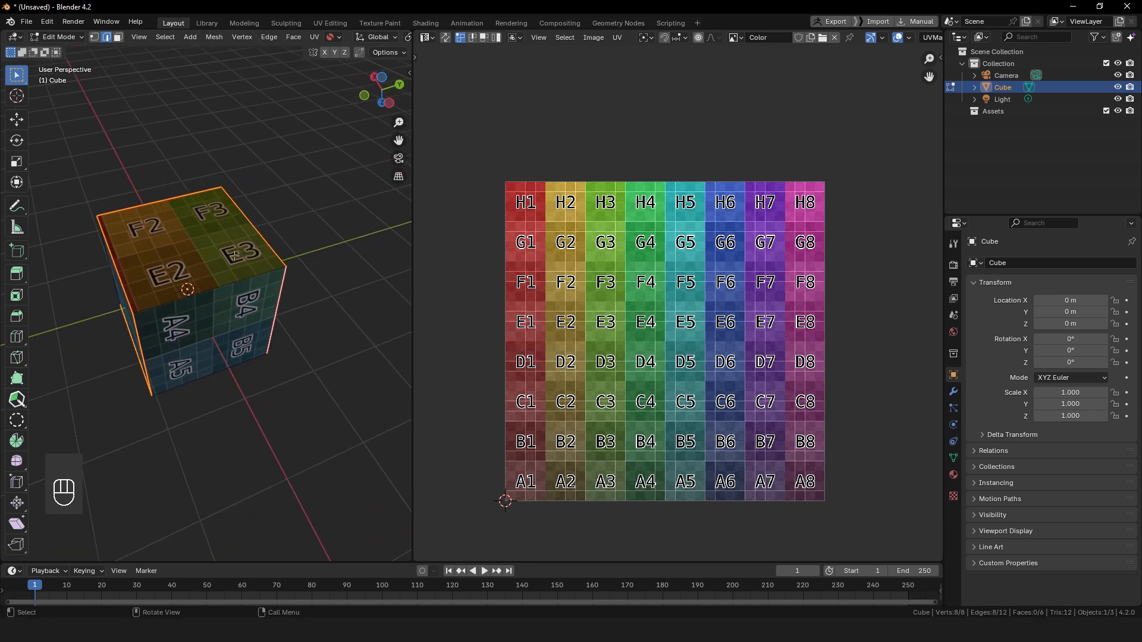
{"action": "key", "text": "ctrl+e"}
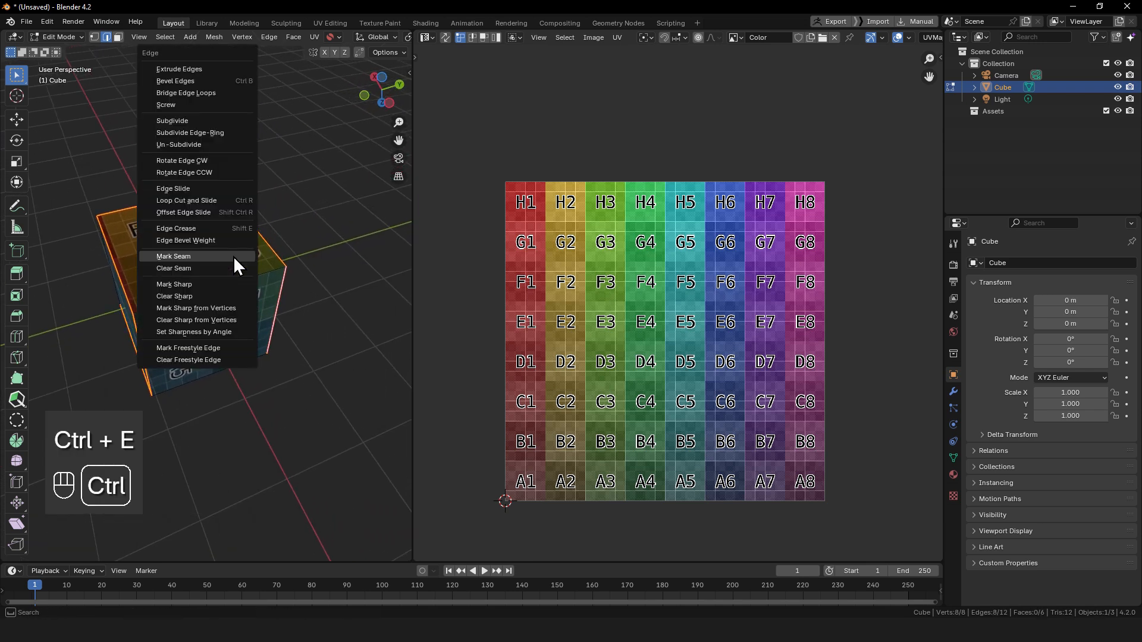
{"action": "left_click", "coordinate": [170, 261]}
{"action": "middle_click_drag", "start_coordinate": [321, 478], "coordinate": [337, 410]}
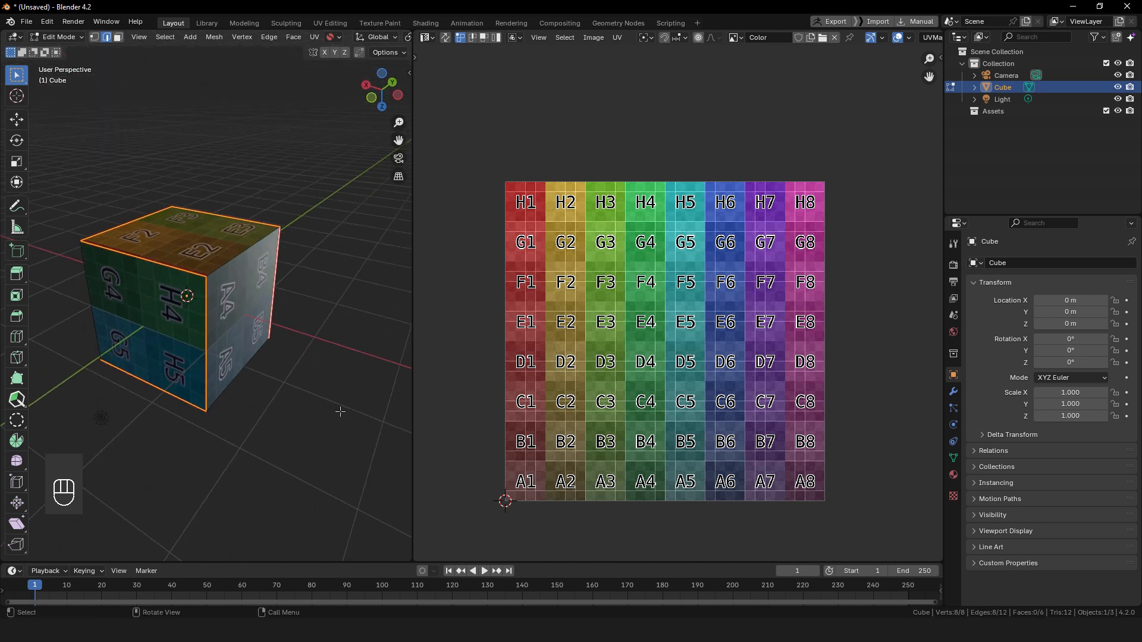
Step: Select the whole cube and unwrap it along the marked seams
{"action": "key", "text": "a"}
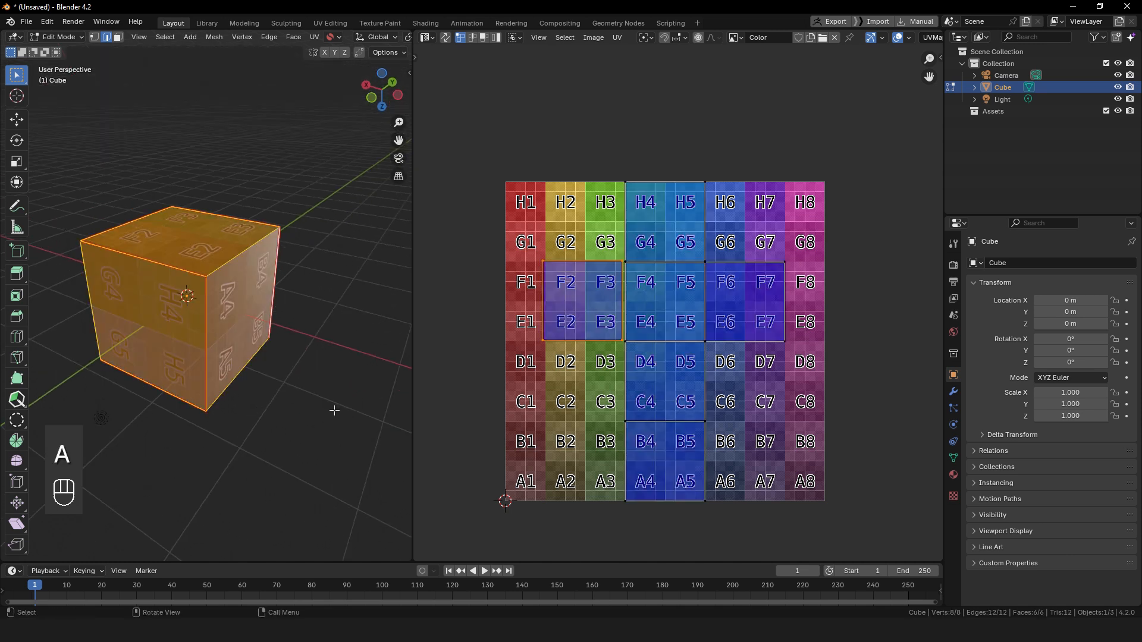
{"action": "key", "text": "u"}
{"action": "left_click", "coordinate": [330, 409]}
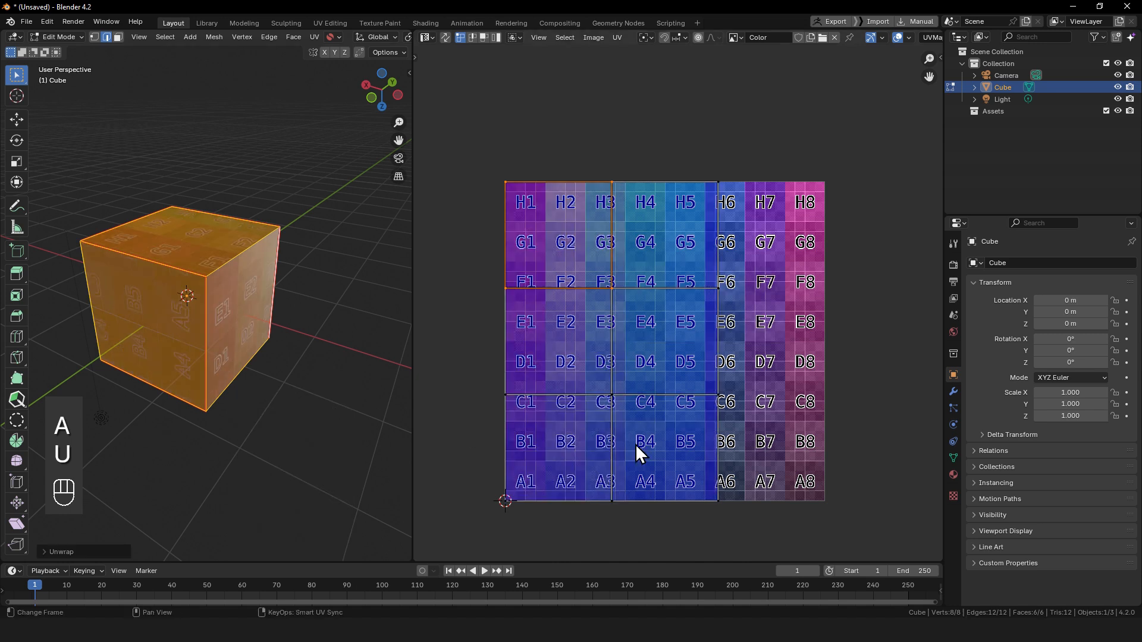
Step: With face selection and UV sync enabled, select the linked island beside columns 1–3 and move it along X to leave a gap
{"action": "left_click", "coordinate": [118, 37]}
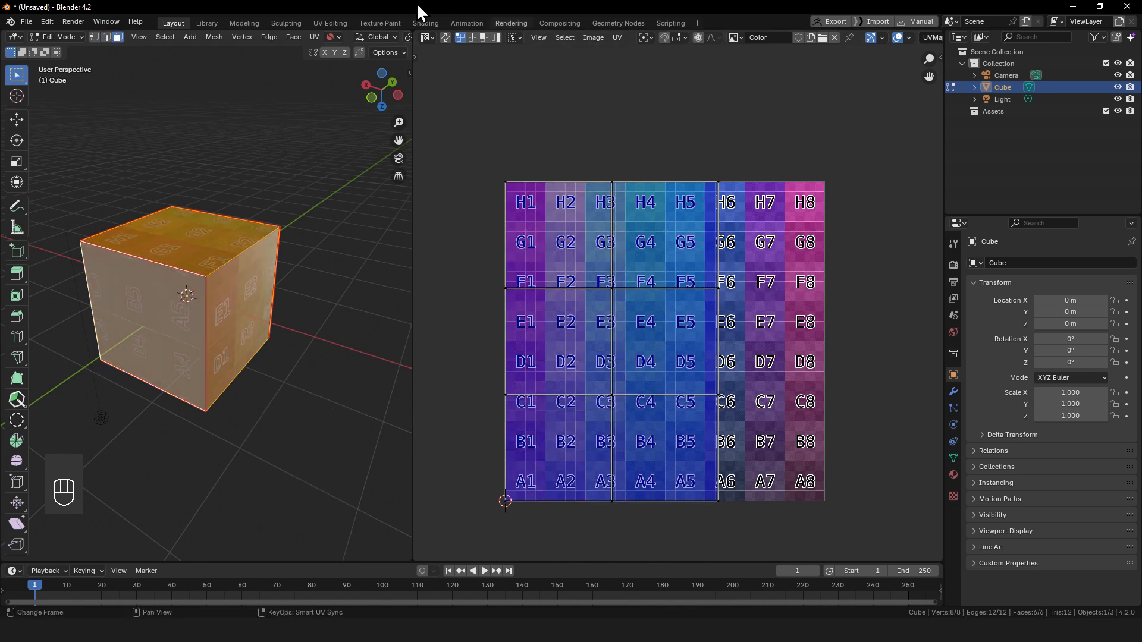
{"action": "left_click", "coordinate": [445, 37]}
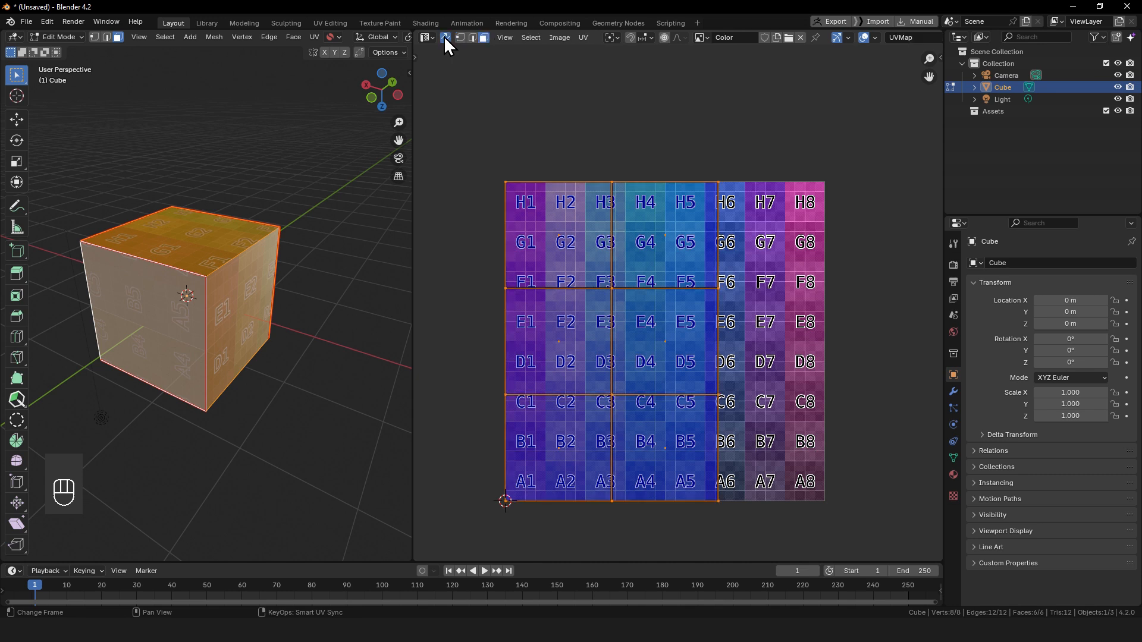
{"action": "left_click", "coordinate": [680, 242]}
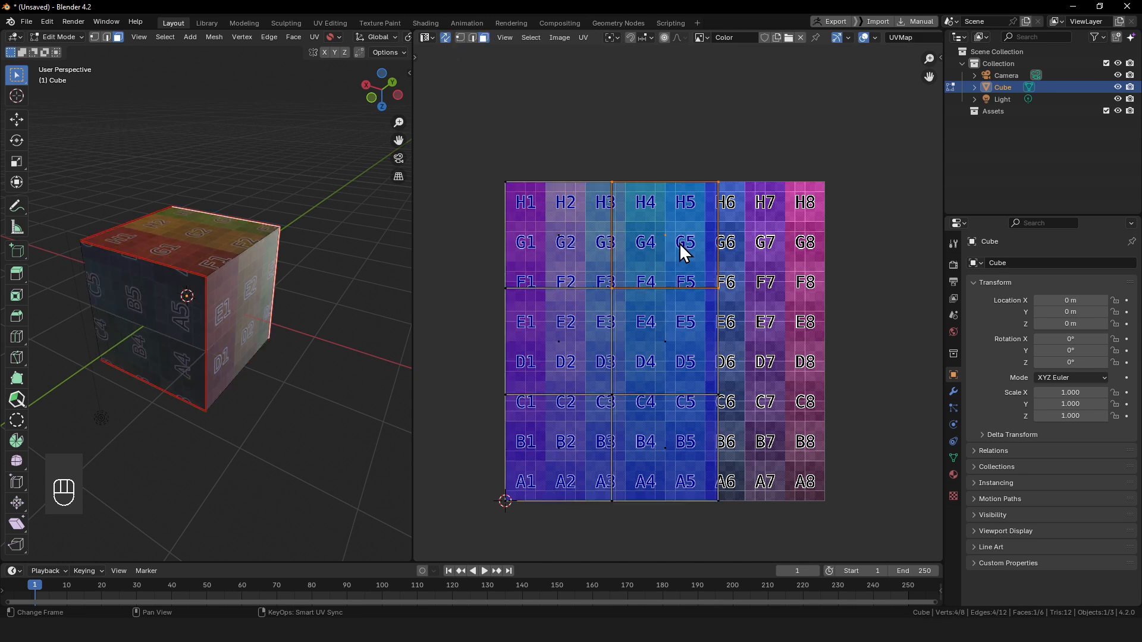
{"action": "key", "text": "ctrl+l"}
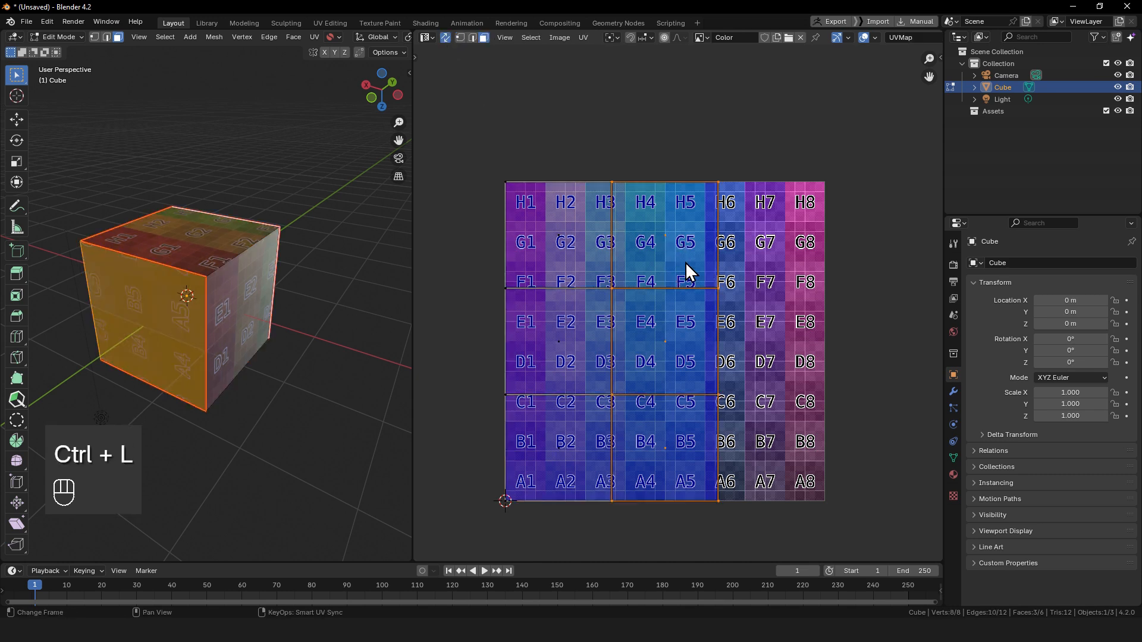
{"action": "key", "text": "g"}
{"action": "key", "text": "x"}
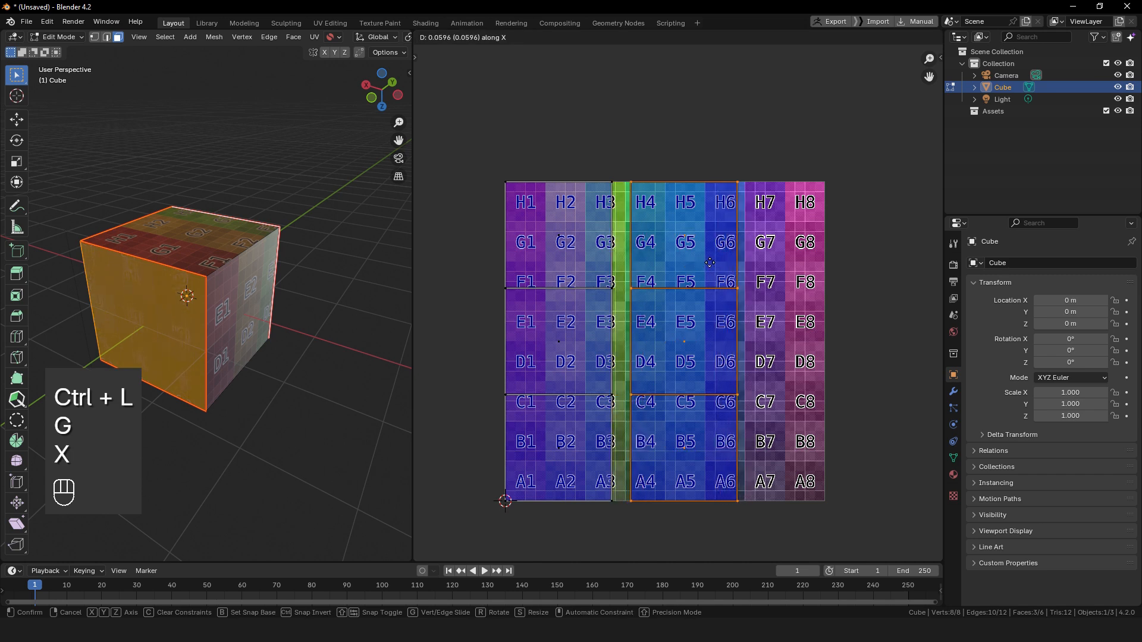
{"action": "left_click", "coordinate": [715, 331]}
{"action": "key", "text": "g"}
{"action": "key", "text": "x"}
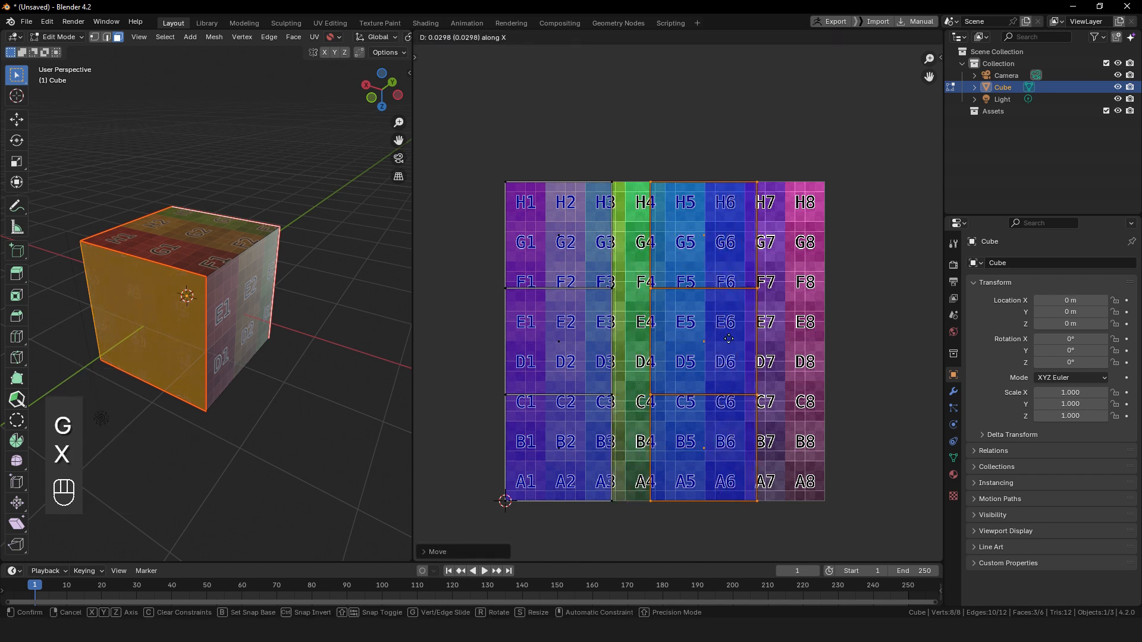
{"action": "left_click", "coordinate": [687, 353]}
Step: Select both UV islands and scale them down slightly to leave a margin inside the texture
{"action": "key", "text": "a"}
{"action": "key", "text": "s"}
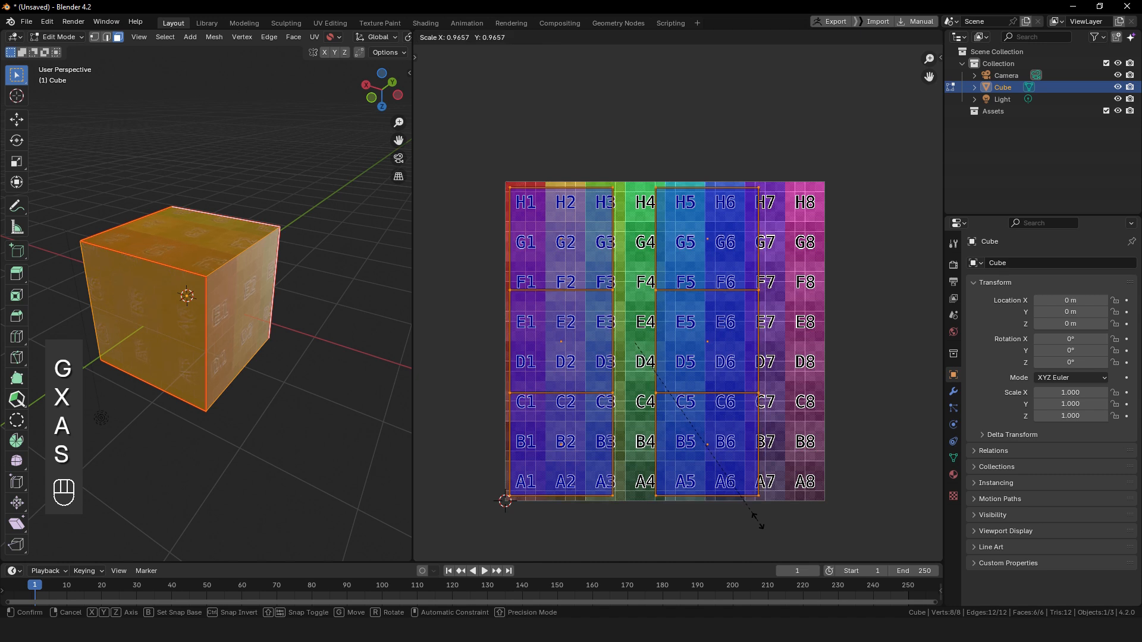
{"action": "left_click", "coordinate": [746, 504]}
Step: Select the whole linked island over columns 5 and 6 and nudge it slightly along X
{"action": "left_click", "coordinate": [716, 346]}
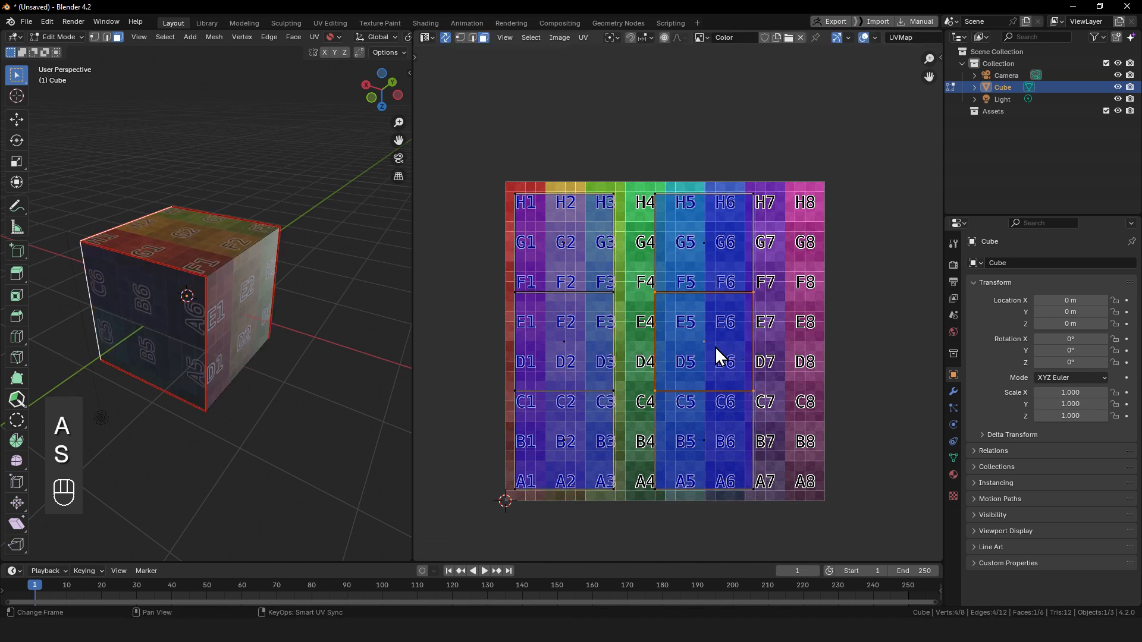
{"action": "key", "text": "ctrl+l"}
{"action": "key", "text": "g"}
{"action": "key", "text": "x"}
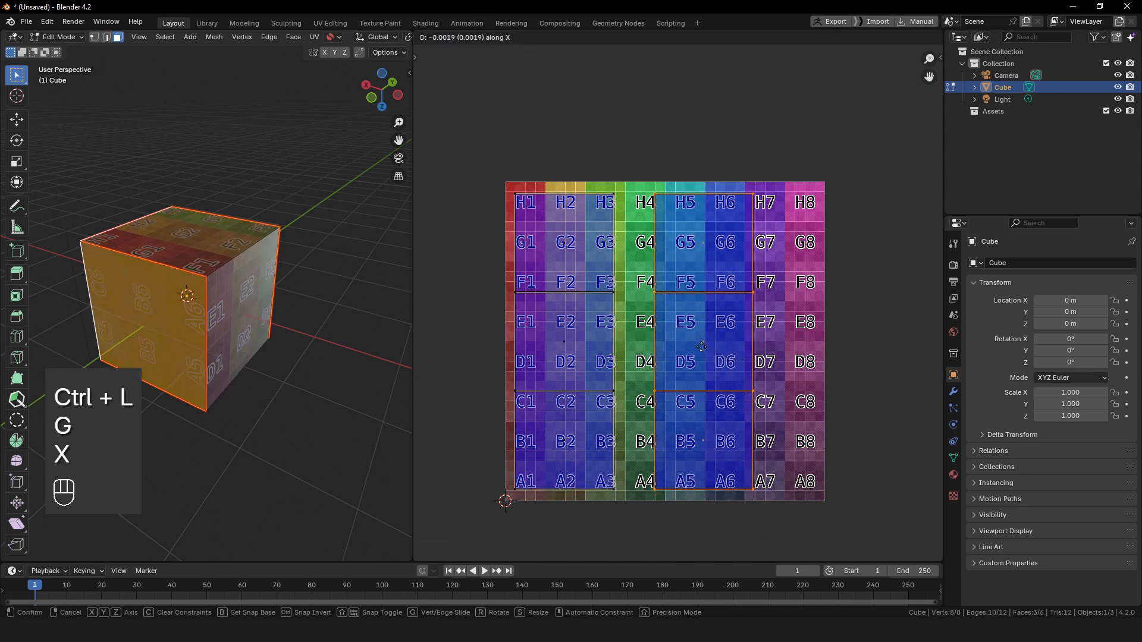
{"action": "left_click", "coordinate": [703, 346]}
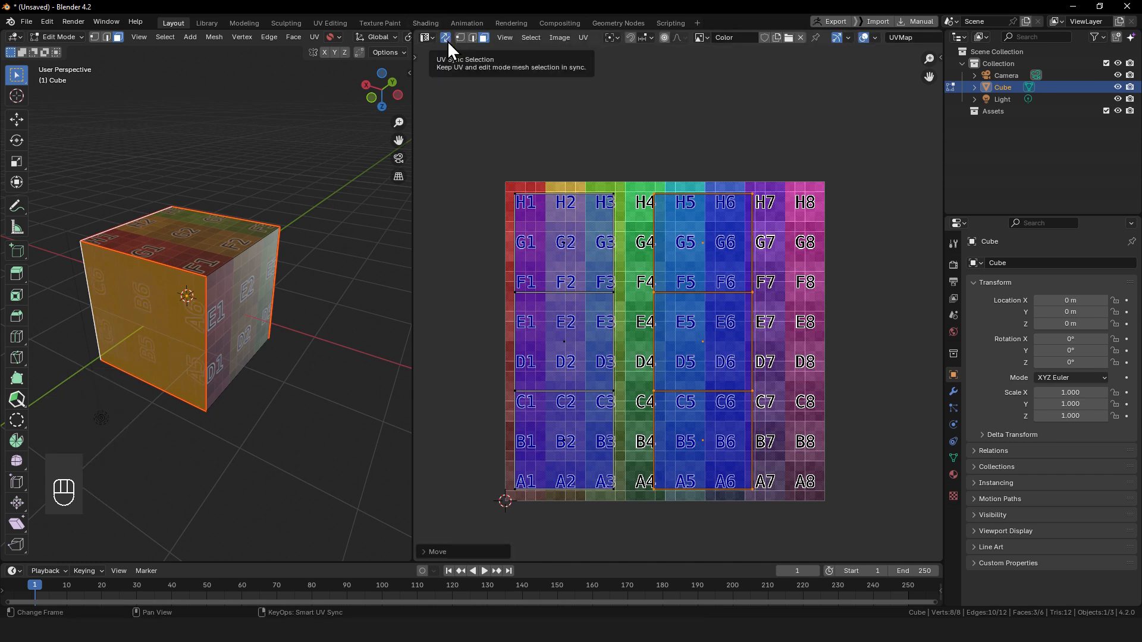
Step: Try to move only the middle face of the island over tiles D5 to E6
{"action": "left_click", "coordinate": [700, 322]}
{"action": "key", "text": "g"}
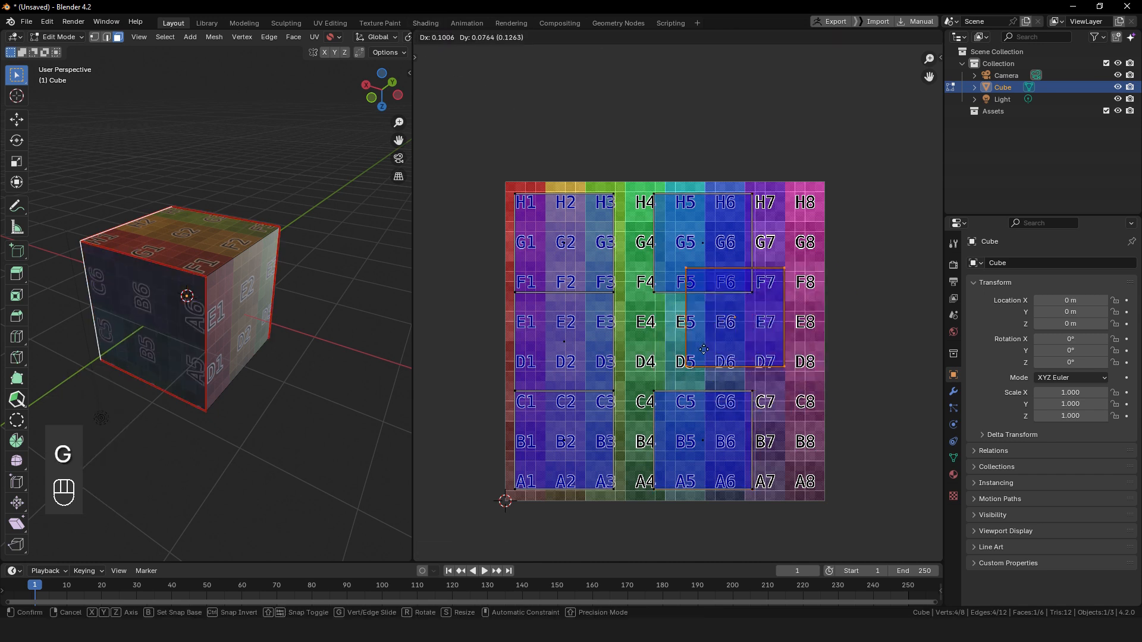
{"action": "right_click", "coordinate": [832, 306]}
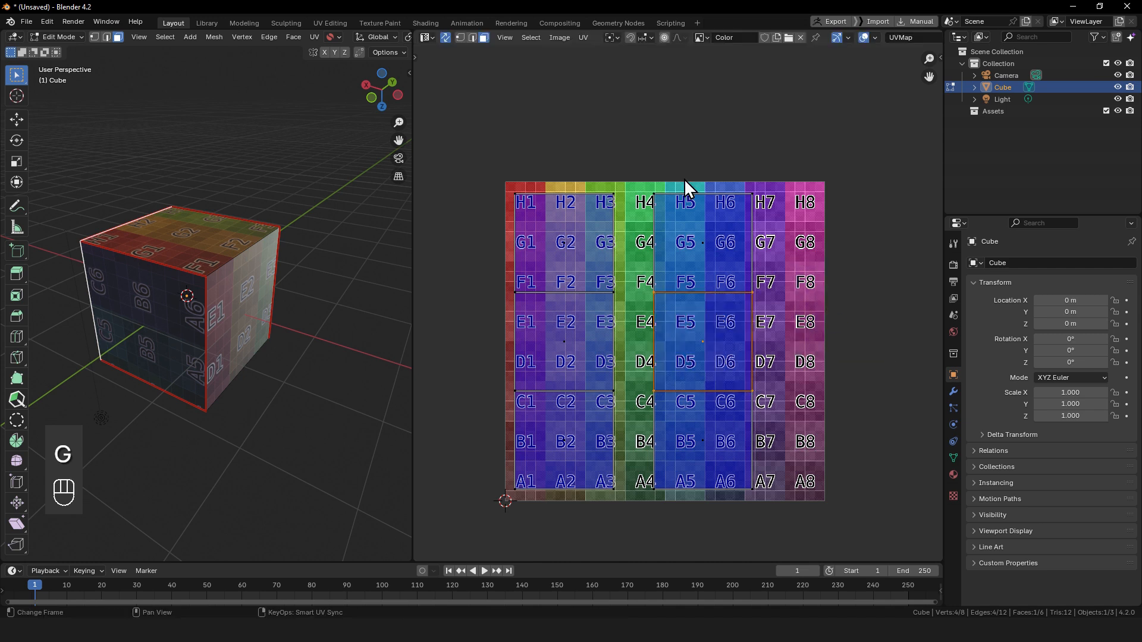
Step: Turn off UV sync selection, select all of the cube's faces, and set the UV selection mode to island
{"action": "left_click", "coordinate": [446, 36]}
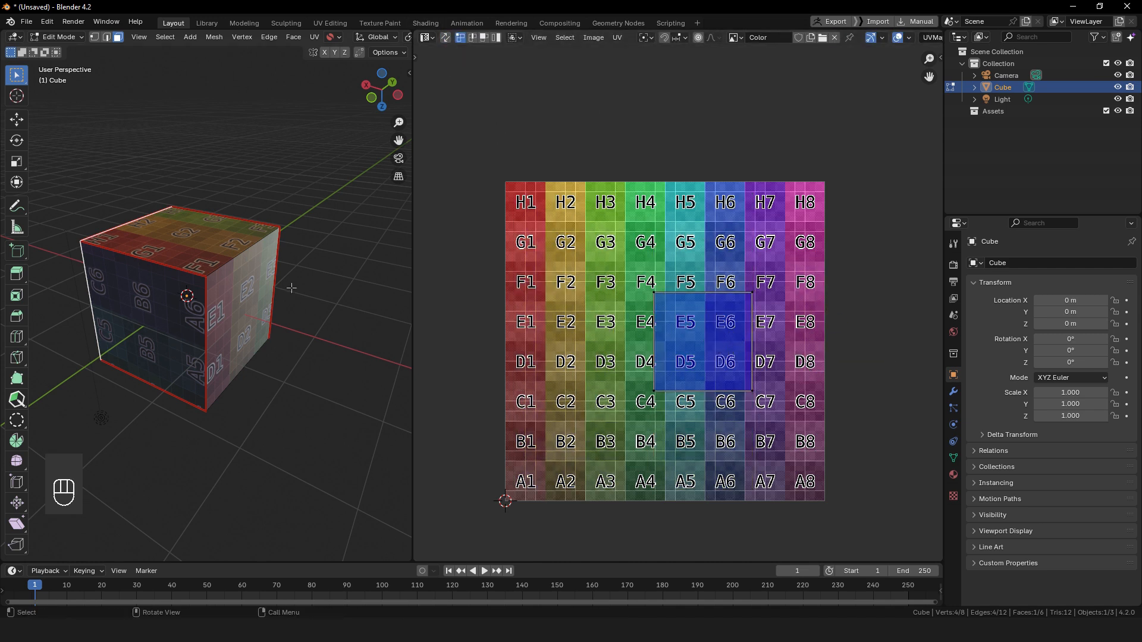
{"action": "key", "text": "a"}
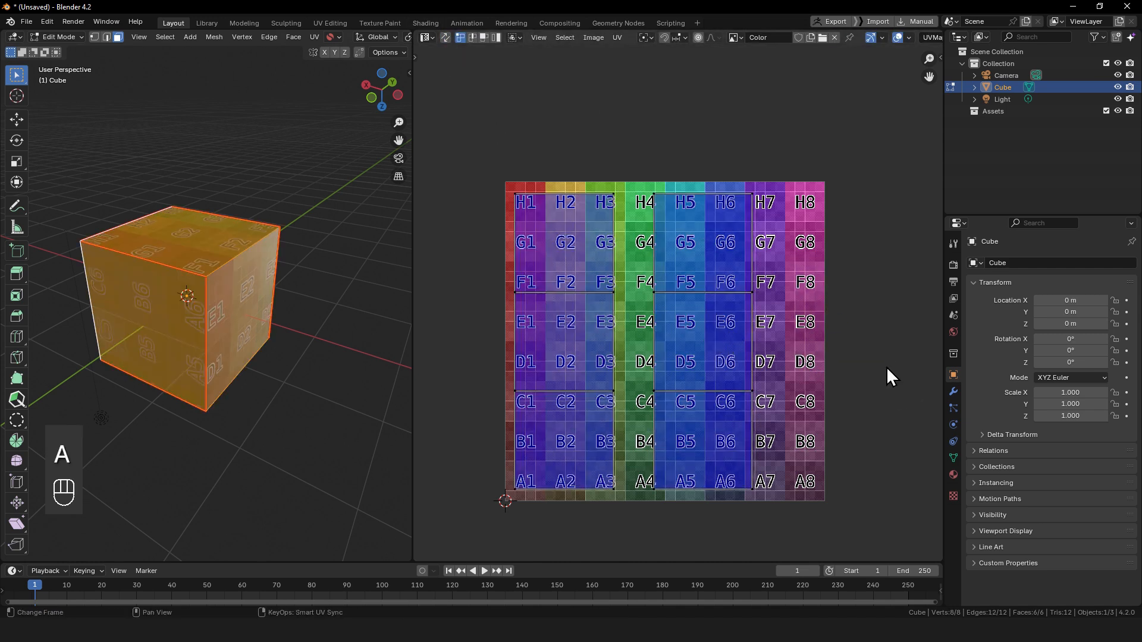
{"action": "left_click", "coordinate": [496, 39]}
Step: Try to move the entire island over columns 5 and 6 in island selection mode
{"action": "left_click", "coordinate": [709, 344]}
{"action": "key", "text": "g"}
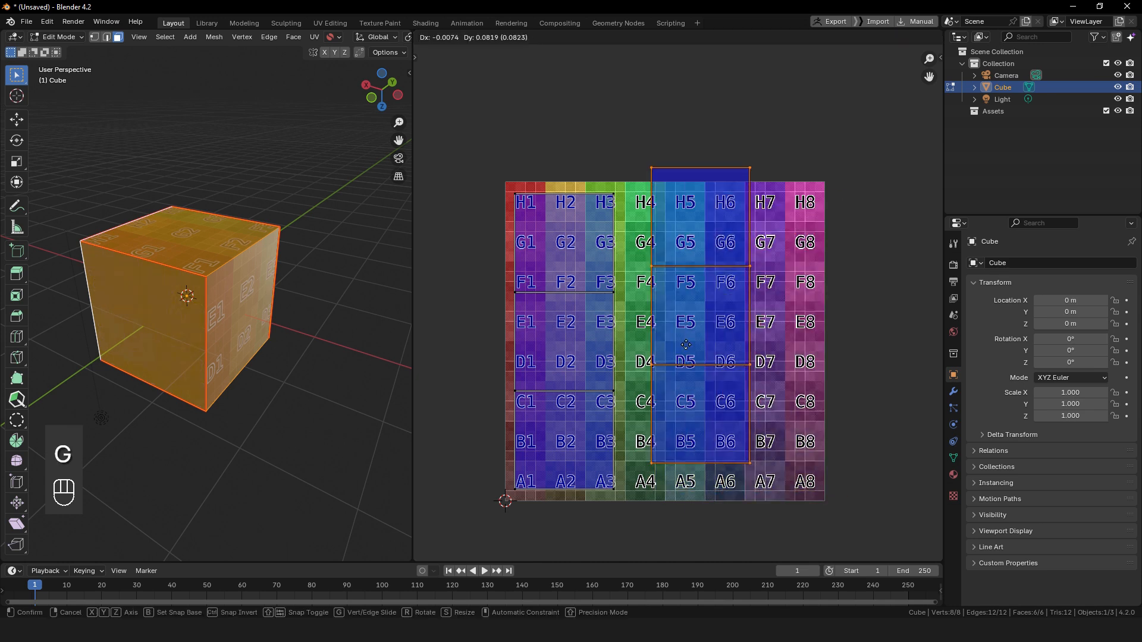
{"action": "key", "text": "Escape"}
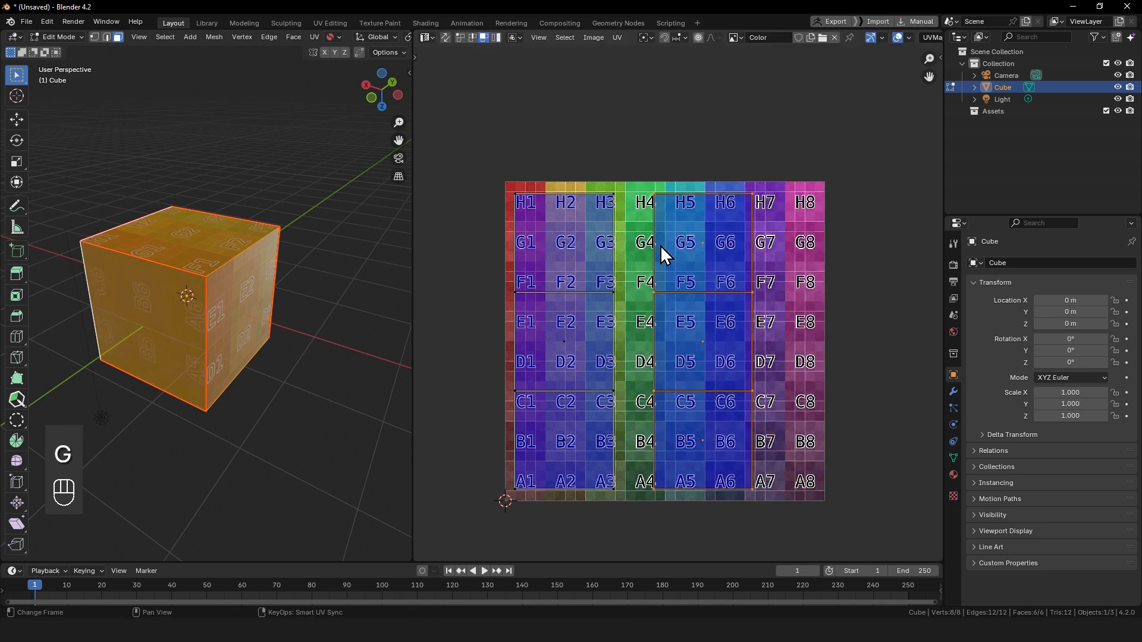
Step: Try to move the middle face of each island in UV face selection mode, and return to island selection mode
{"action": "key", "text": "g"}
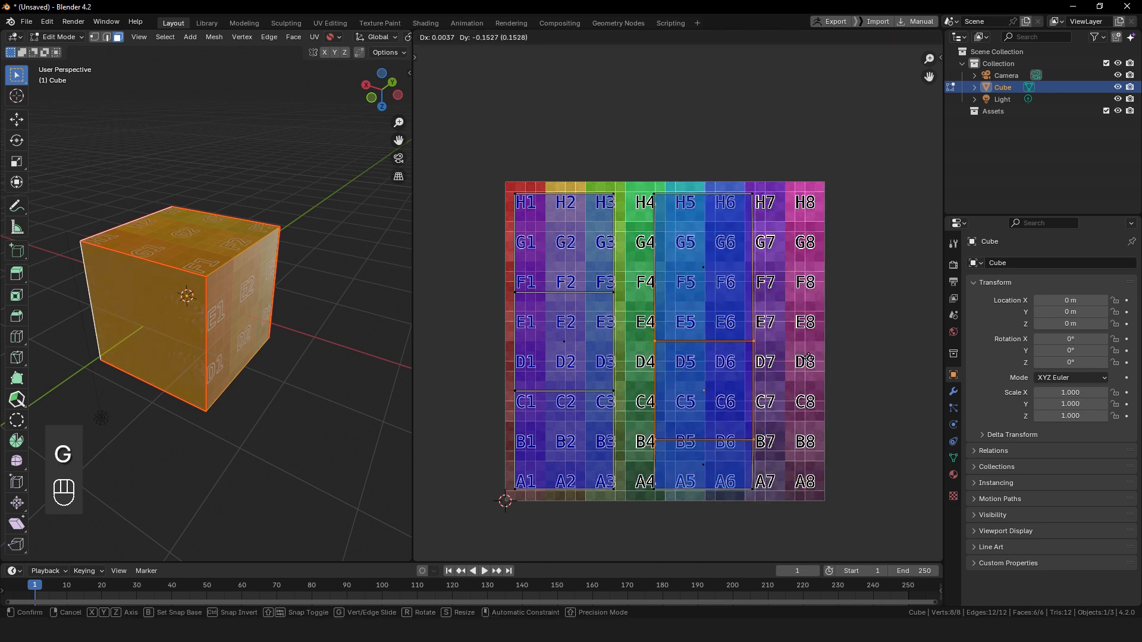
{"action": "key", "text": "Escape"}
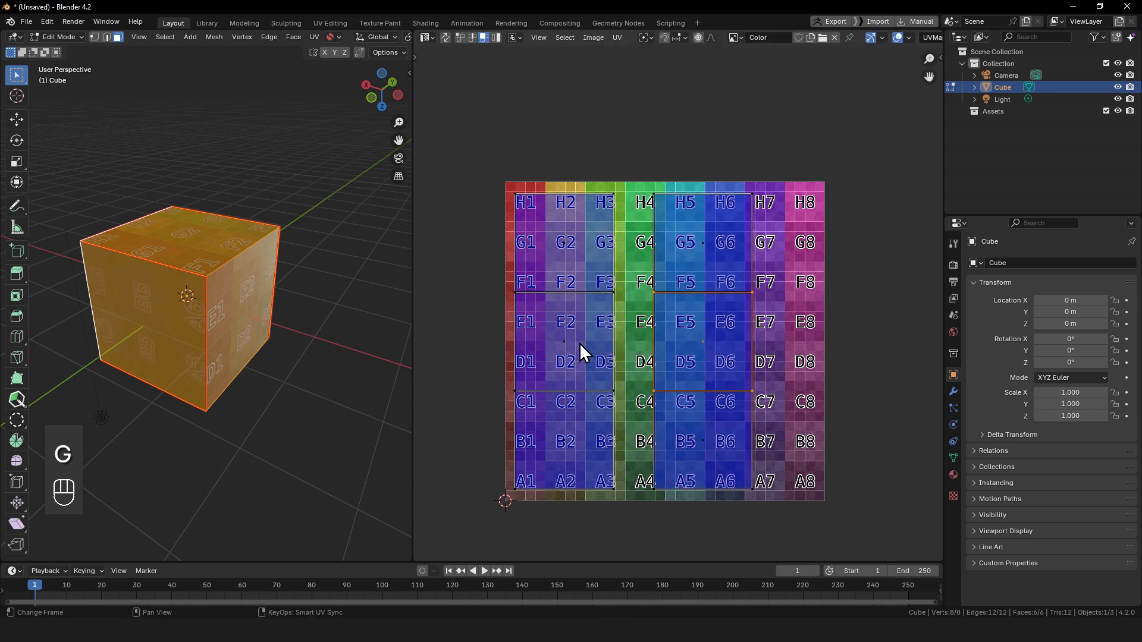
{"action": "left_click", "coordinate": [579, 342]}
{"action": "key", "text": "g"}
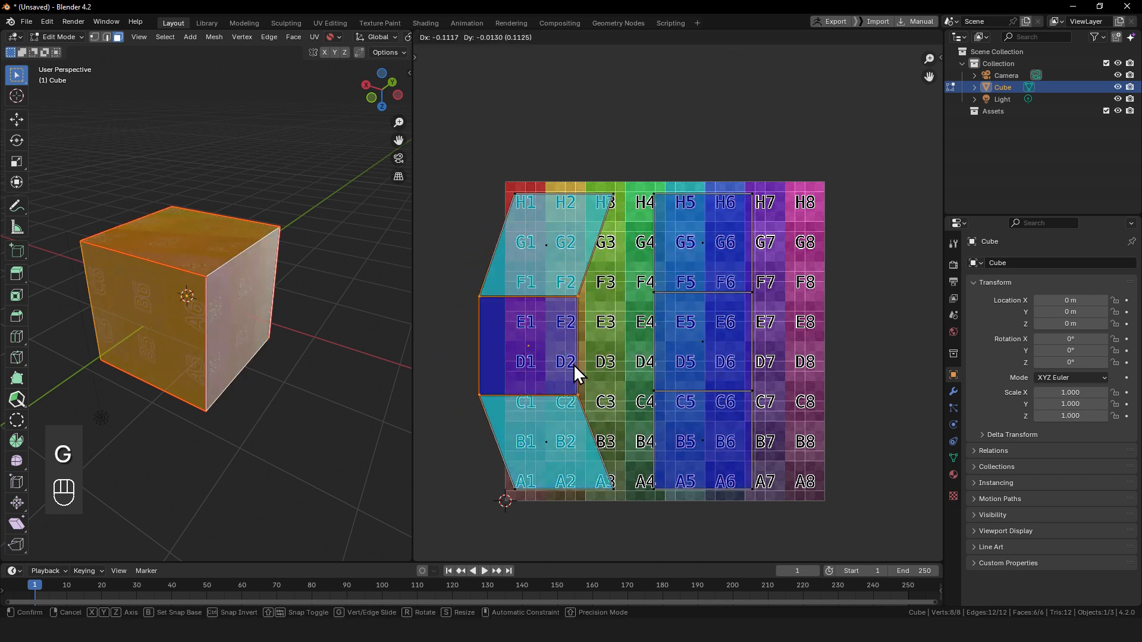
{"action": "key", "text": "Escape"}
{"action": "left_click", "coordinate": [496, 38]}
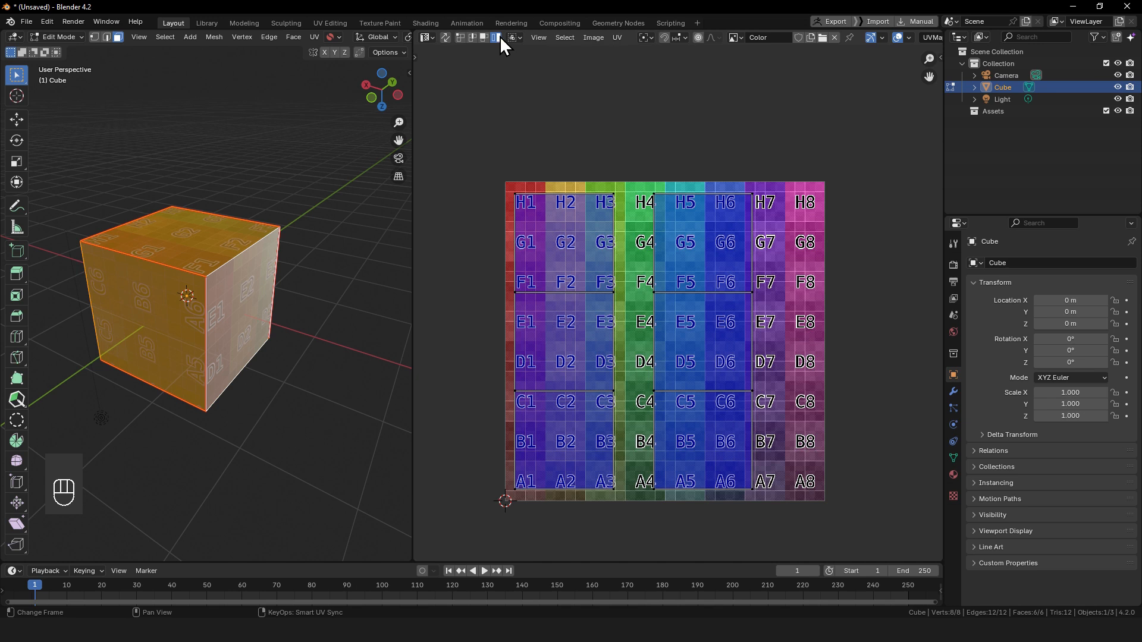
Step: Move the island over columns 5 and 6 slightly up and toward column 7, and select the island over columns 1 to 3
{"action": "left_click", "coordinate": [703, 352]}
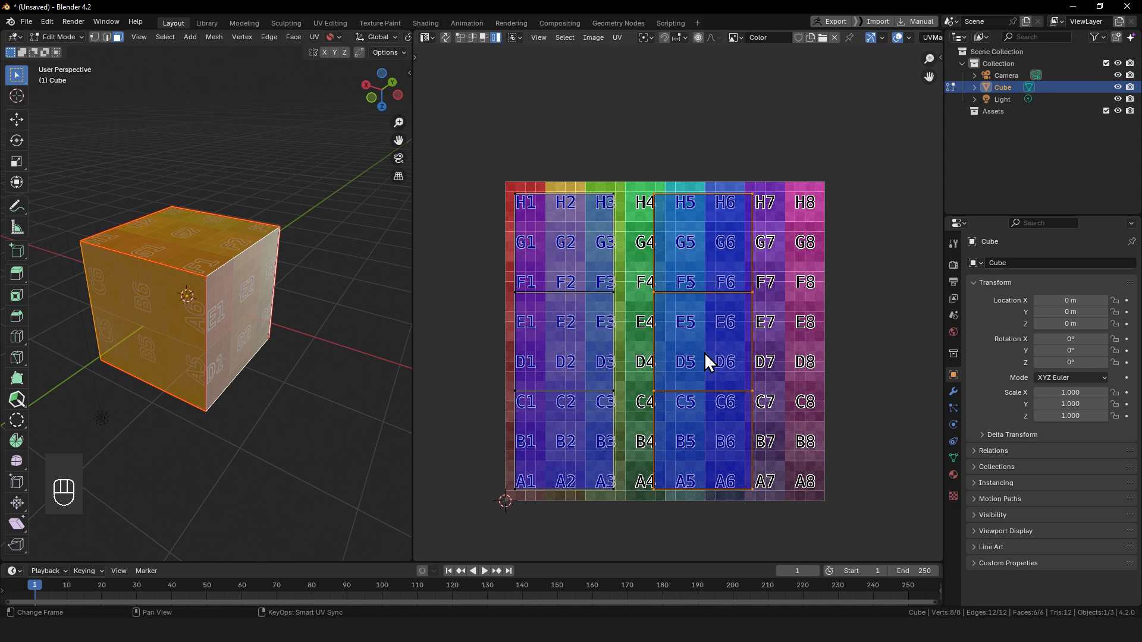
{"action": "key", "text": "g"}
{"action": "left_click", "coordinate": [714, 347]}
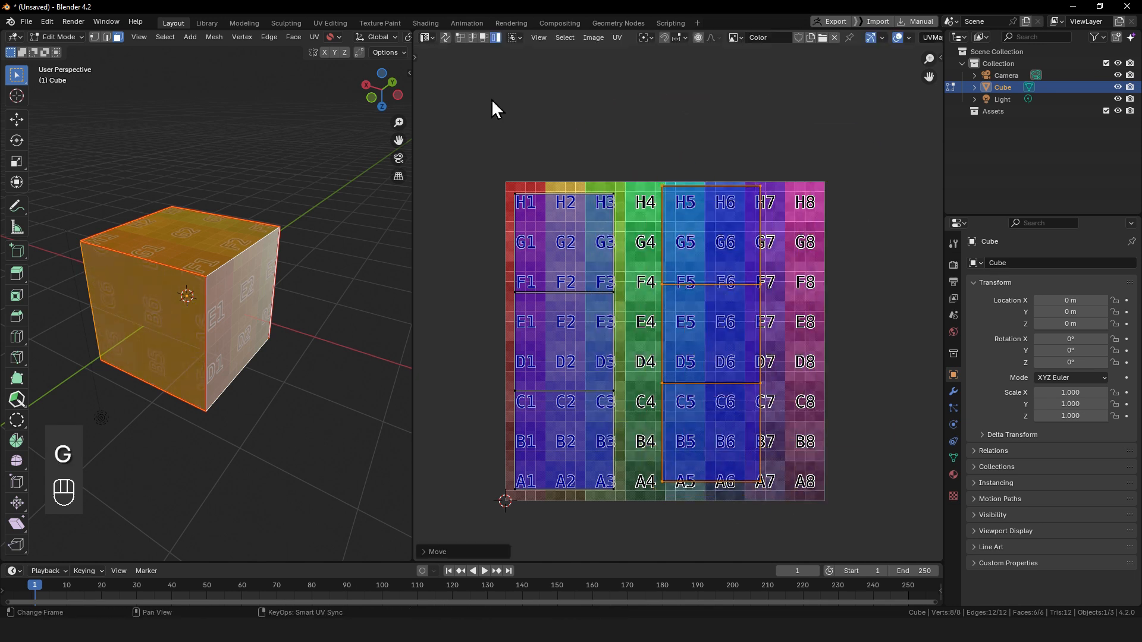
{"action": "left_click", "coordinate": [572, 301]}
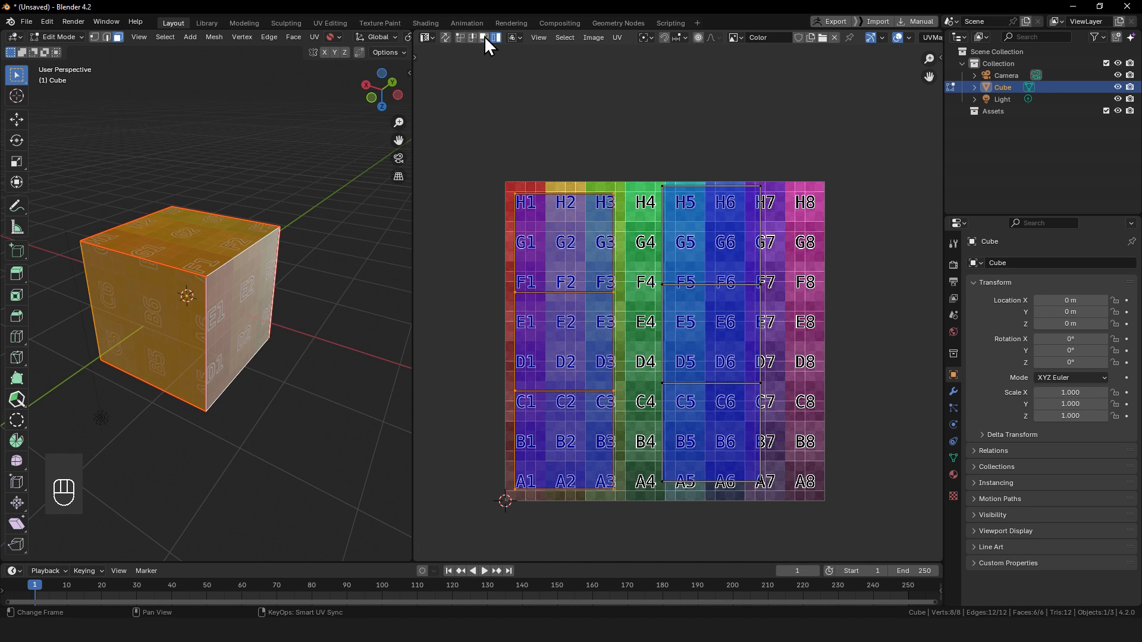
Step: Try to move a single corner vertex on the column 3 side of the first island in UV vertex selection mode
{"action": "left_click", "coordinate": [461, 36]}
{"action": "left_click", "coordinate": [617, 287]}
{"action": "key", "text": "g"}
{"action": "right_click", "coordinate": [595, 286]}
Step: Try to move the edge beside tile E3 in UV edge selection mode, and return to island selection mode
{"action": "left_click", "coordinate": [470, 37]}
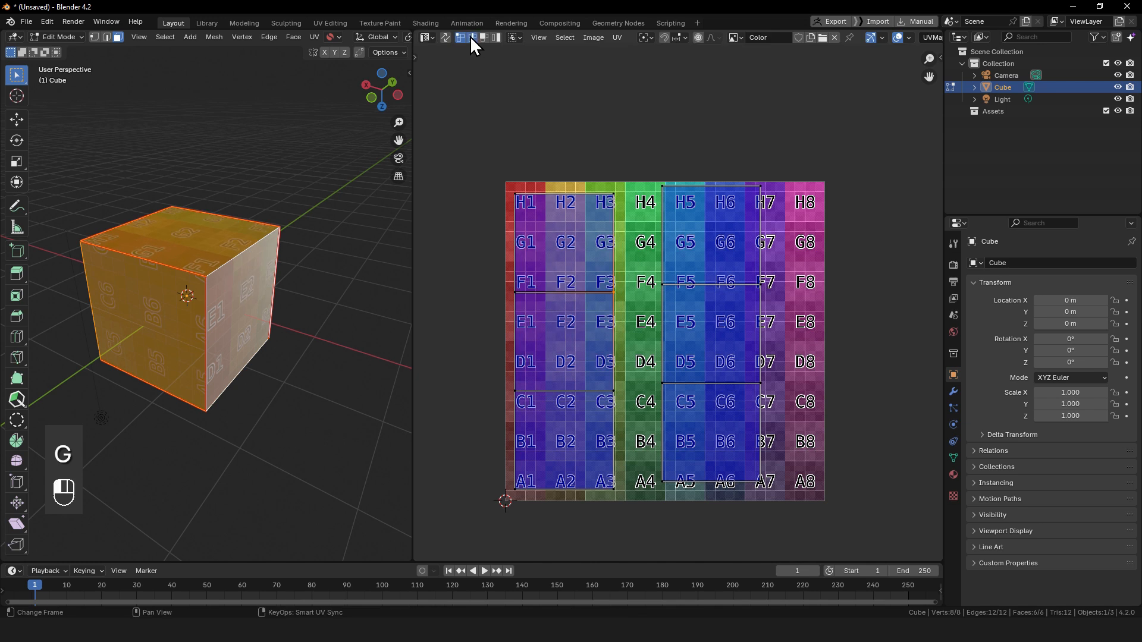
{"action": "left_click", "coordinate": [616, 316]}
{"action": "key", "text": "g"}
{"action": "right_click", "coordinate": [640, 324]}
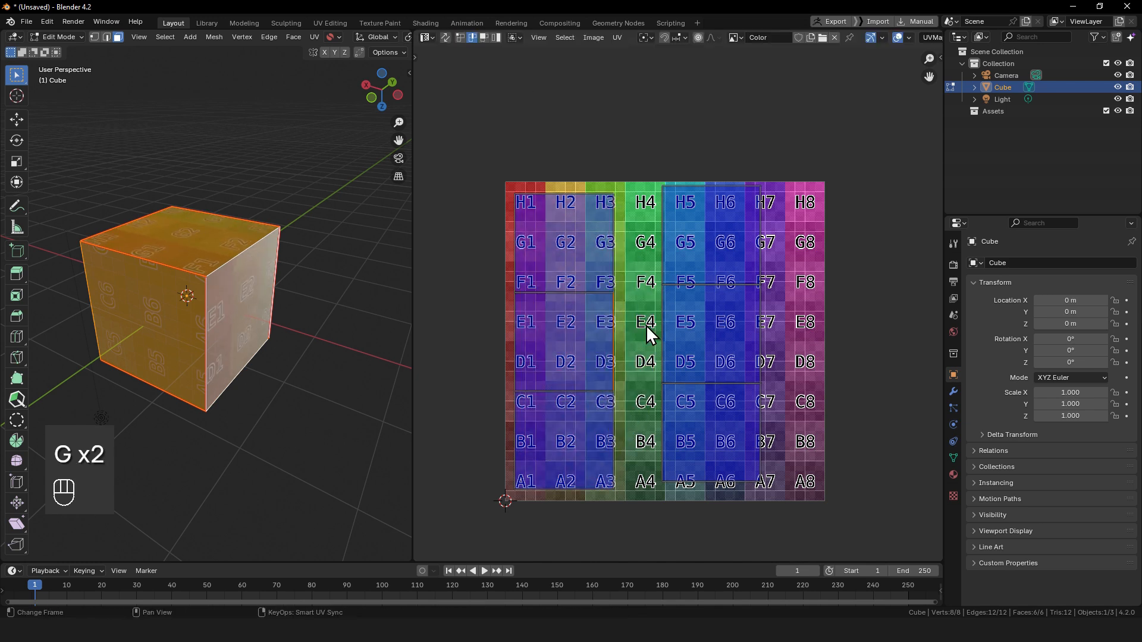
{"action": "left_click", "coordinate": [497, 37]}
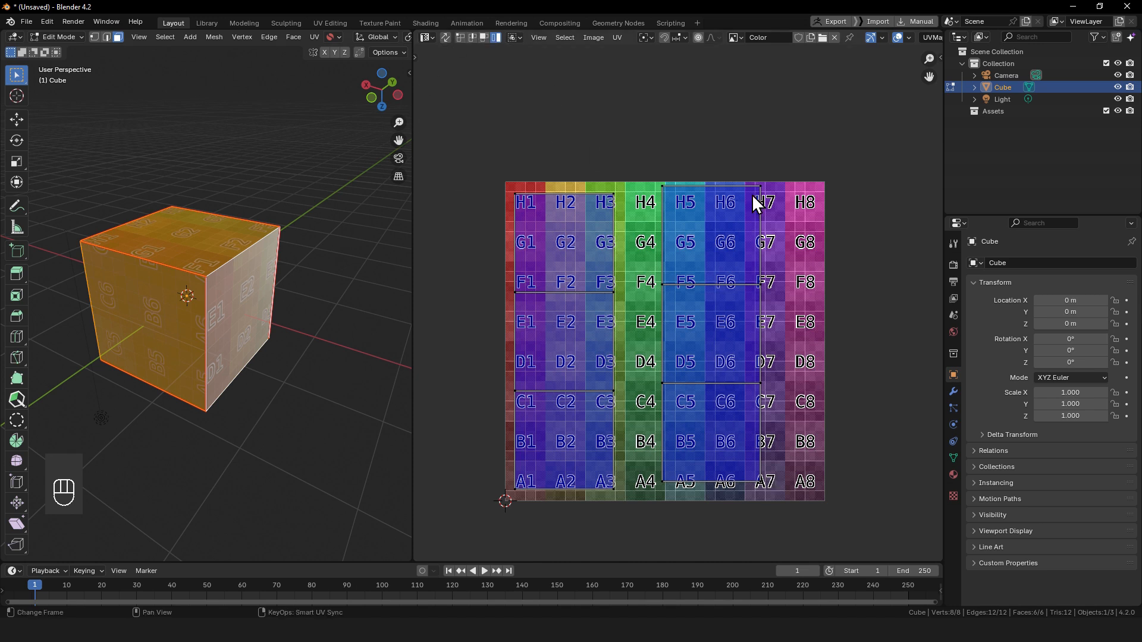
Step: Move the island over columns 5 and 6 so that it covers columns 4 to 6
{"action": "left_click", "coordinate": [730, 238]}
{"action": "key", "text": "g"}
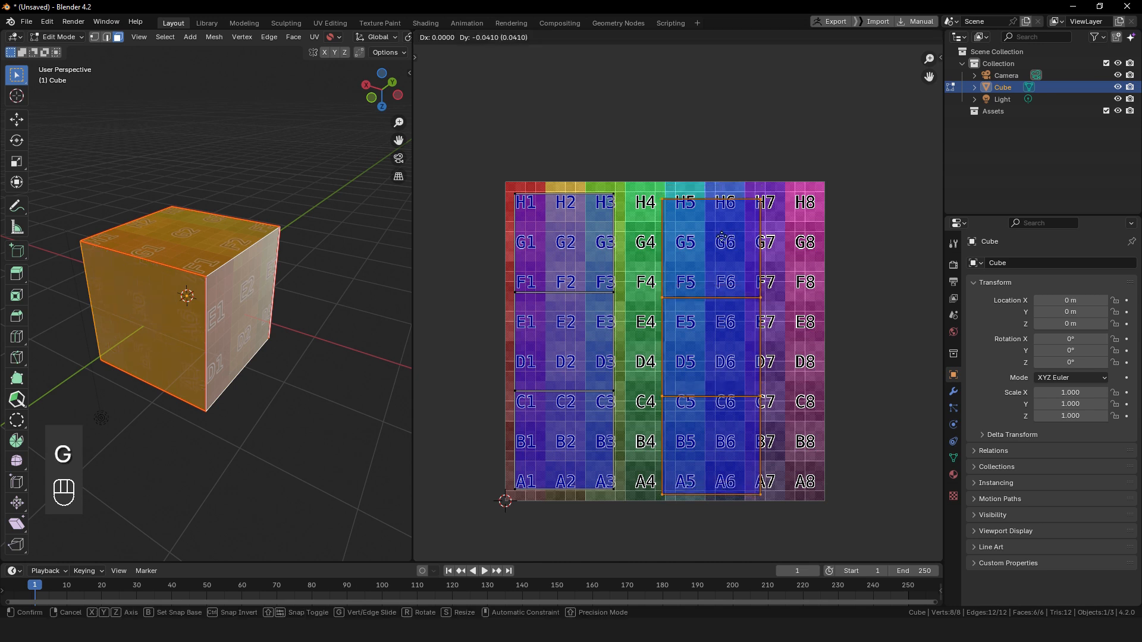
{"action": "left_click", "coordinate": [702, 235]}
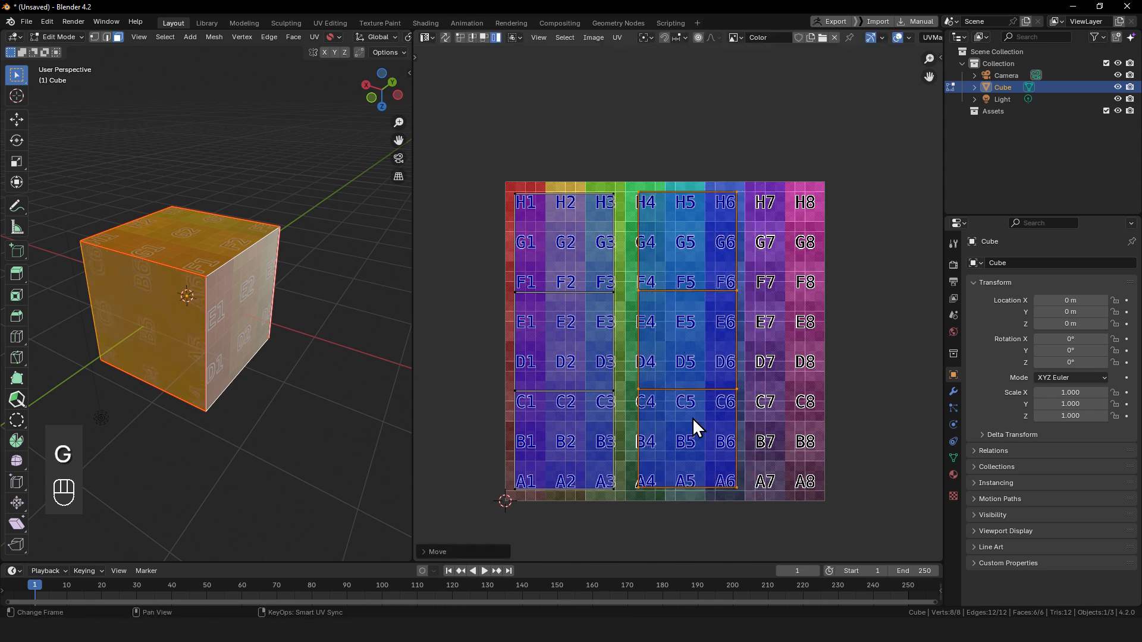
Step: Deselect all of the cube's faces and switch the cube to Texture Paint mode
{"action": "middle_click_drag", "start_coordinate": [239, 355], "coordinate": [246, 329]}
{"action": "key", "text": "alt+a"}
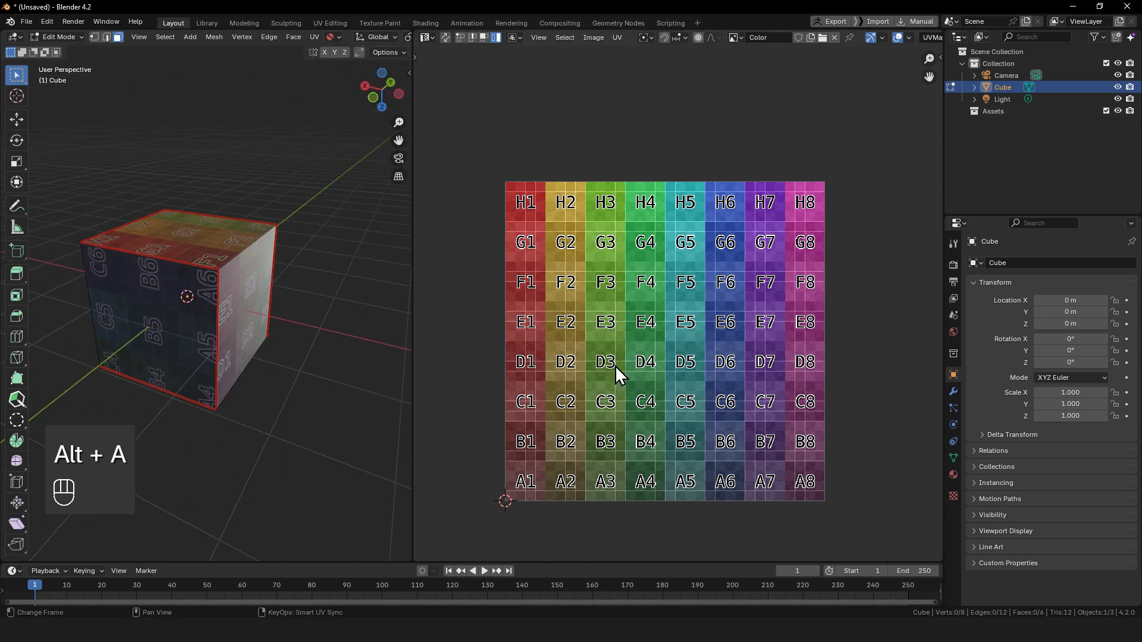
{"action": "key", "text": "Tab"}
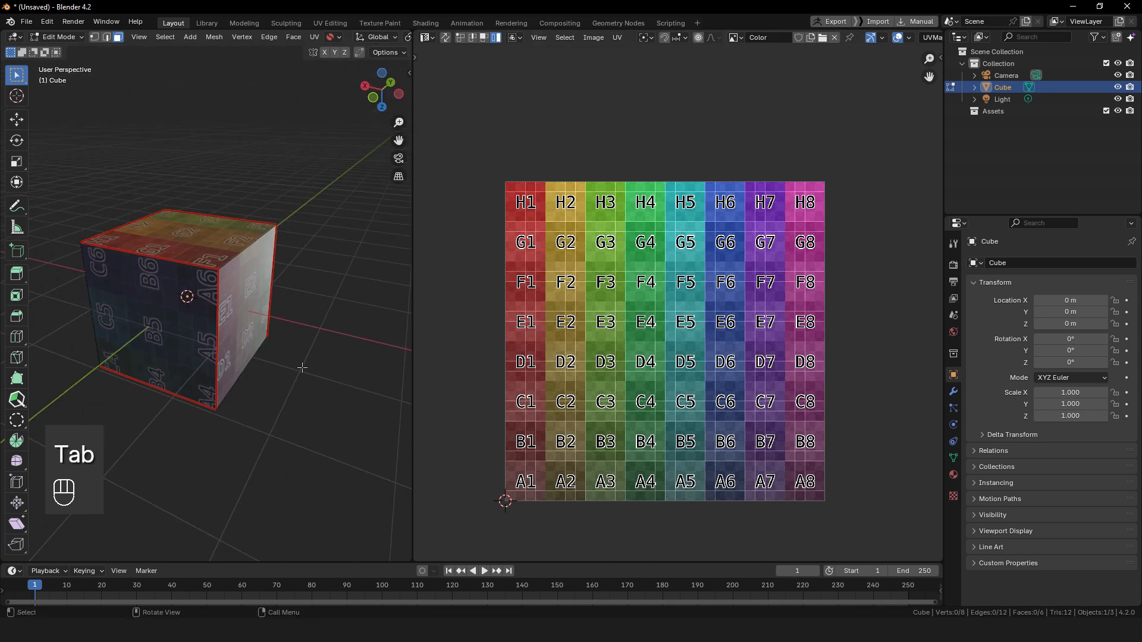
{"action": "key", "text": "Tab"}
{"action": "left_click", "coordinate": [71, 34]}
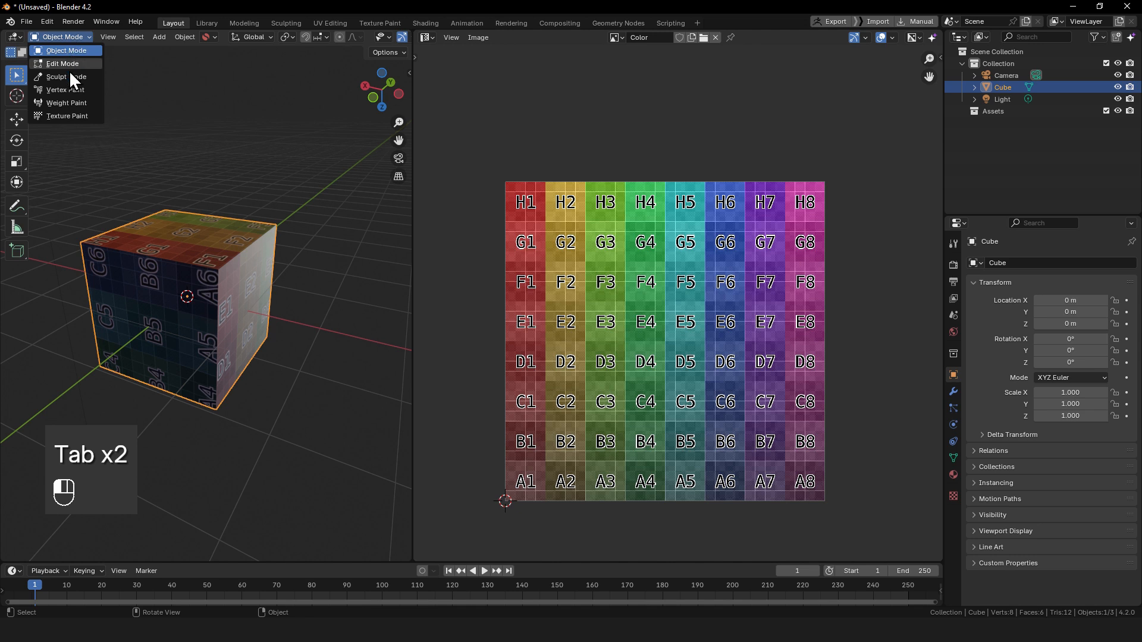
{"action": "left_click", "coordinate": [75, 117]}
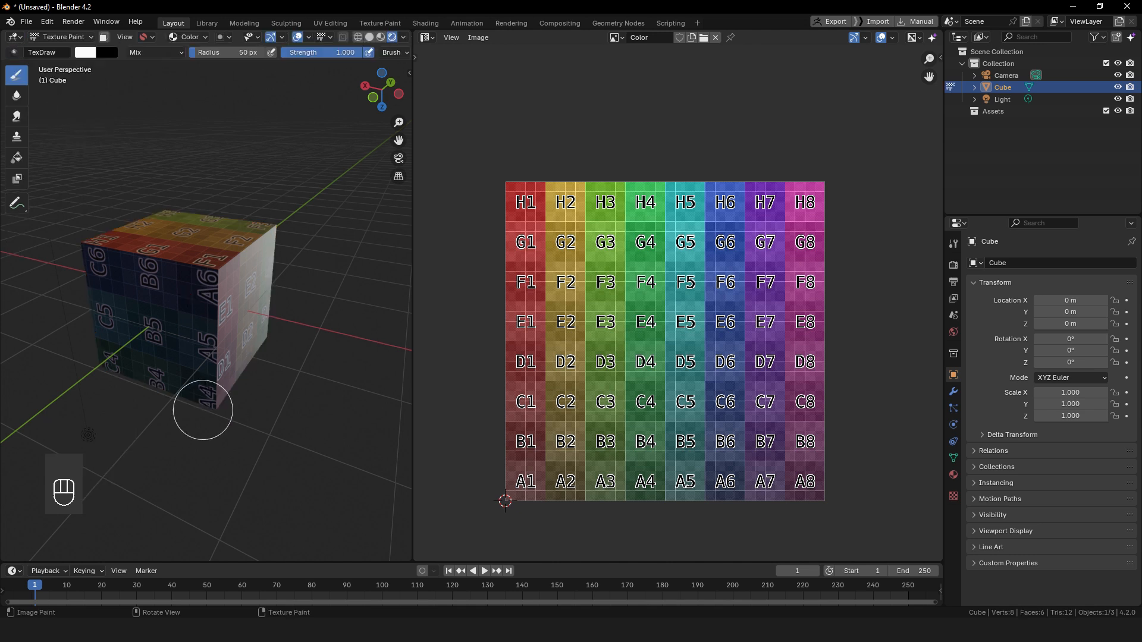
Step: Show the Draw brush's tool settings in the sidebar and widen the 3D viewport
{"action": "key", "text": "n"}
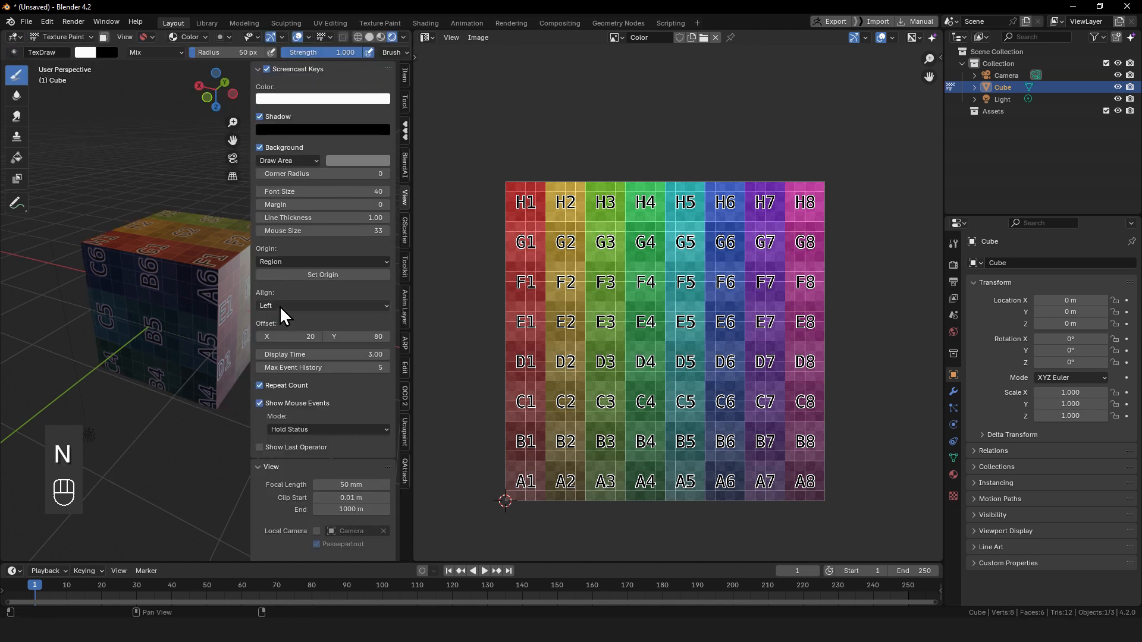
{"action": "left_click", "coordinate": [405, 71]}
{"action": "left_click", "coordinate": [404, 98]}
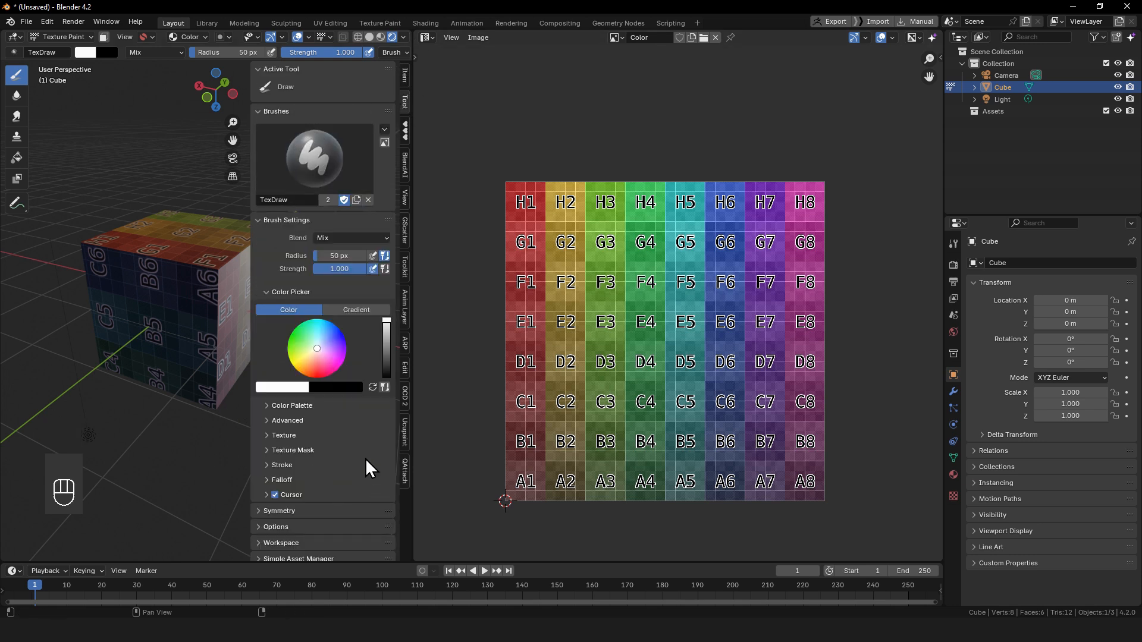
{"action": "left_click_drag", "start_coordinate": [412, 446], "coordinate": [574, 452]}
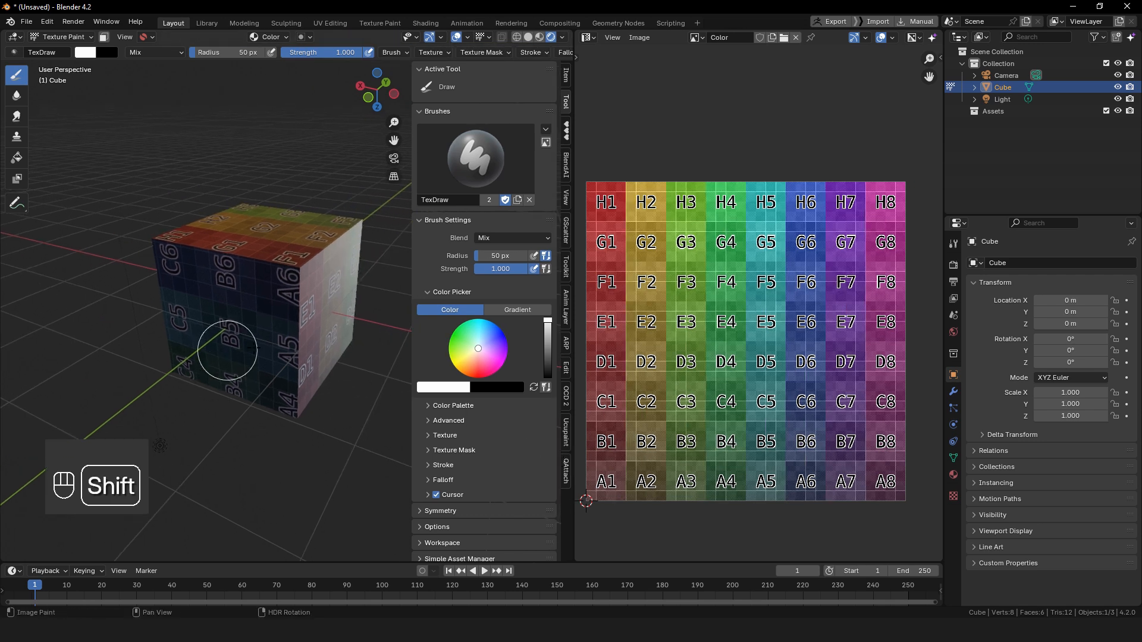
Step: Set the brush to a very light cyan-white and paint one dab on the cube's side face around tile B5
{"action": "middle_click_drag", "start_coordinate": [256, 350], "coordinate": [229, 348], "text": "shift"}
{"action": "mouse_move", "coordinate": [477, 370]}
{"action": "left_mouse_down"}
{"action": "mouse_move", "coordinate": [494, 356]}
{"action": "mouse_move", "coordinate": [478, 347]}
{"action": "left_mouse_up"}
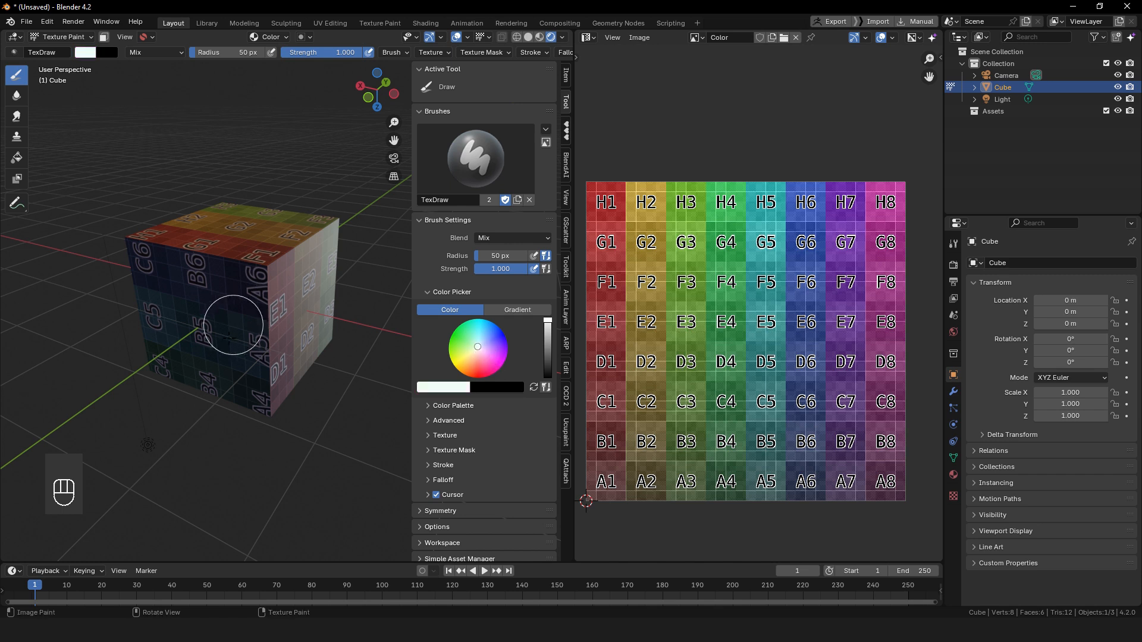
{"action": "left_click", "coordinate": [205, 319]}
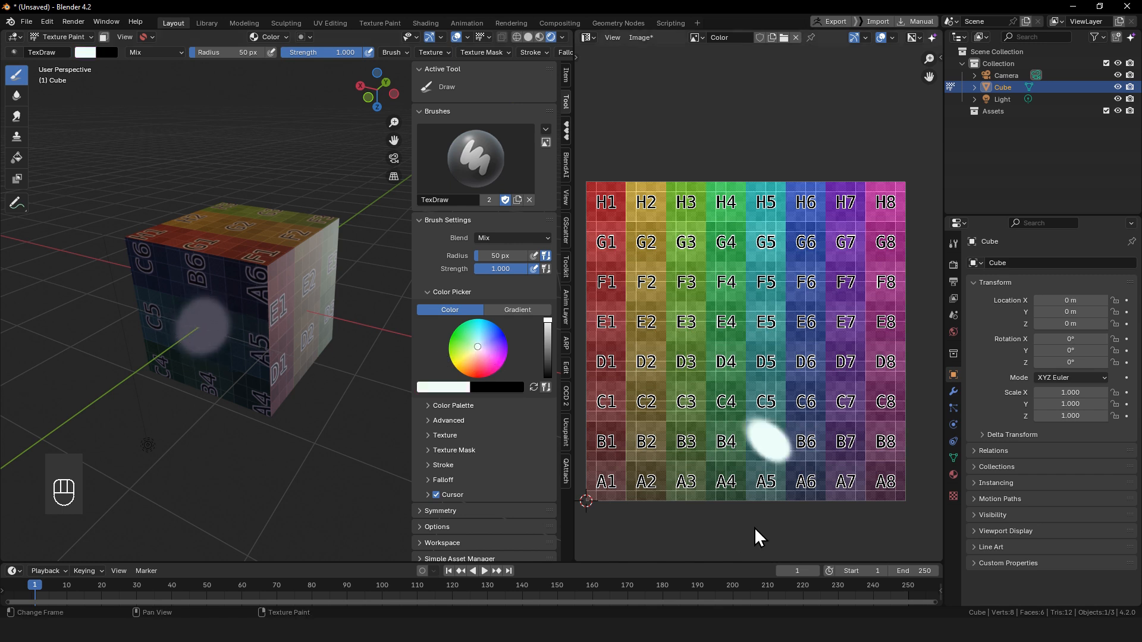
Step: Switch the cube to Edit Mode and select all faces to compare the painted dab with the UV layout
{"action": "key", "text": "Tab"}
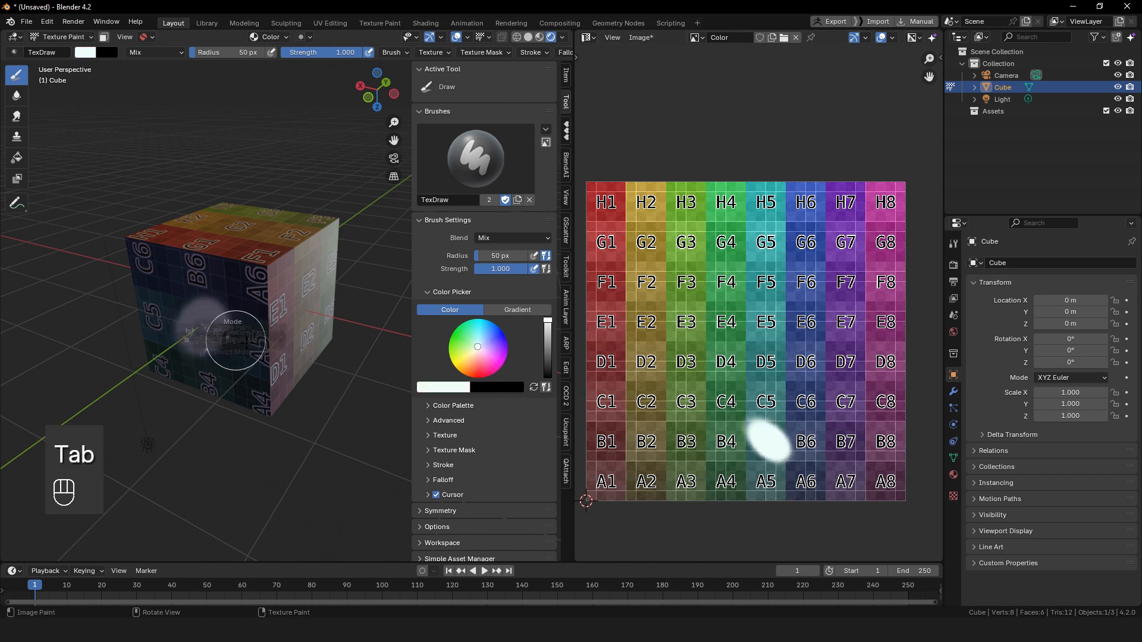
{"action": "left_click", "coordinate": [313, 344]}
{"action": "key", "text": "a"}
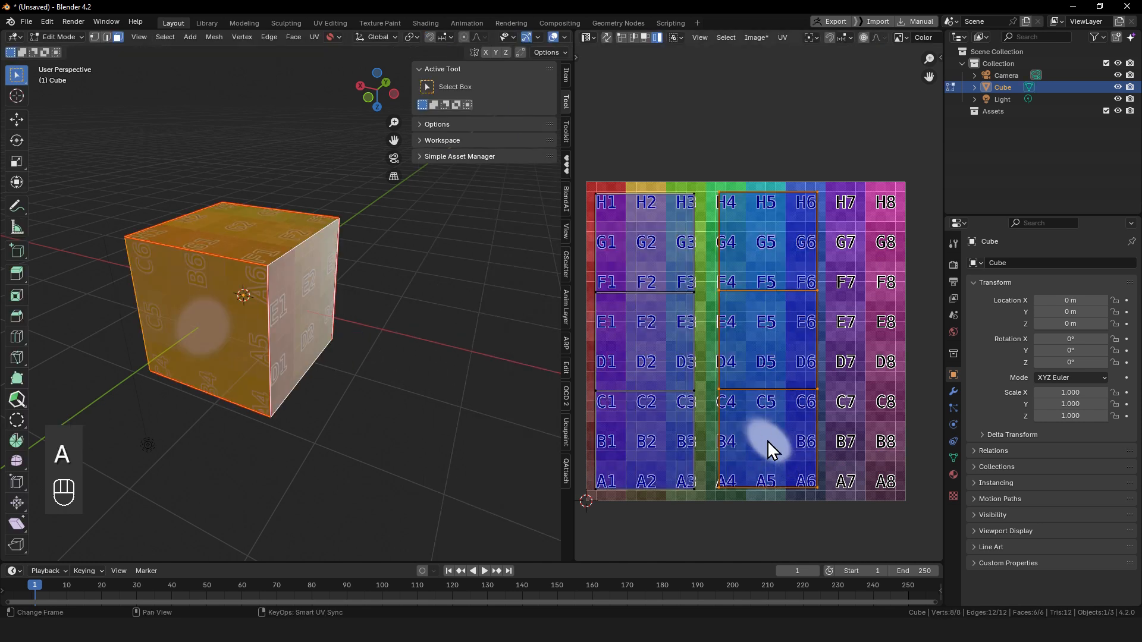
{"action": "middle_click_drag", "start_coordinate": [211, 333], "coordinate": [262, 328]}
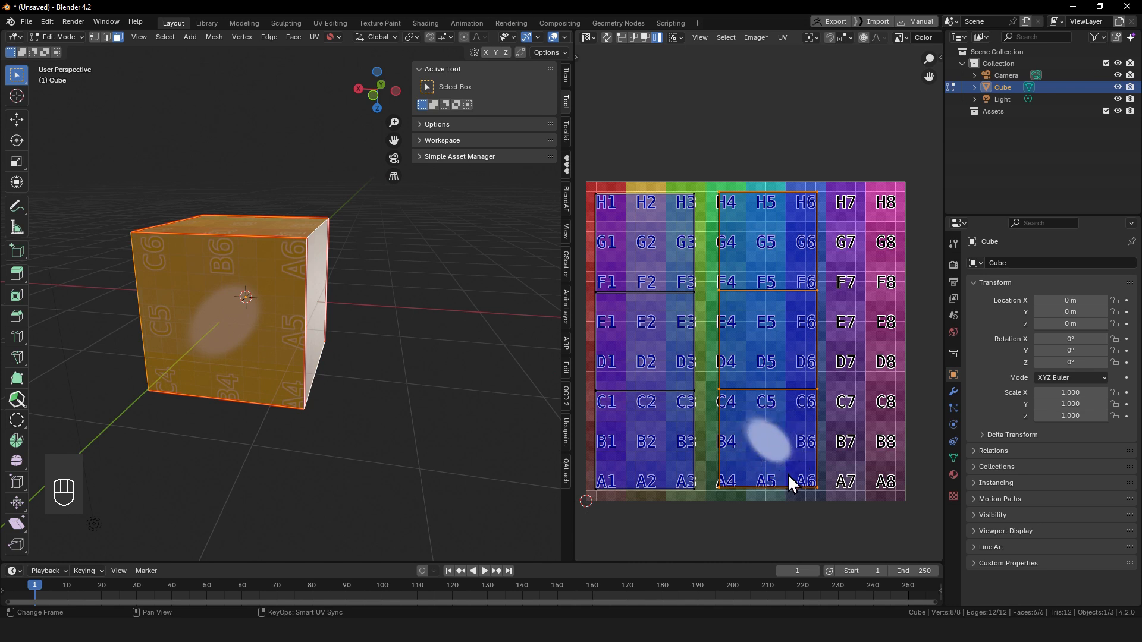
Step: Undo the mode switch, the face selection and the paint dab on the cube
{"action": "key", "text": "ctrl+z"}
{"action": "key", "text": "ctrl+z"}
{"action": "key", "text": "ctrl+z"}
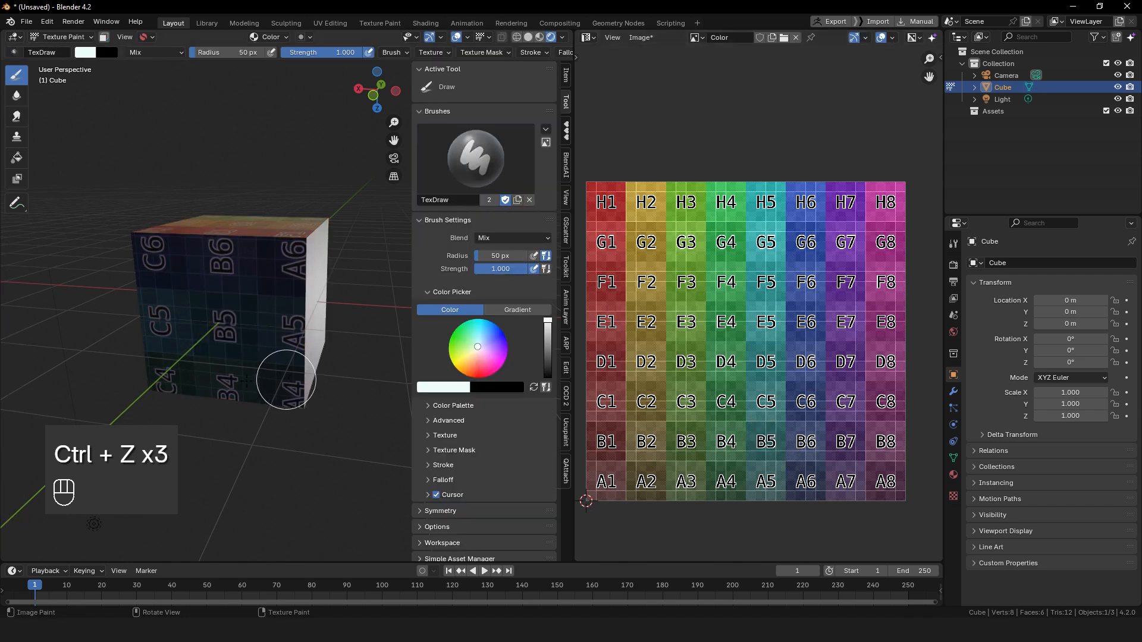
{"action": "mouse_move", "coordinate": [286, 369]}
{"action": "middle_mouse_down"}
{"action": "mouse_move", "coordinate": [283, 383]}
{"action": "mouse_move", "coordinate": [269, 377]}
{"action": "middle_mouse_up"}
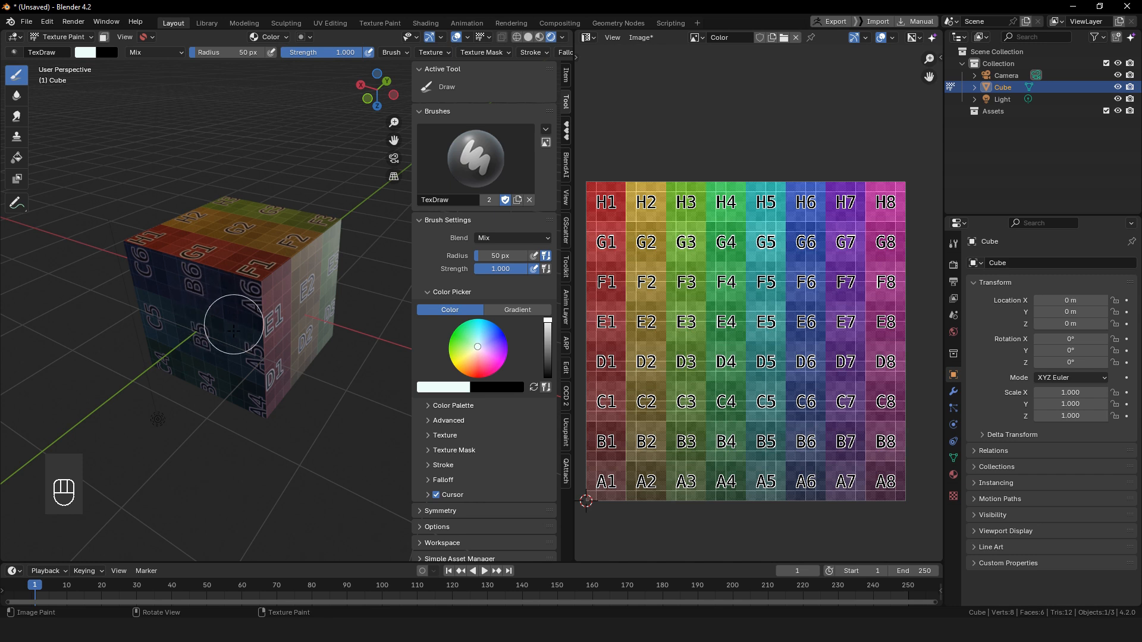
Step: Put the cube in Edit Mode and select all of its faces to show their UV islands
{"action": "key", "text": "Tab"}
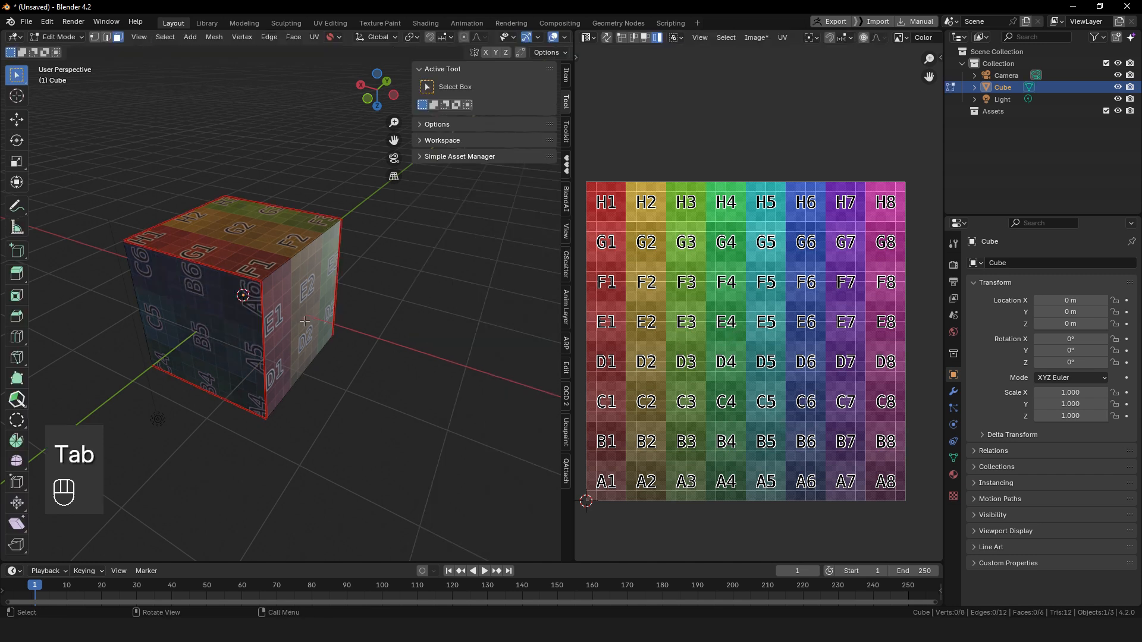
{"action": "key", "text": "a"}
{"action": "middle_click_drag", "start_coordinate": [282, 364], "coordinate": [313, 353]}
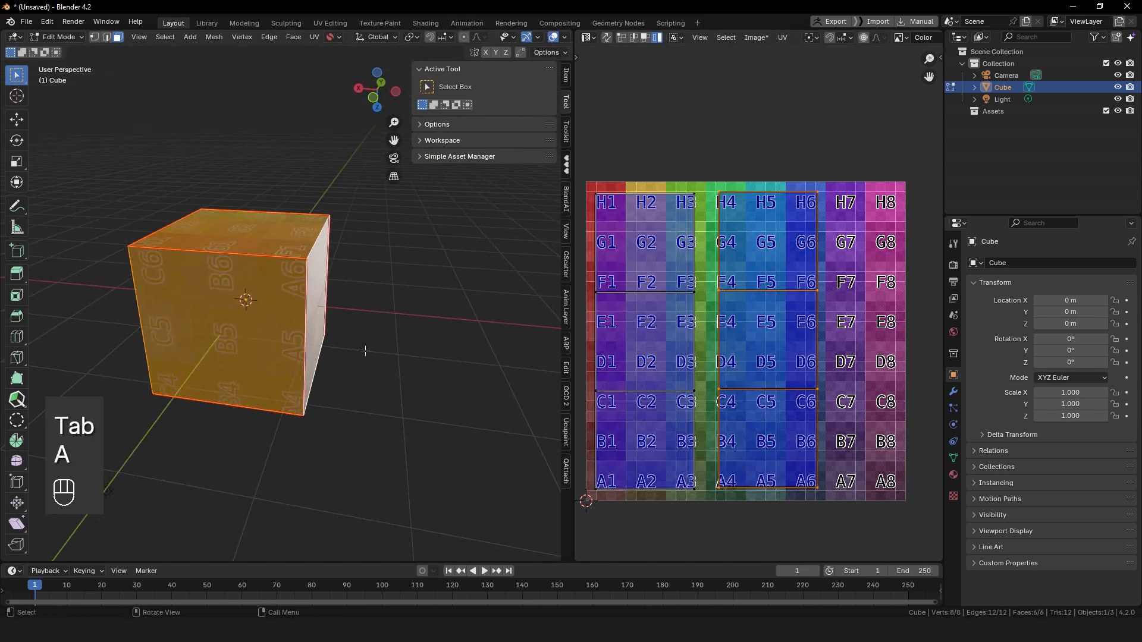
Step: Flatten the cube in Object Mode by scaling it along Z to about 0.071
{"action": "key", "text": "Tab"}
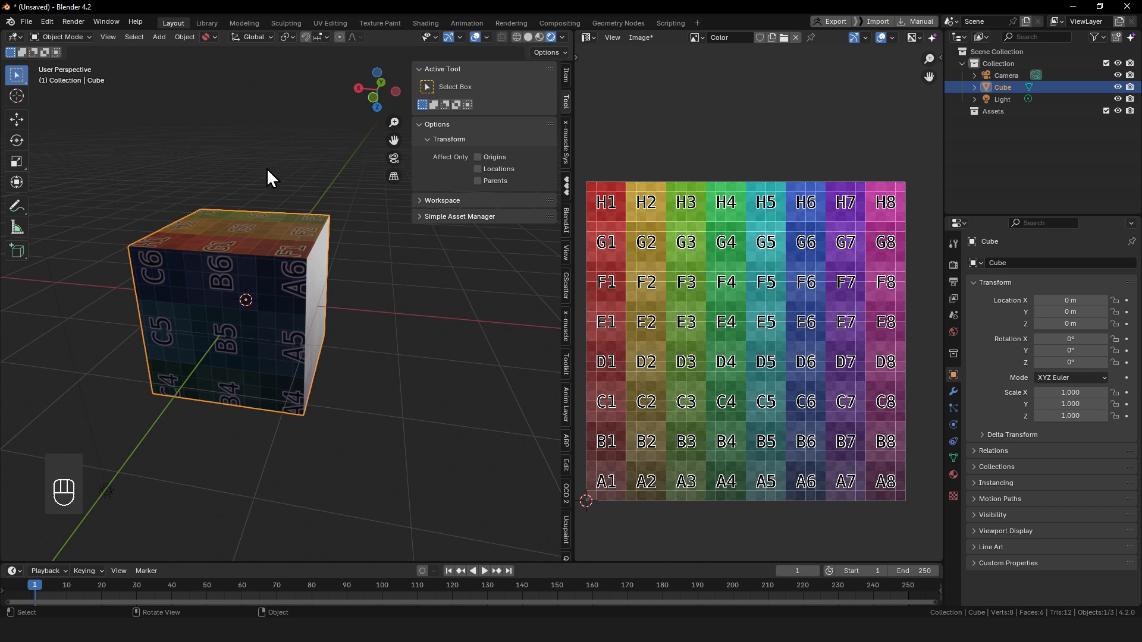
{"action": "key", "text": "s"}
{"action": "key", "text": "z"}
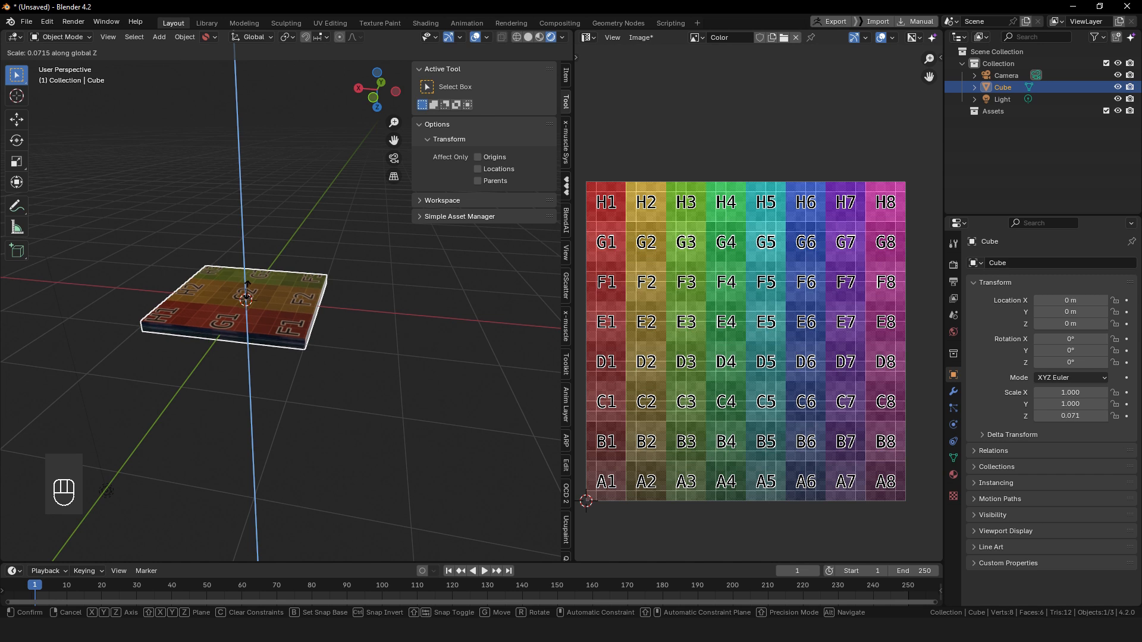
{"action": "left_click", "coordinate": [247, 292]}
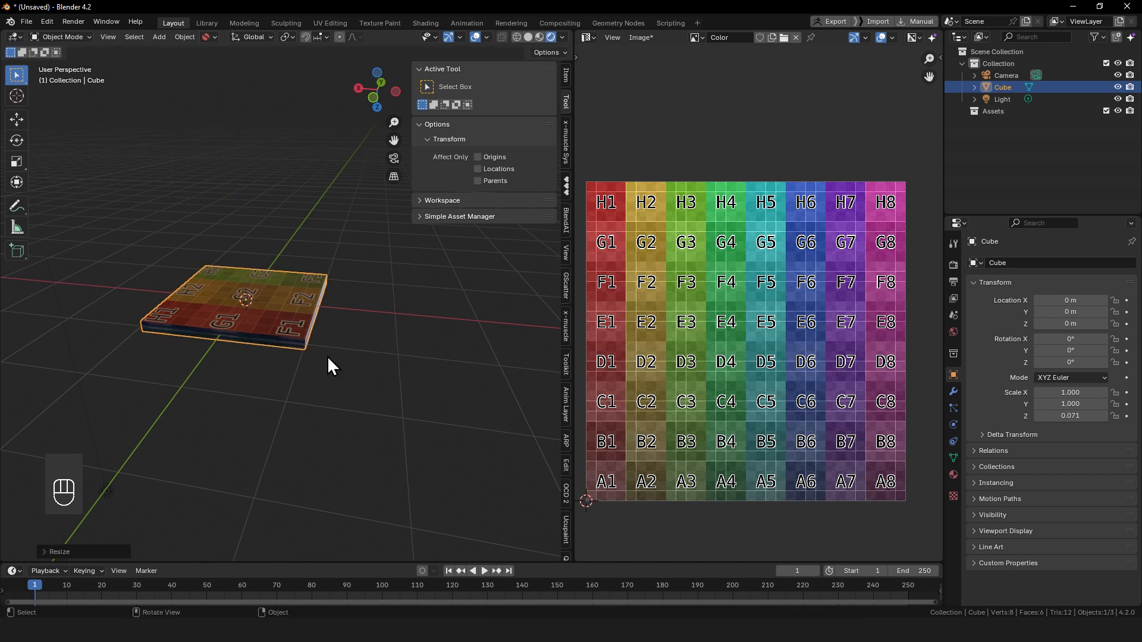
Step: Select only the flattened cube's top face in Edit Mode and unwrap it
{"action": "left_click_drag", "start_coordinate": [327, 355], "coordinate": [335, 313], "text": "alt"}
{"action": "key", "text": "Tab"}
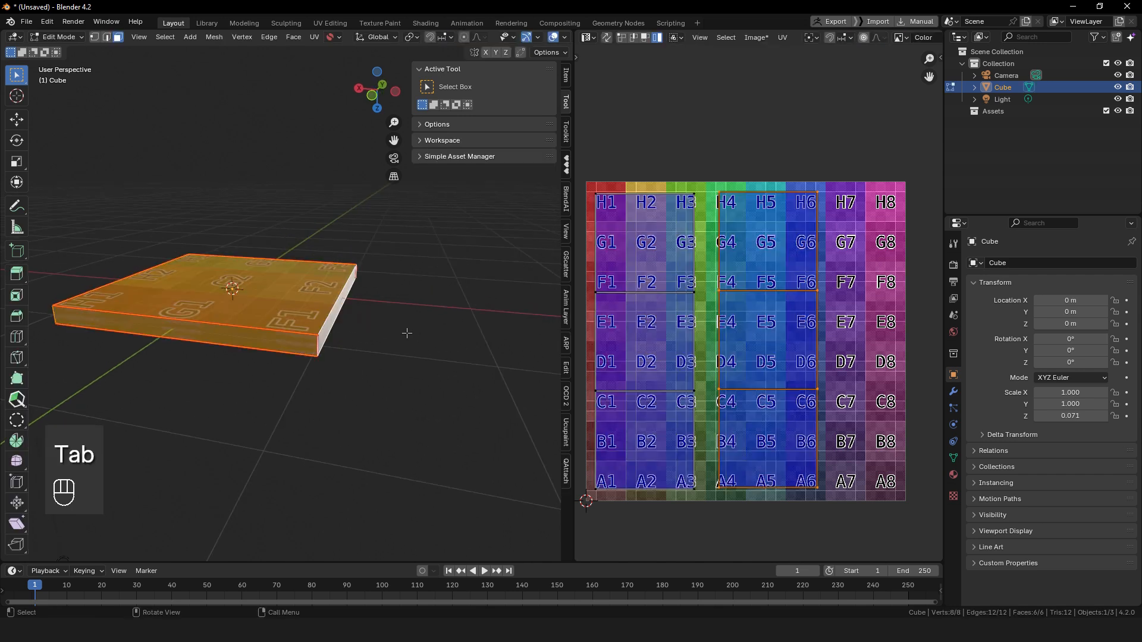
{"action": "left_click", "coordinate": [307, 353]}
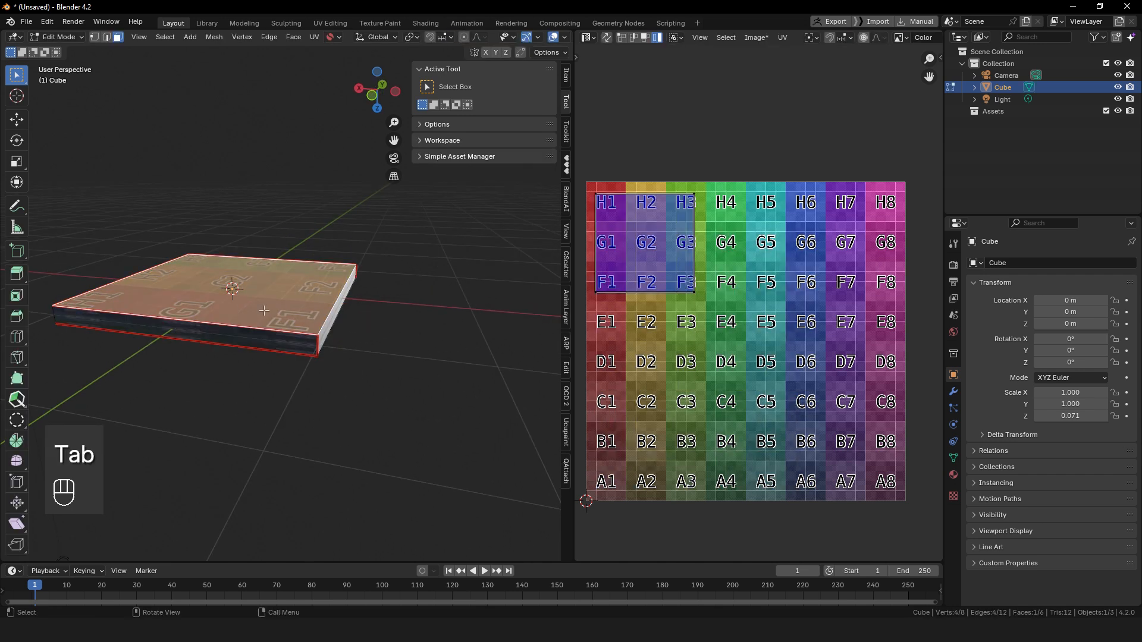
{"action": "key", "text": "u"}
{"action": "left_click", "coordinate": [237, 293]}
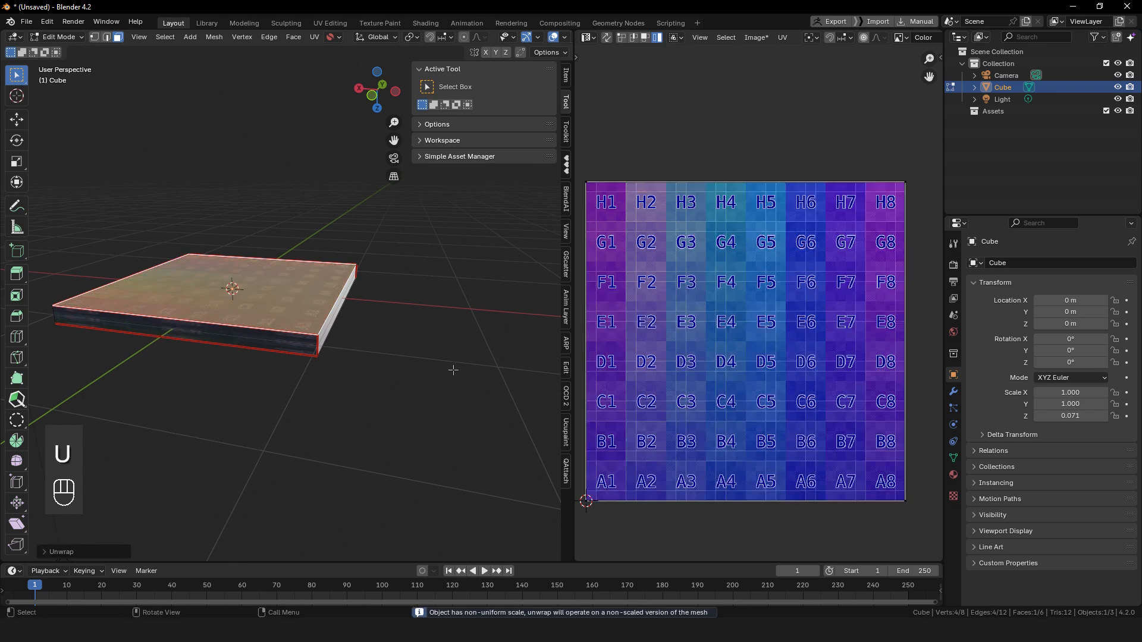
Step: Stretch the slab in Object Mode by scaling it along X to about 2.235
{"action": "middle_click_drag", "start_coordinate": [359, 275], "coordinate": [385, 366]}
{"action": "key", "text": "Tab"}
{"action": "key", "text": "s"}
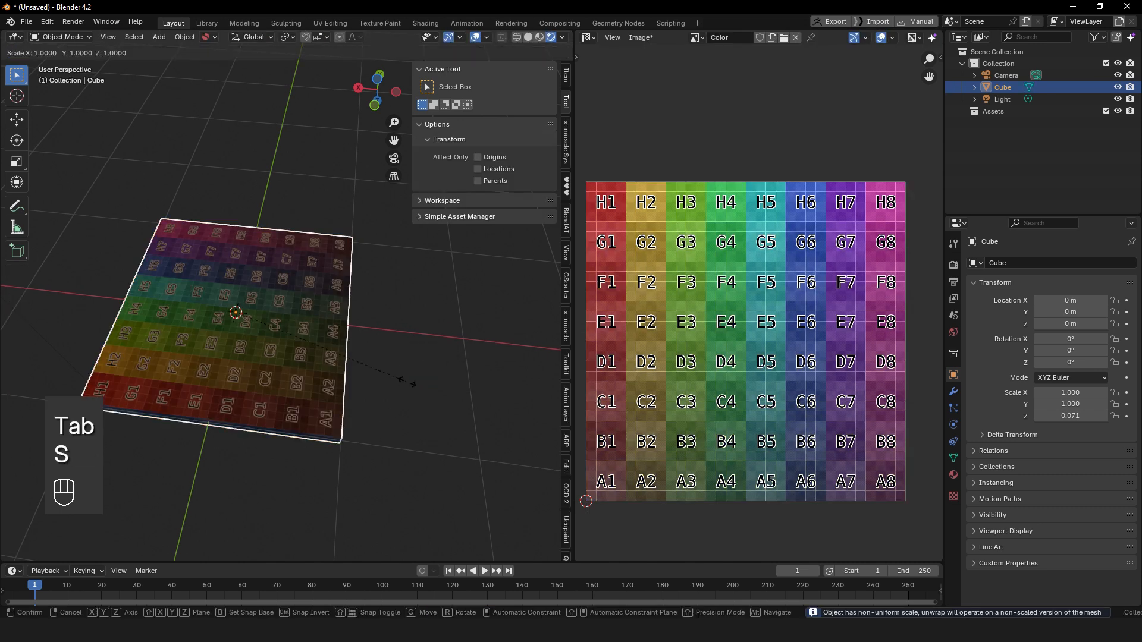
{"action": "key", "text": "x"}
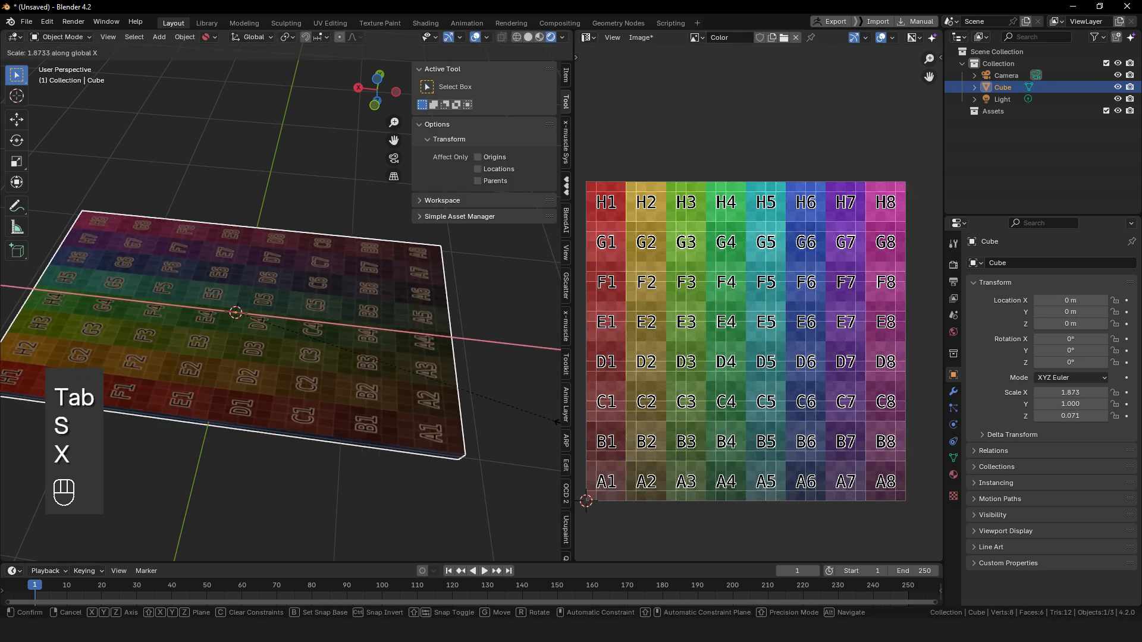
{"action": "left_click", "coordinate": [629, 437]}
Step: Return to Edit Mode and unwrap the stretched slab's top face again
{"action": "middle_click_drag", "start_coordinate": [419, 363], "coordinate": [372, 348]}
{"action": "key", "text": "Tab"}
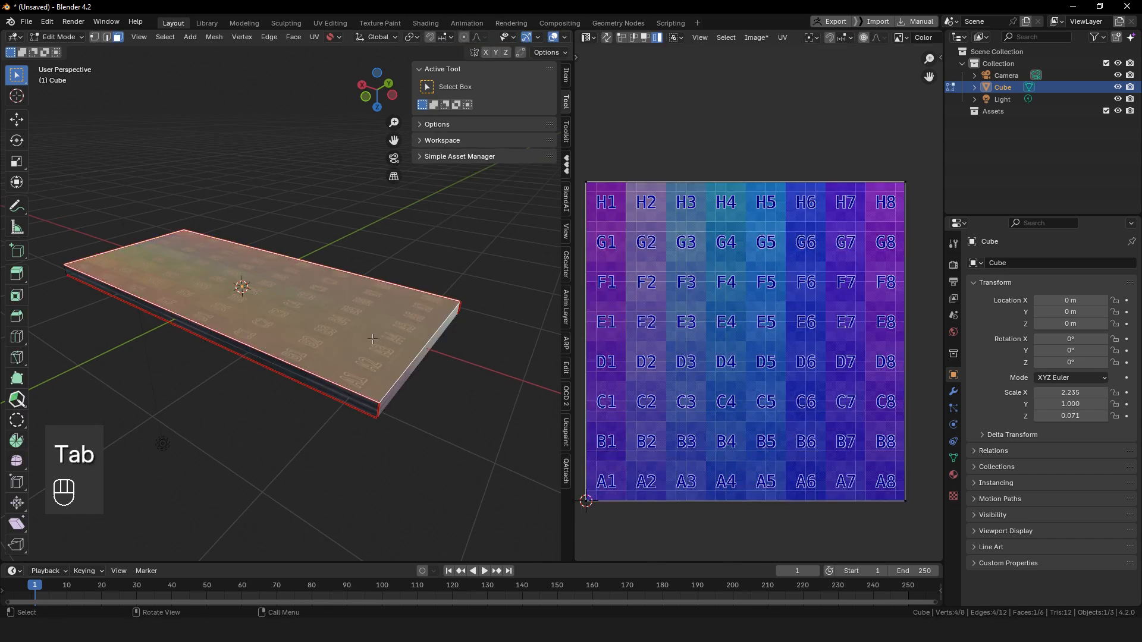
{"action": "key", "text": "u"}
{"action": "left_click", "coordinate": [373, 340]}
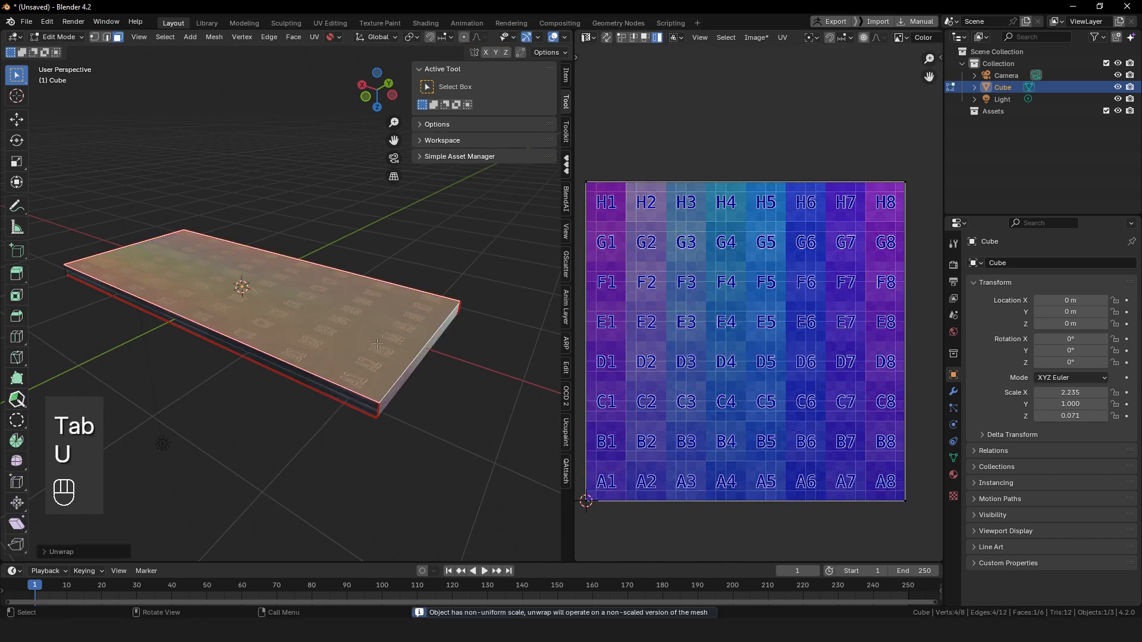
{"action": "middle_click_drag", "start_coordinate": [439, 376], "coordinate": [477, 382]}
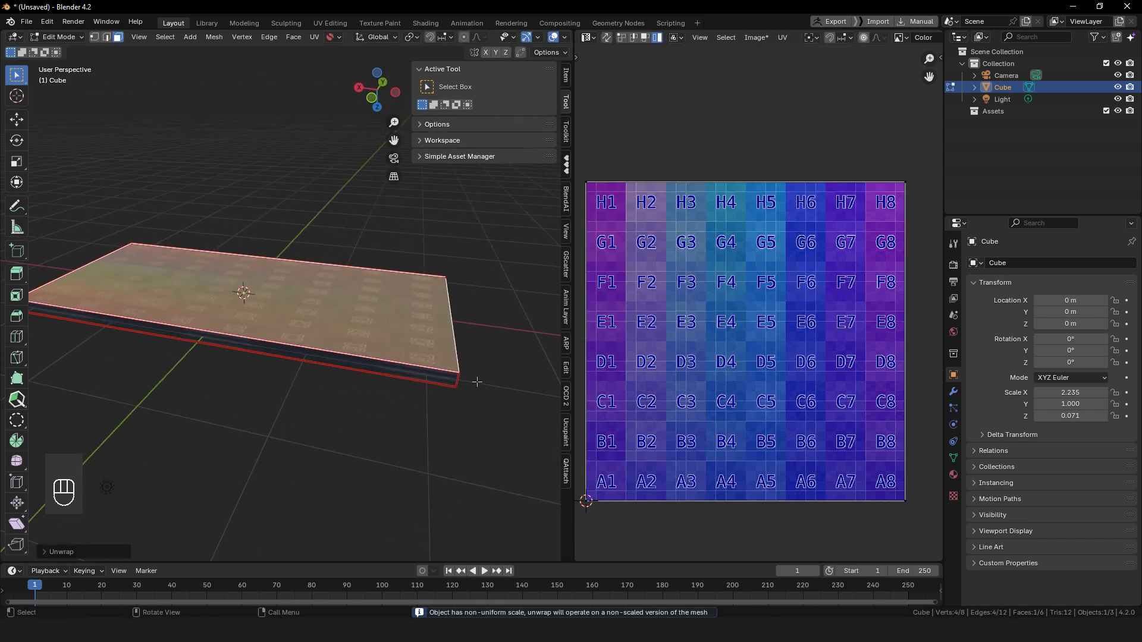
Step: Leave Edit Mode and view the slab's textured top face in Object Mode
{"action": "key", "text": "Tab"}
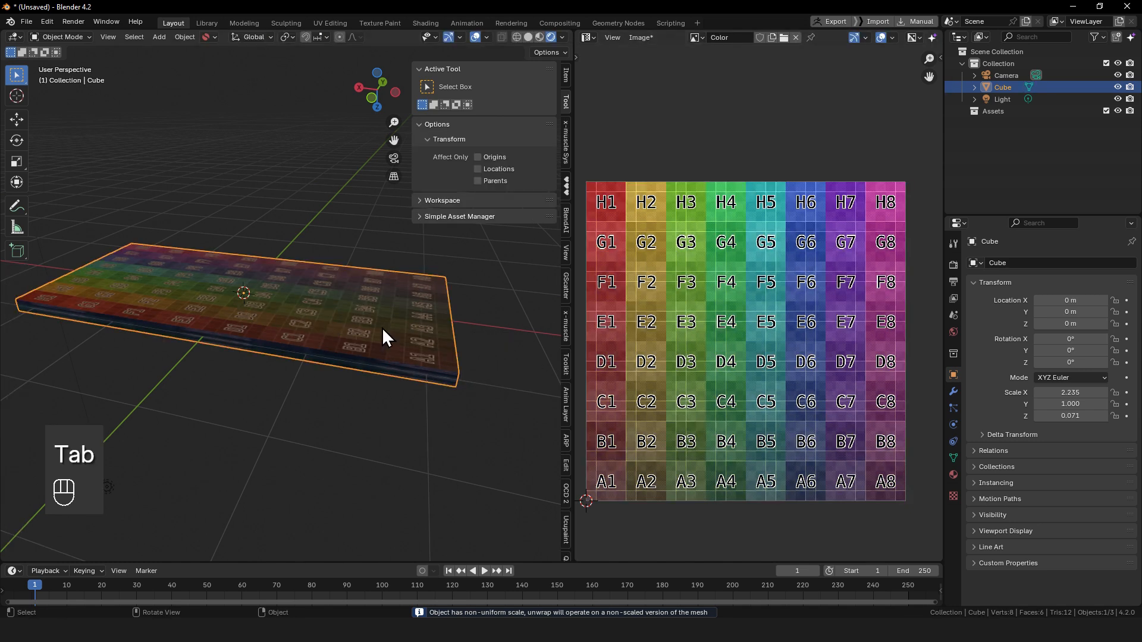
{"action": "key", "text": "Tab"}
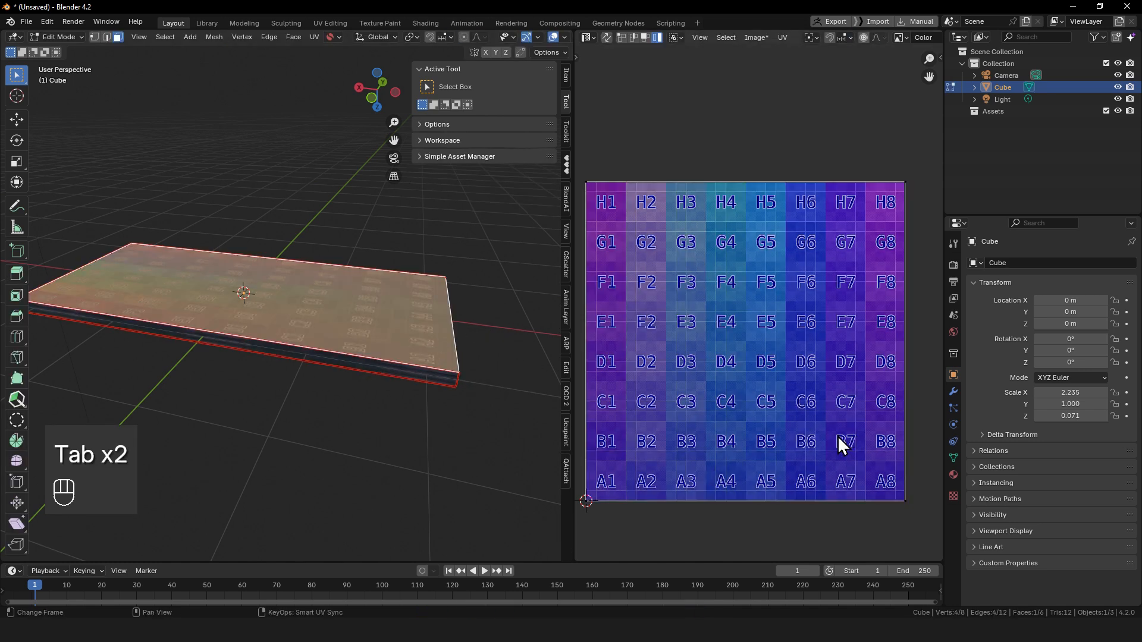
{"action": "key", "text": "Tab"}
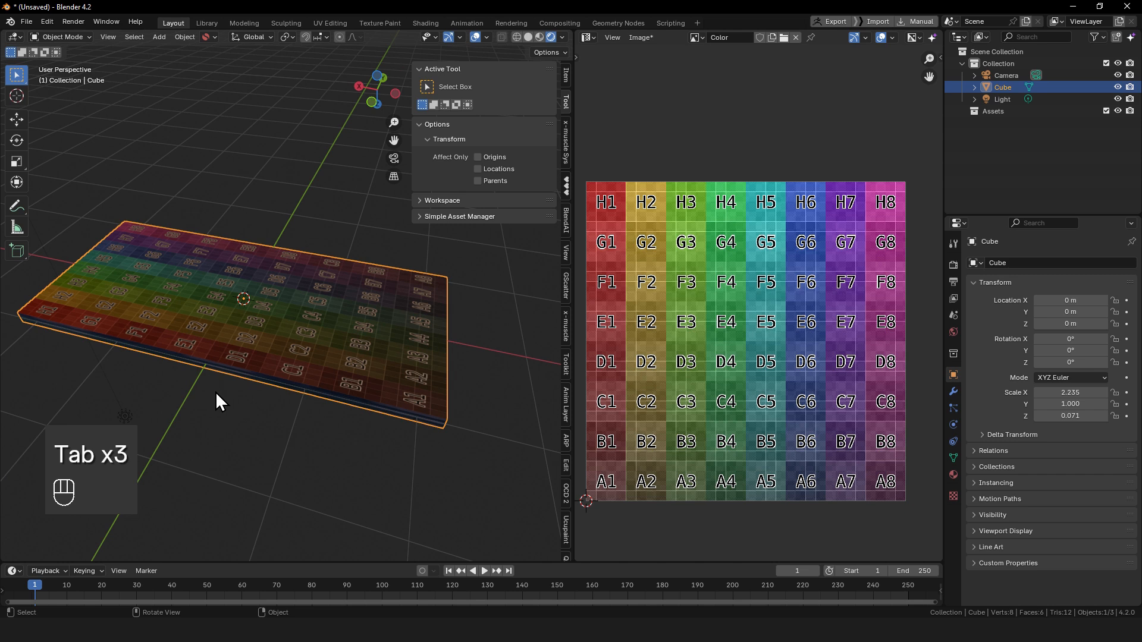
{"action": "middle_click_drag", "start_coordinate": [193, 395], "coordinate": [247, 380]}
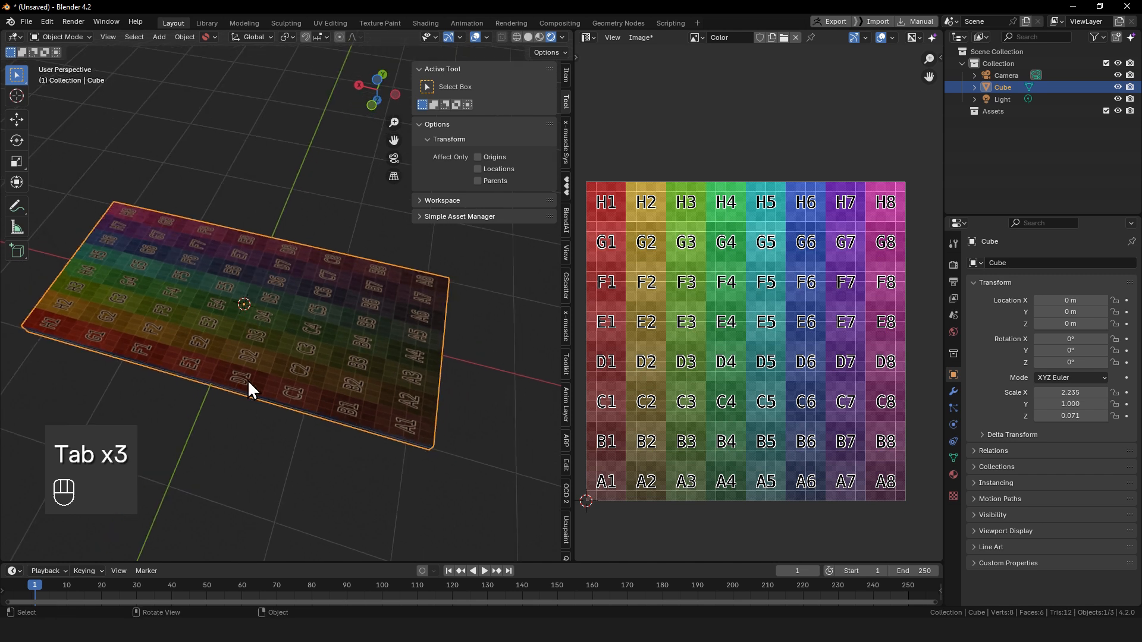
Step: Paint a white test stroke lengthwise across the slab's top face in Texture Paint mode
{"action": "key", "text": "Tab"}
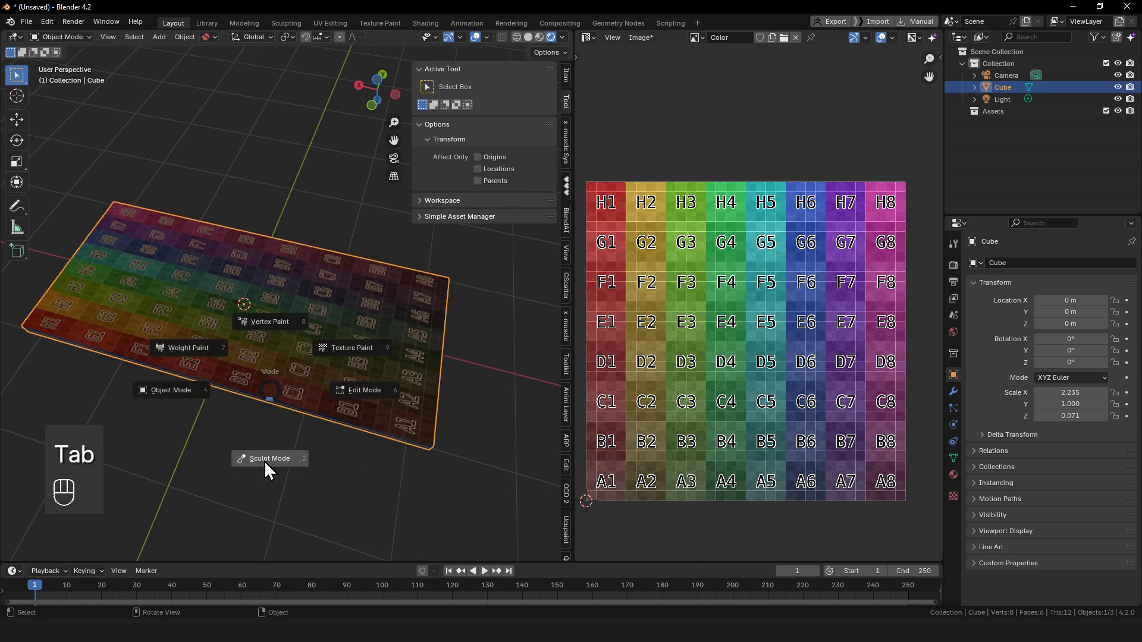
{"action": "left_click", "coordinate": [340, 347]}
{"action": "mouse_move", "coordinate": [306, 333]}
{"action": "left_mouse_down"}
{"action": "mouse_move", "coordinate": [178, 298]}
{"action": "mouse_move", "coordinate": [395, 356]}
{"action": "left_mouse_up"}
{"action": "key", "text": "ctrl+z"}
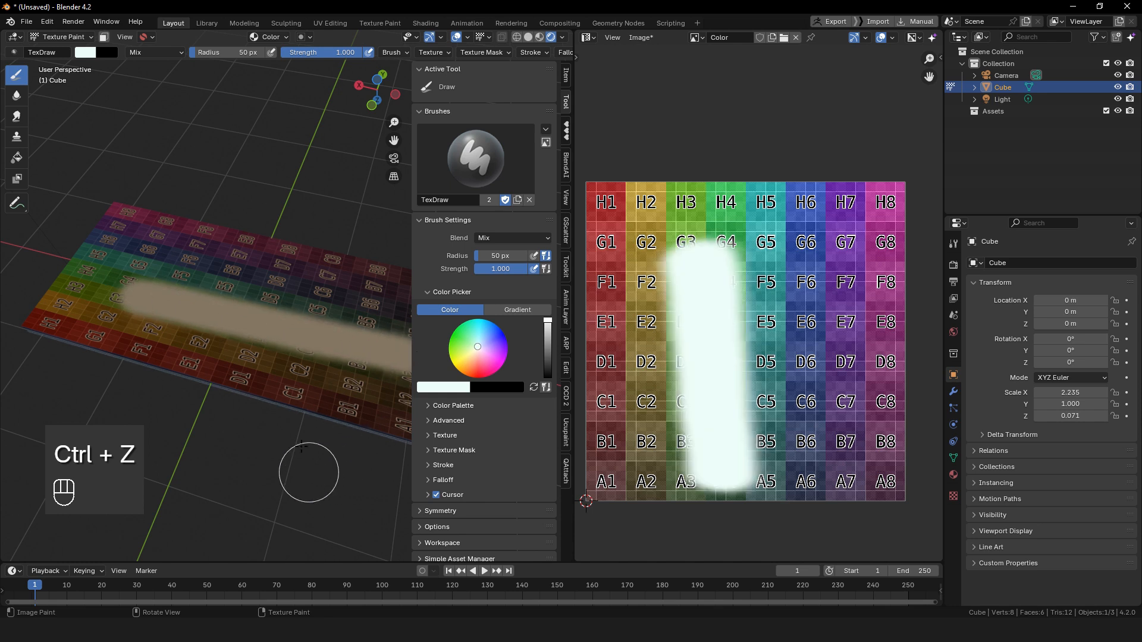
{"action": "left_click_drag", "start_coordinate": [290, 444], "coordinate": [202, 450], "text": "alt+shift"}
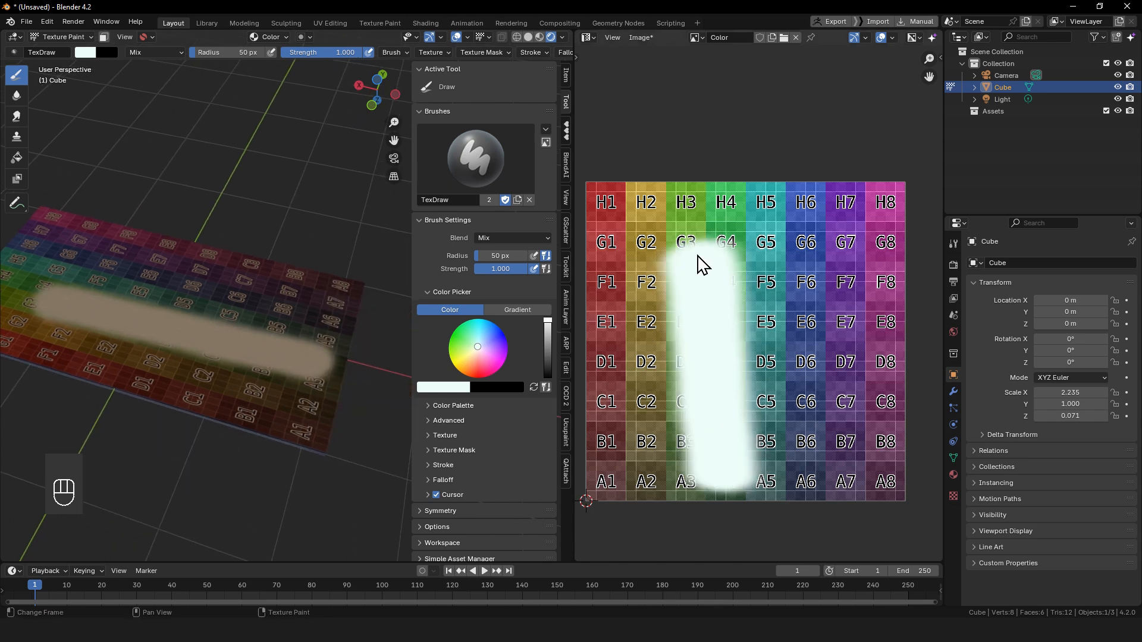
Step: Undo the white paint stroke, inspect the slab's top and sides, and return to Object Mode
{"action": "key", "text": "ctrl+z"}
{"action": "left_click_drag", "start_coordinate": [173, 362], "coordinate": [241, 396], "text": "alt+shift"}
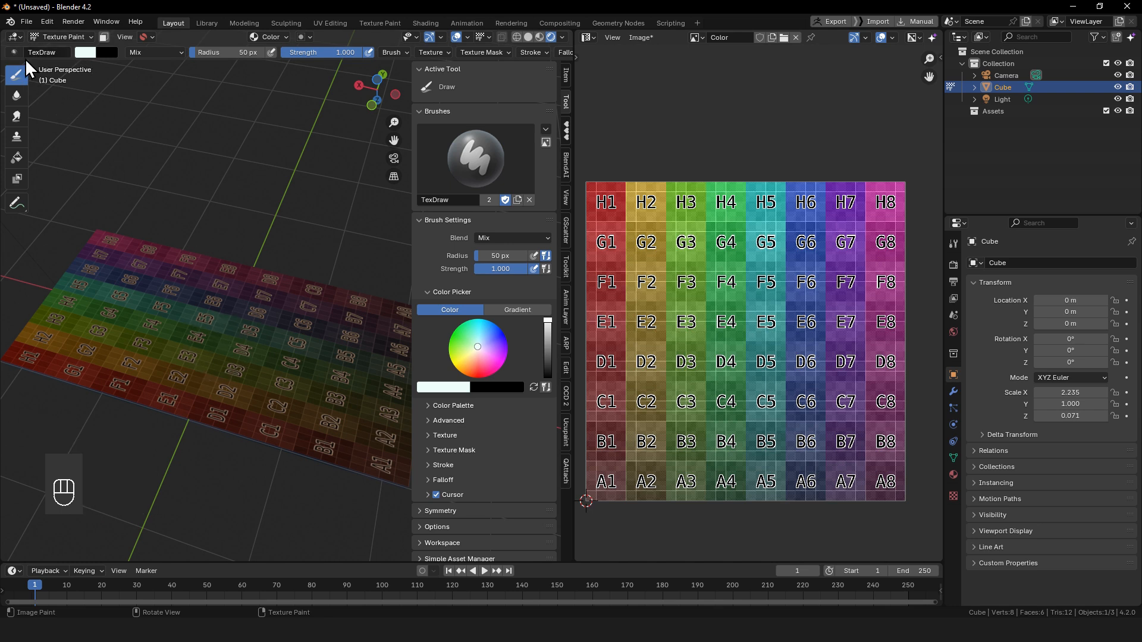
{"action": "mouse_move", "coordinate": [262, 427]}
{"action": "left_mouse_down", "text": "alt"}
{"action": "mouse_move", "coordinate": [244, 335]}
{"action": "mouse_move", "coordinate": [225, 329]}
{"action": "mouse_move", "coordinate": [250, 339]}
{"action": "left_mouse_up", "text": "alt"}
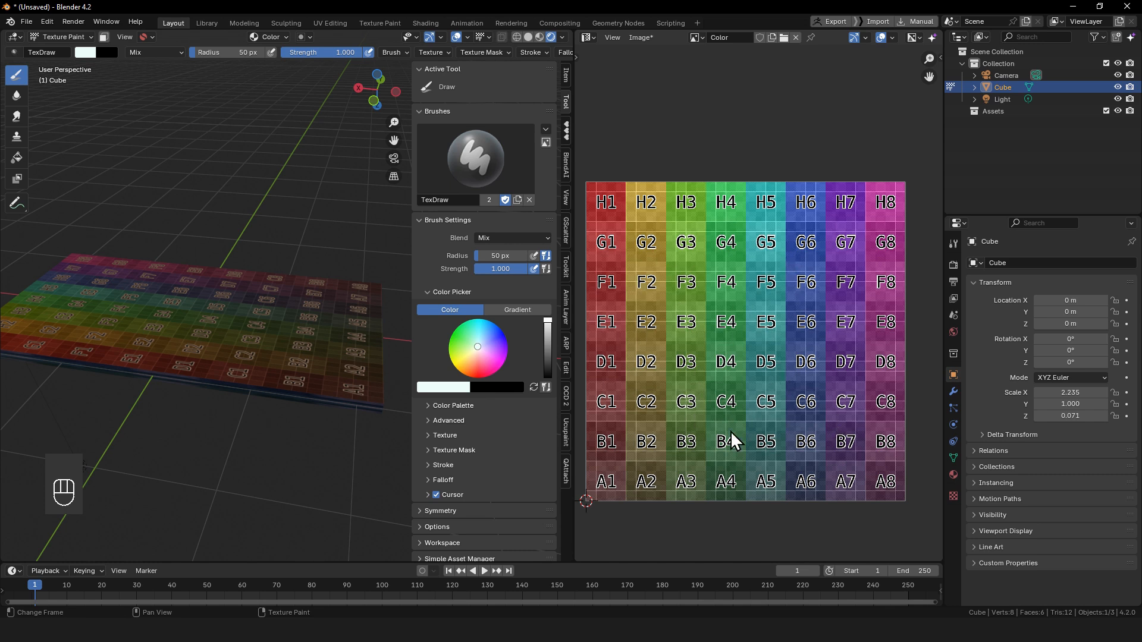
{"action": "left_click_drag", "start_coordinate": [288, 413], "coordinate": [276, 332], "text": "alt"}
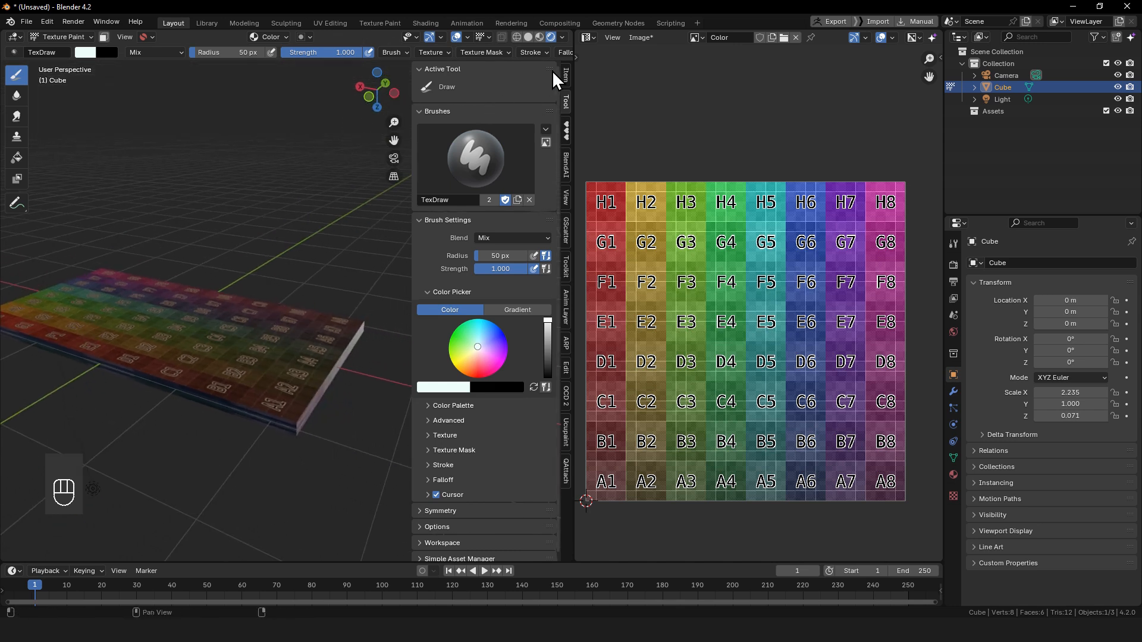
{"action": "left_click", "coordinate": [84, 39]}
{"action": "left_click", "coordinate": [67, 51]}
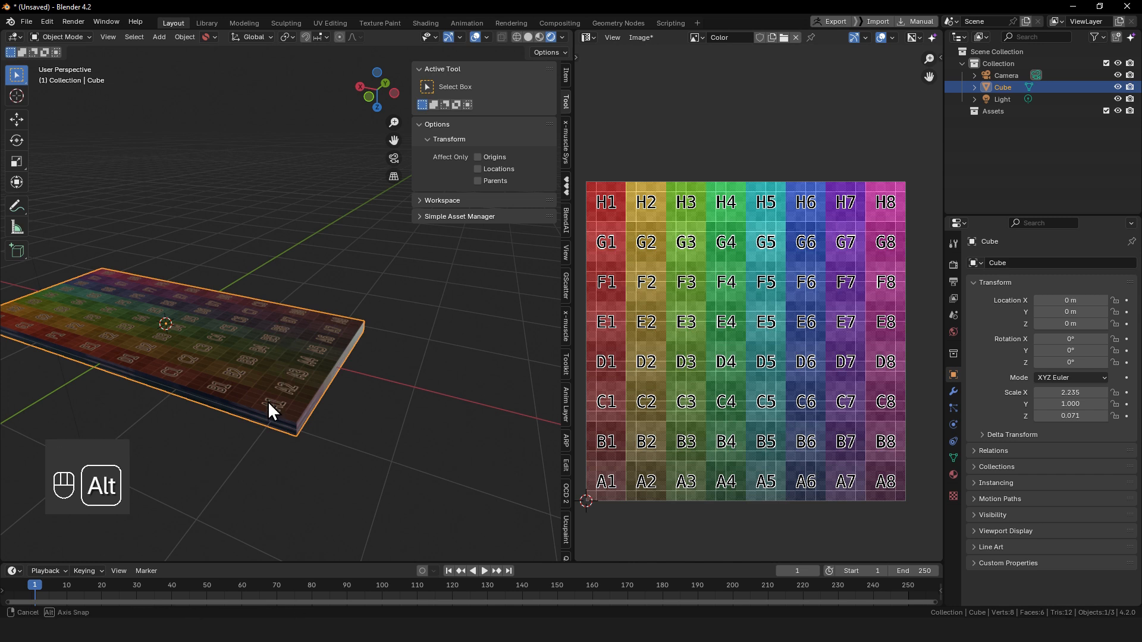
Step: Stretch the slab further along X until its X scale is about 2.744
{"action": "mouse_move", "coordinate": [268, 401]}
{"action": "left_mouse_down", "text": "alt"}
{"action": "mouse_move", "coordinate": [293, 407]}
{"action": "mouse_move", "coordinate": [294, 362]}
{"action": "mouse_move", "coordinate": [254, 371]}
{"action": "left_mouse_up", "text": "alt"}
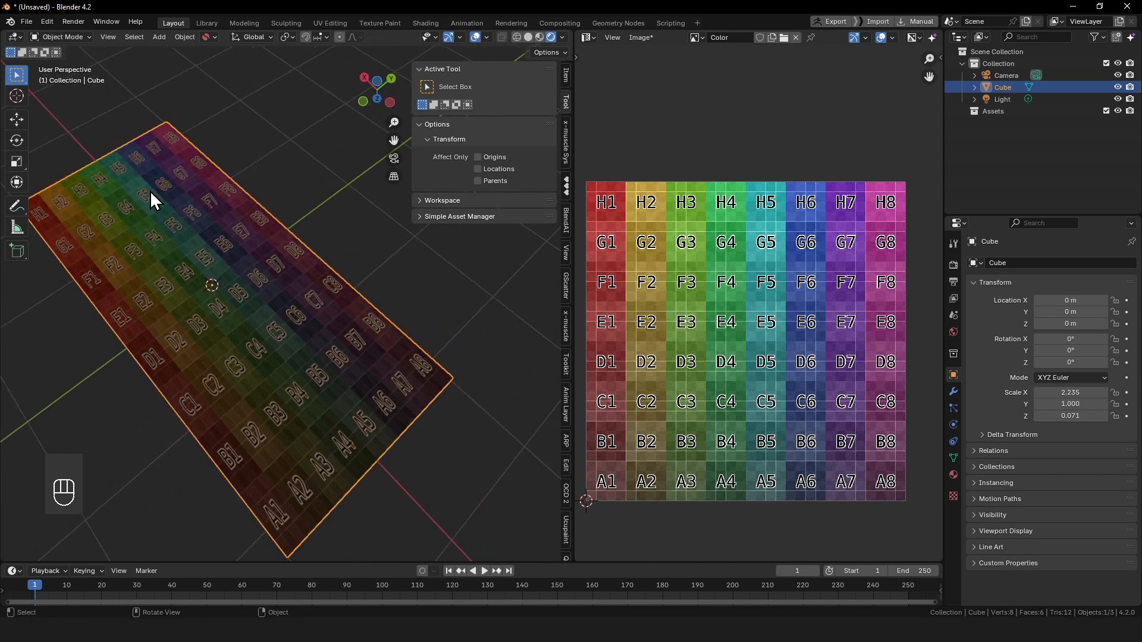
{"action": "left_click_drag", "start_coordinate": [366, 468], "coordinate": [314, 397], "text": "ctrl+alt"}
{"action": "key", "text": "s"}
{"action": "key", "text": "x"}
{"action": "left_click", "coordinate": [460, 434]}
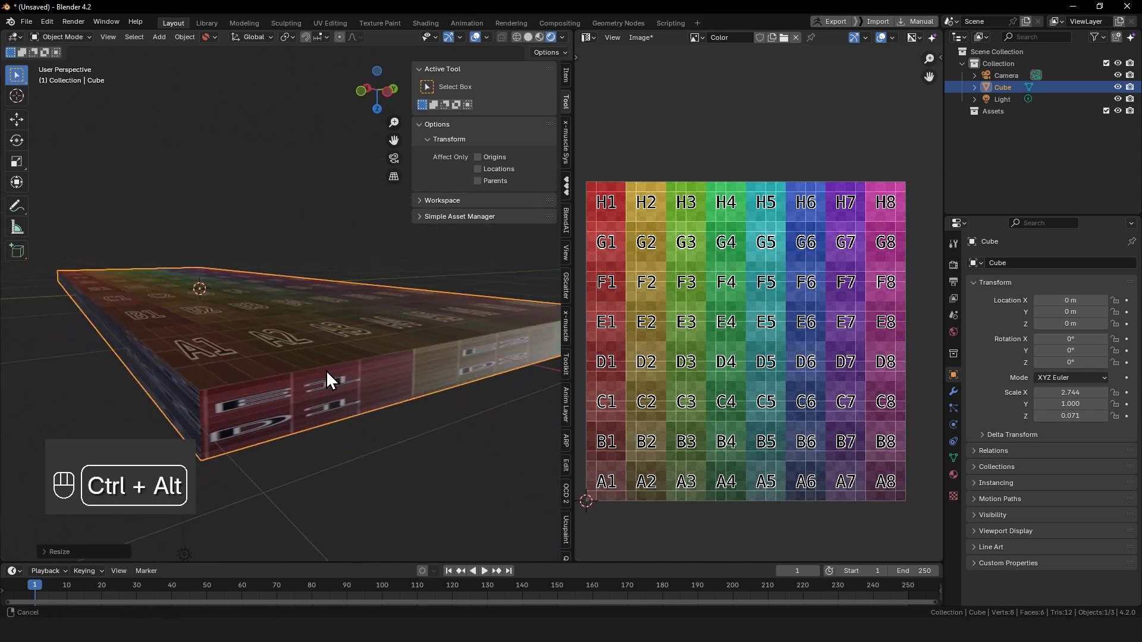
Step: Apply the stretched slab's scale in Object Mode
{"action": "left_click_drag", "start_coordinate": [326, 370], "coordinate": [314, 387], "text": "ctrl+alt"}
{"action": "key", "text": "ctrl+a"}
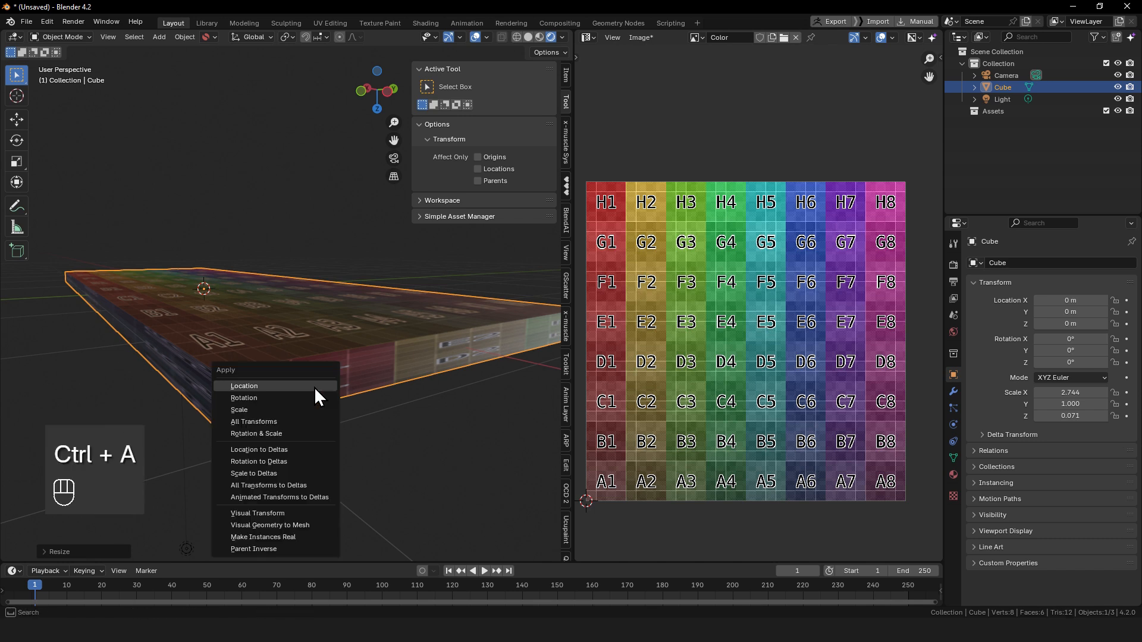
{"action": "left_click", "coordinate": [278, 409]}
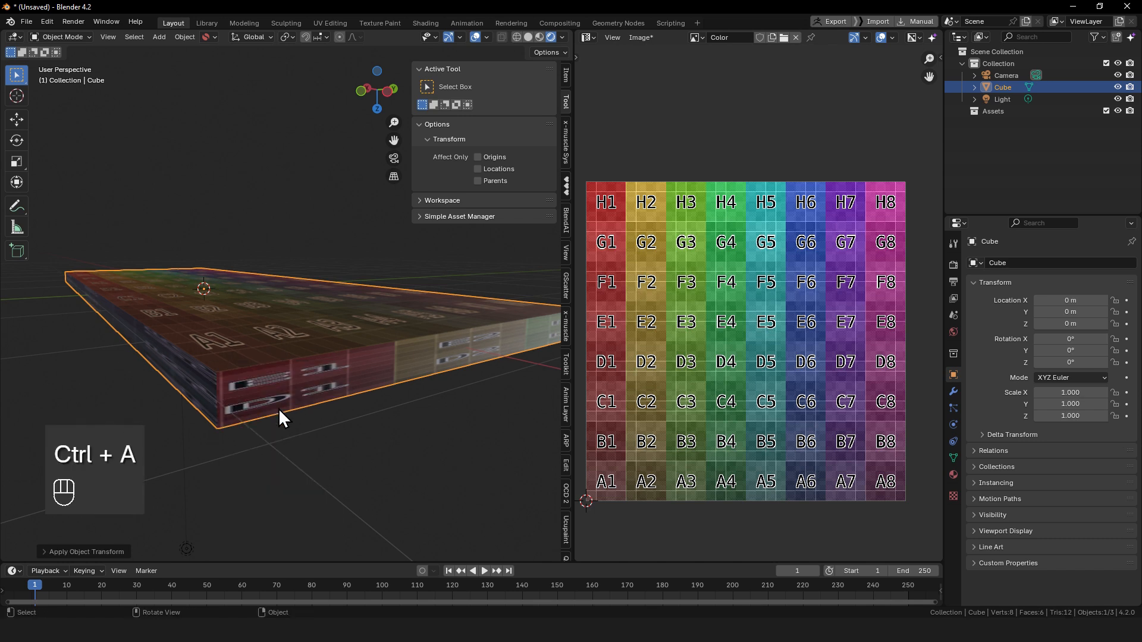
{"action": "left_click", "coordinate": [301, 354]}
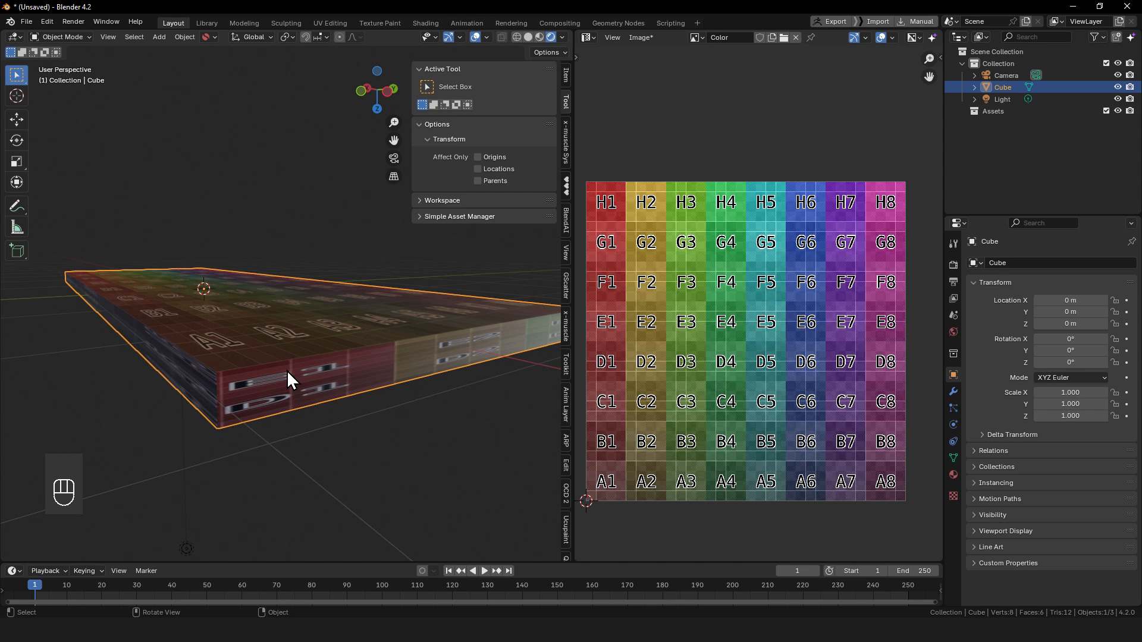
{"action": "left_click_drag", "start_coordinate": [352, 357], "coordinate": [355, 421], "text": "ctrl+alt"}
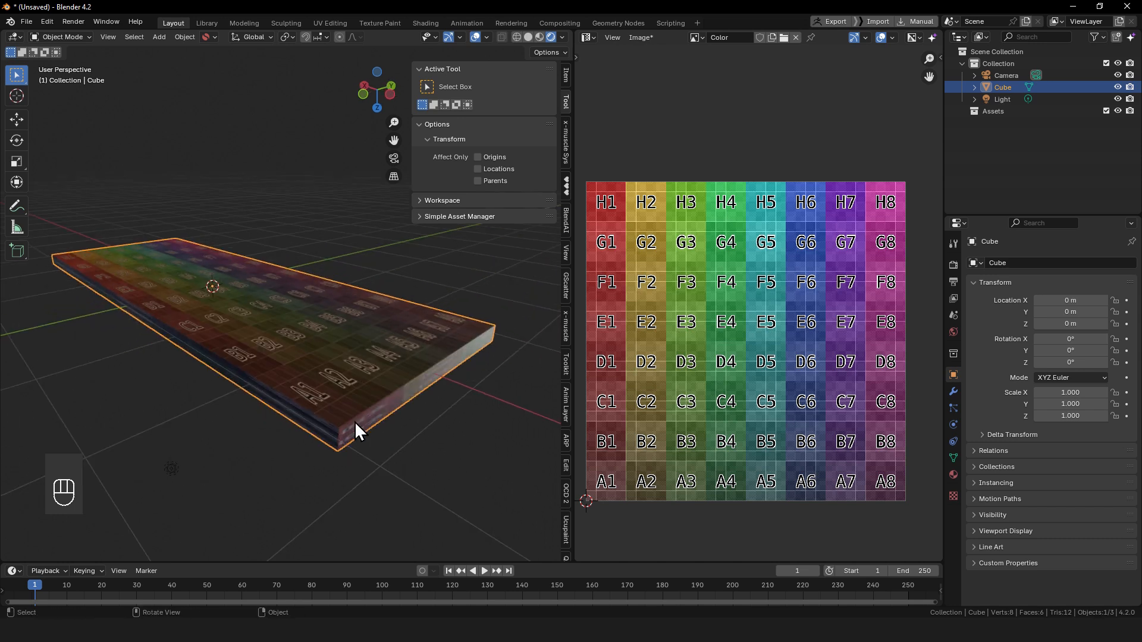
{"action": "key", "text": "Tab"}
{"action": "key", "text": "Tab"}
{"action": "left_click", "coordinate": [371, 419]}
{"action": "key", "text": "ctrl+a"}
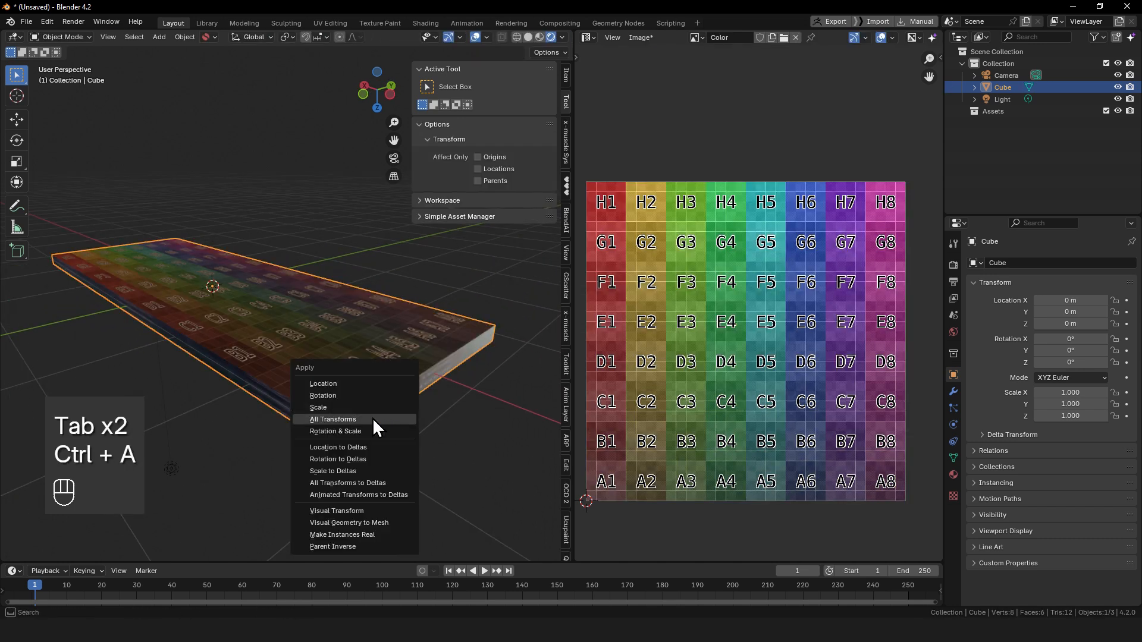
{"action": "left_click", "coordinate": [360, 408]}
Step: Select all of the slab's faces in Edit Mode and unwrap them
{"action": "key", "text": "Tab"}
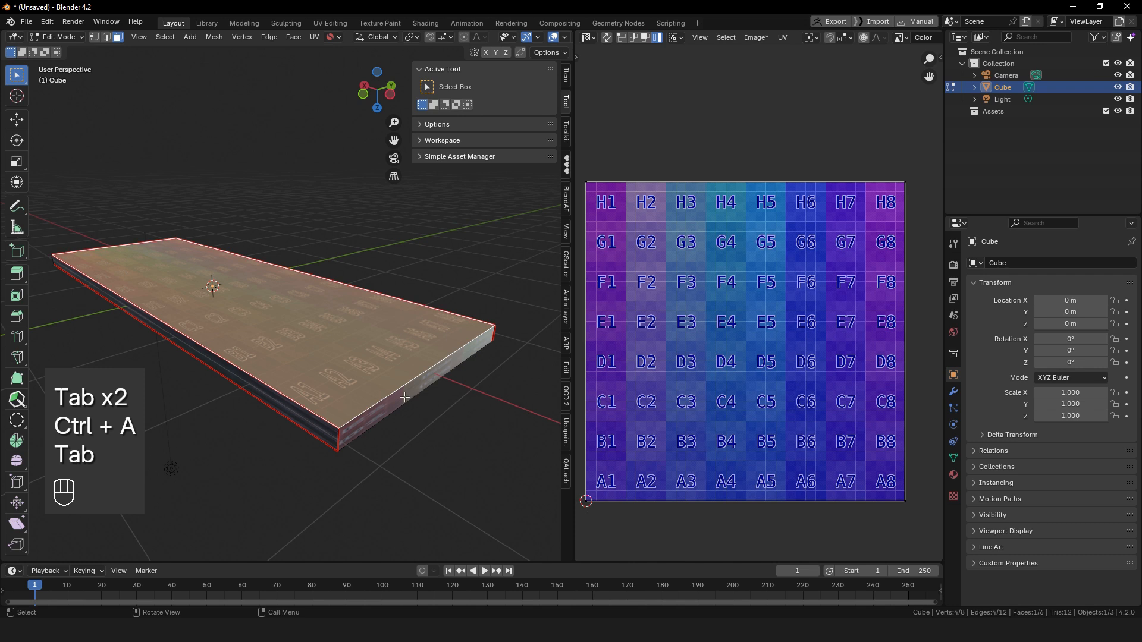
{"action": "key", "text": "a"}
{"action": "key", "text": "u"}
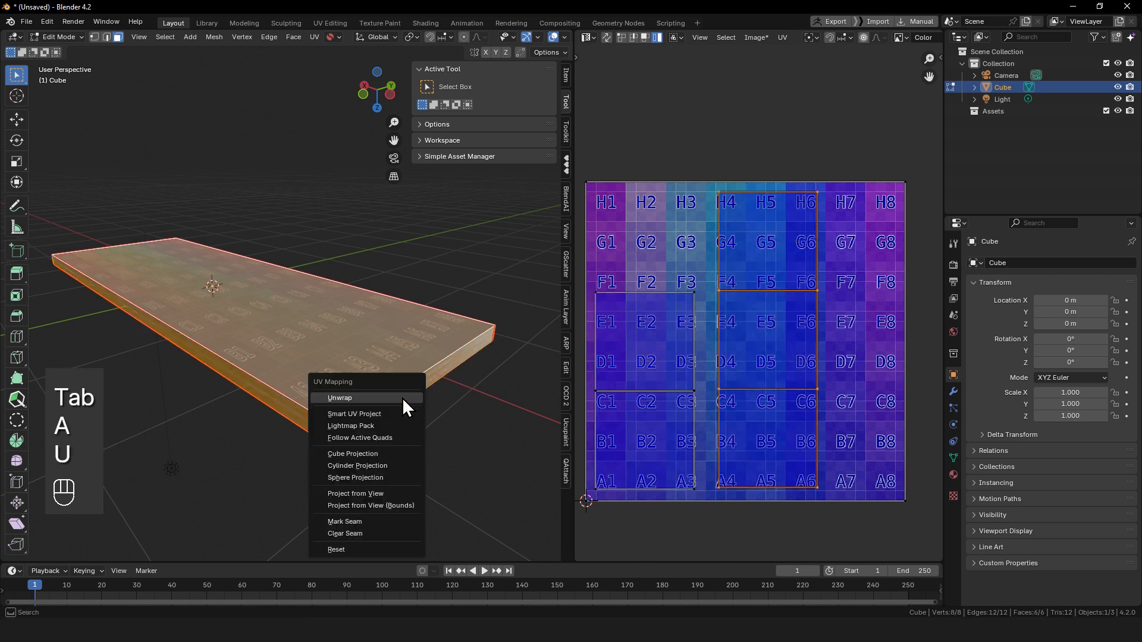
{"action": "left_click", "coordinate": [402, 398]}
Step: Select only the slab's top face, move its UV island to the middle of the color grid and rotate it 90°
{"action": "left_click", "coordinate": [326, 339]}
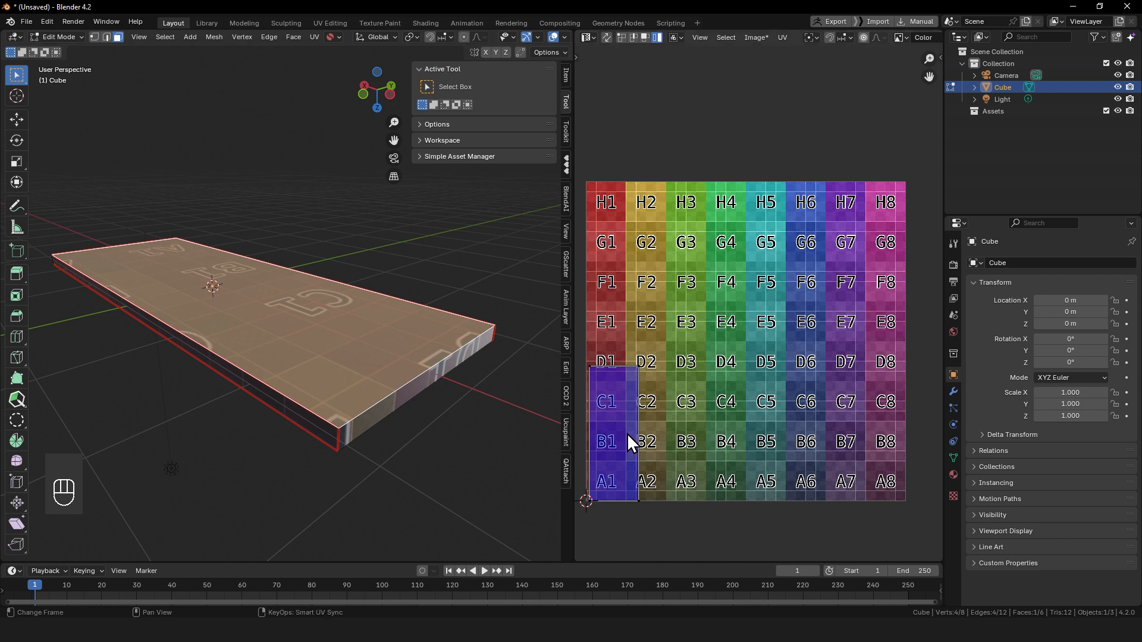
{"action": "key", "text": "a"}
{"action": "key", "text": "g"}
{"action": "left_click", "coordinate": [704, 337]}
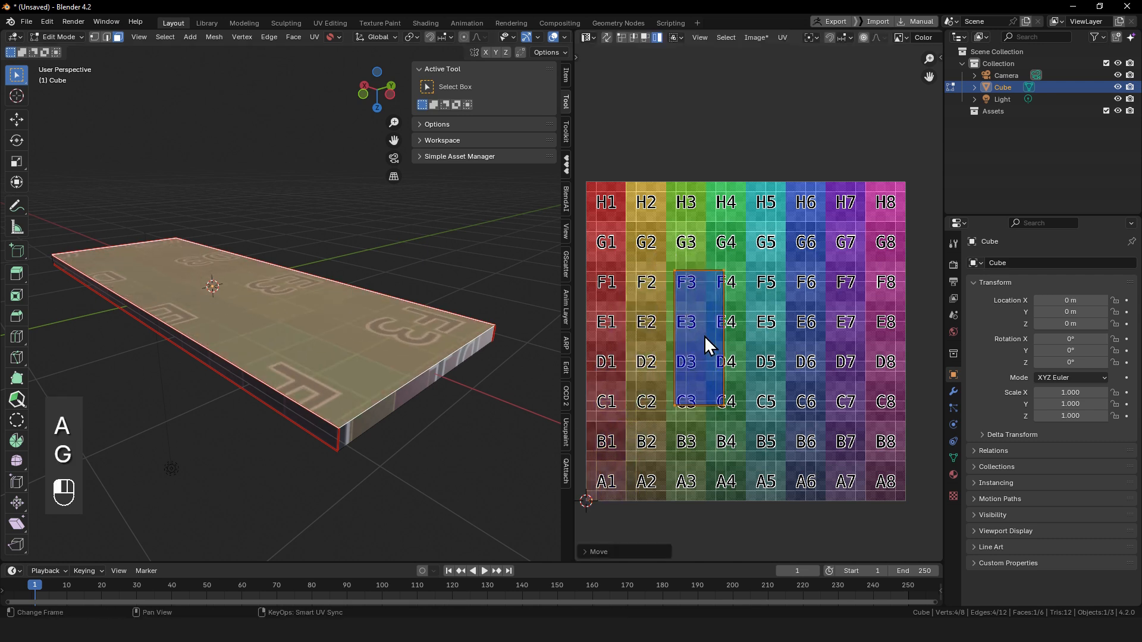
{"action": "key", "text": "r"}
{"action": "key", "text": "KP_9"}
{"action": "key", "text": "KP_0"}
{"action": "key", "text": "Return"}
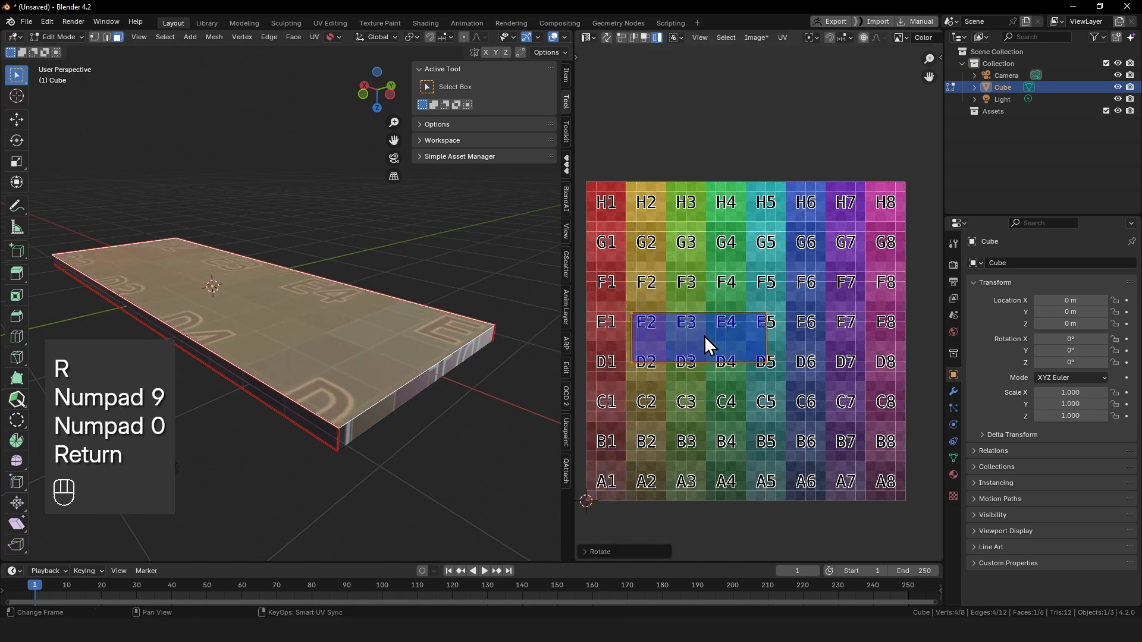
Step: Enlarge the top face's UV island to nearly the grid's full width and place it over rows F to H
{"action": "key", "text": "s"}
{"action": "left_click", "coordinate": [777, 353]}
{"action": "key", "text": "g"}
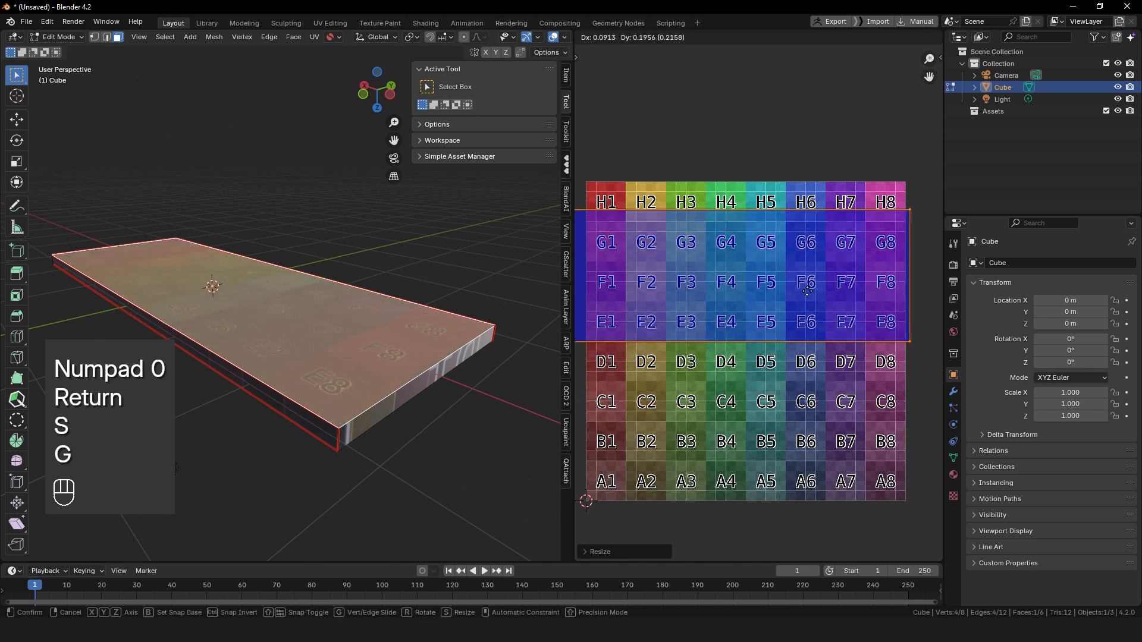
{"action": "key", "text": "s"}
{"action": "key", "text": "g"}
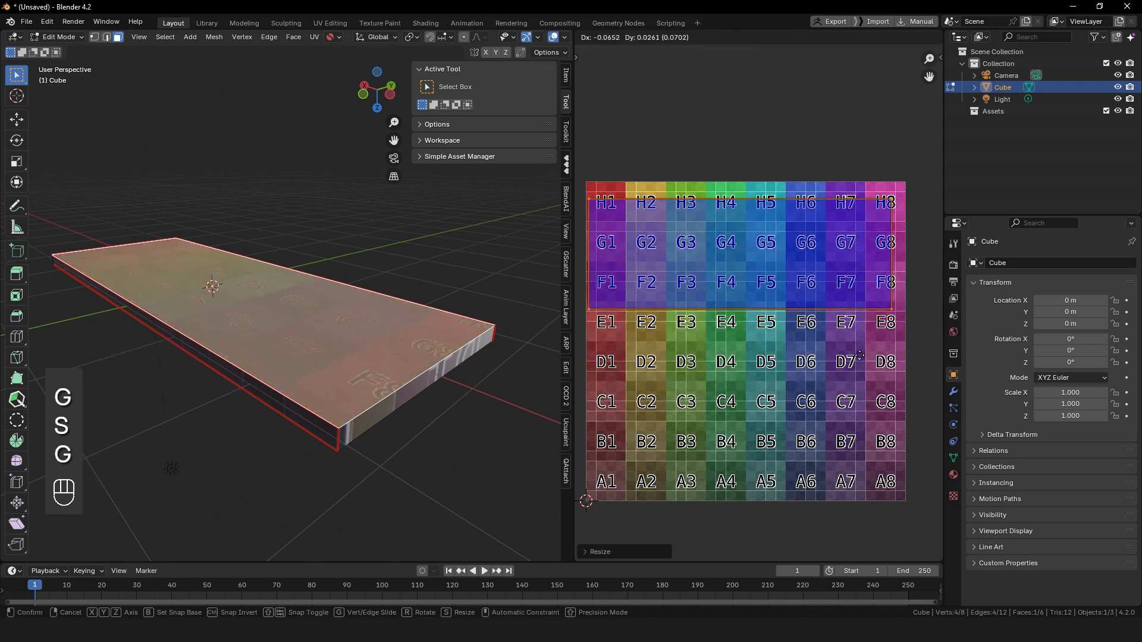
{"action": "left_click", "coordinate": [867, 349]}
Step: Fine-tune the UV island over rows F to H by nudging and slightly enlarging it, and check the slab's top face
{"action": "left_click_drag", "start_coordinate": [291, 300], "coordinate": [404, 385], "text": "alt"}
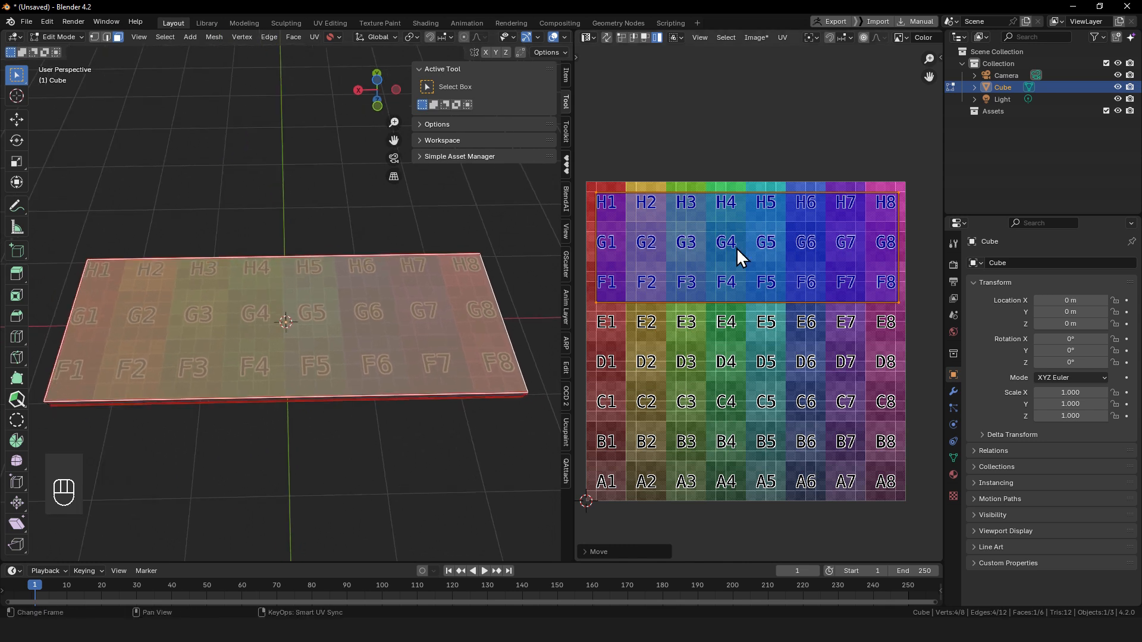
{"action": "key", "text": "g"}
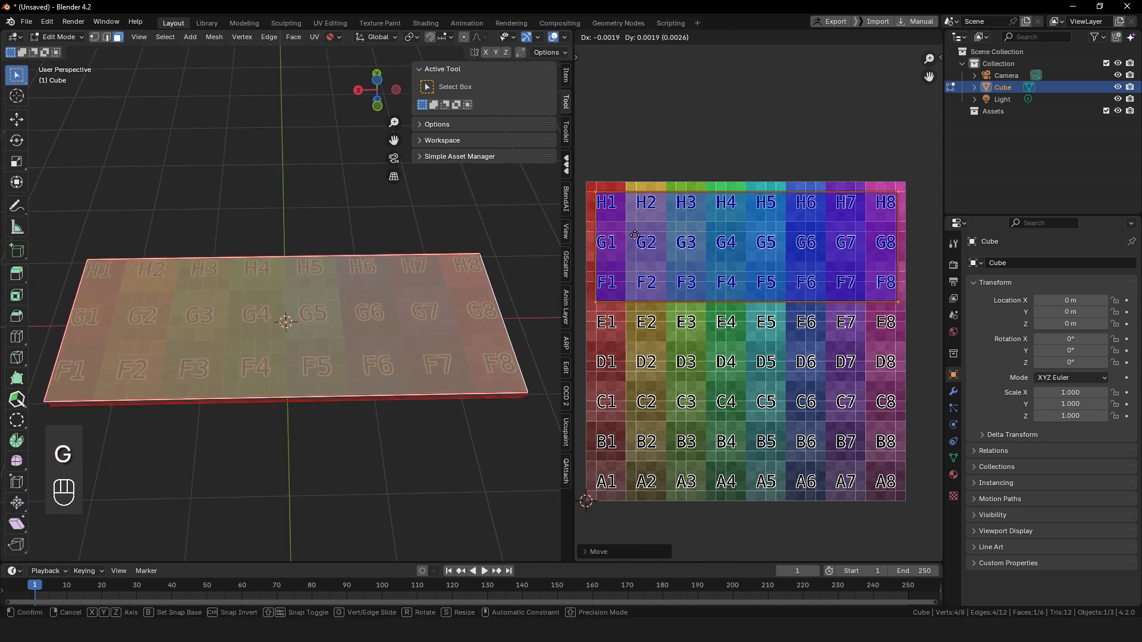
{"action": "left_click", "coordinate": [651, 244]}
{"action": "key", "text": "s"}
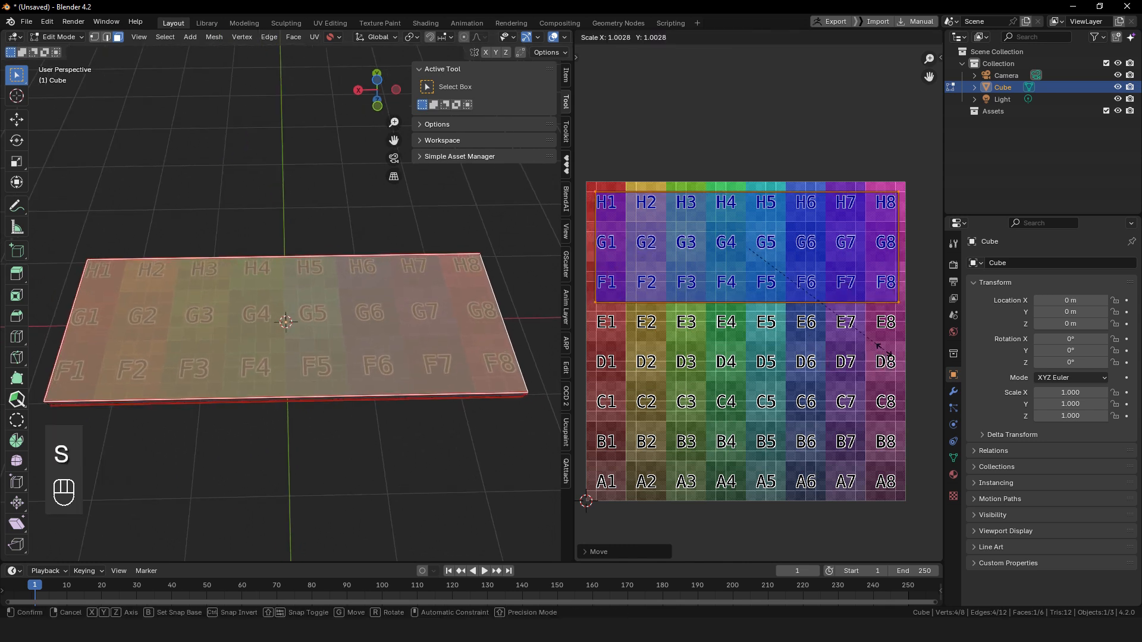
{"action": "left_click", "coordinate": [888, 351]}
{"action": "middle_click_drag", "start_coordinate": [435, 345], "coordinate": [361, 401]}
{"action": "left_click_drag", "start_coordinate": [361, 401], "coordinate": [383, 388], "text": "ctrl+alt"}
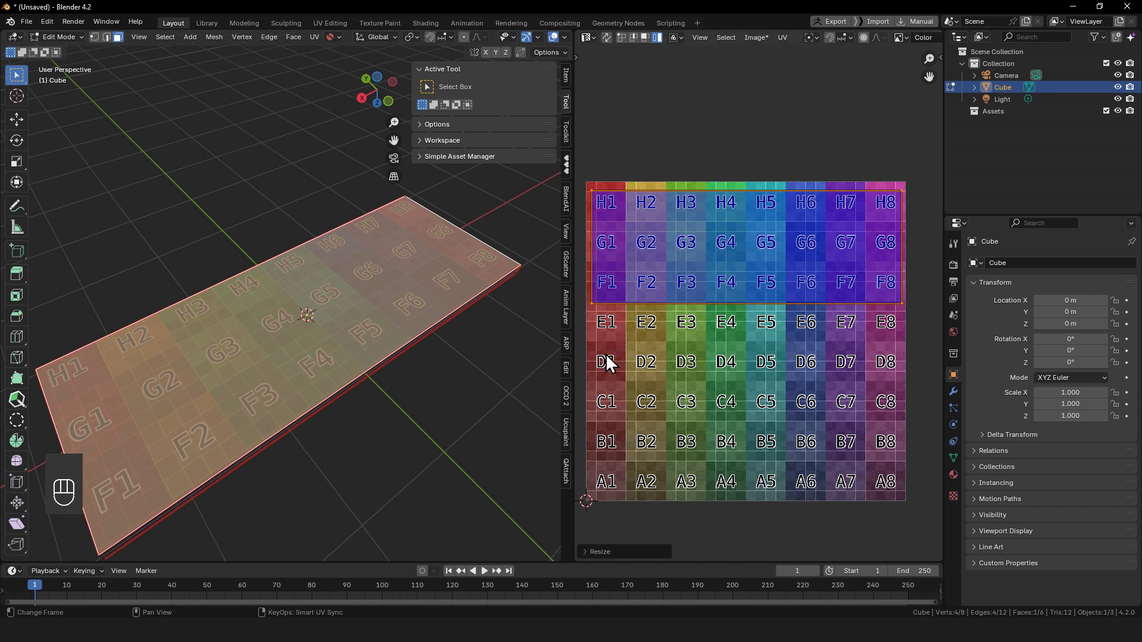
{"action": "left_click_drag", "start_coordinate": [357, 420], "coordinate": [341, 432], "text": "ctrl+alt"}
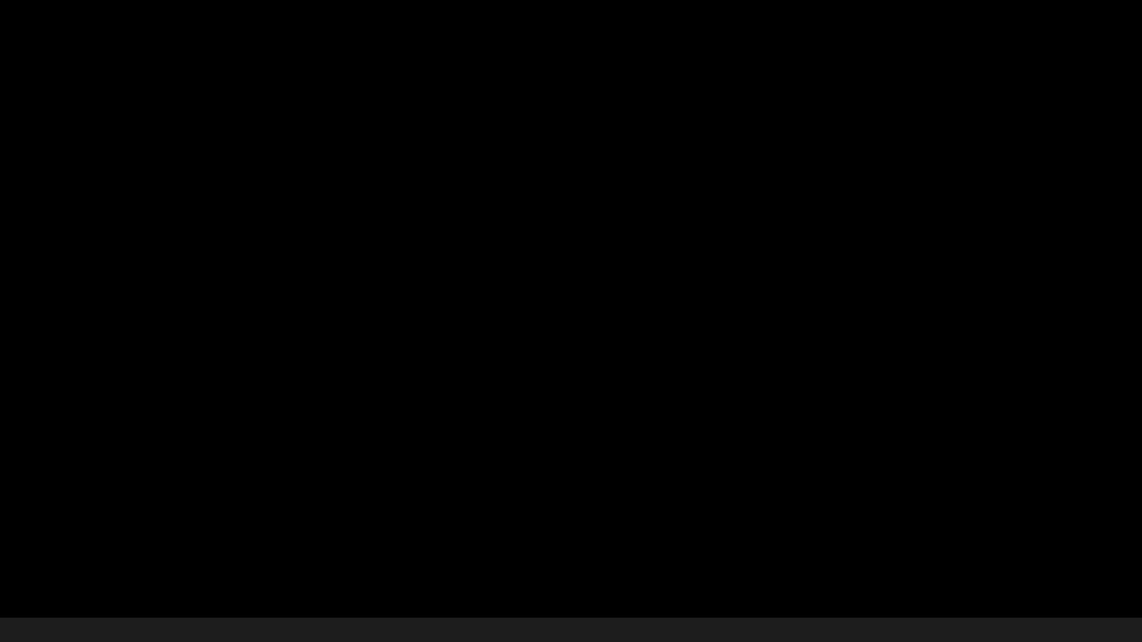